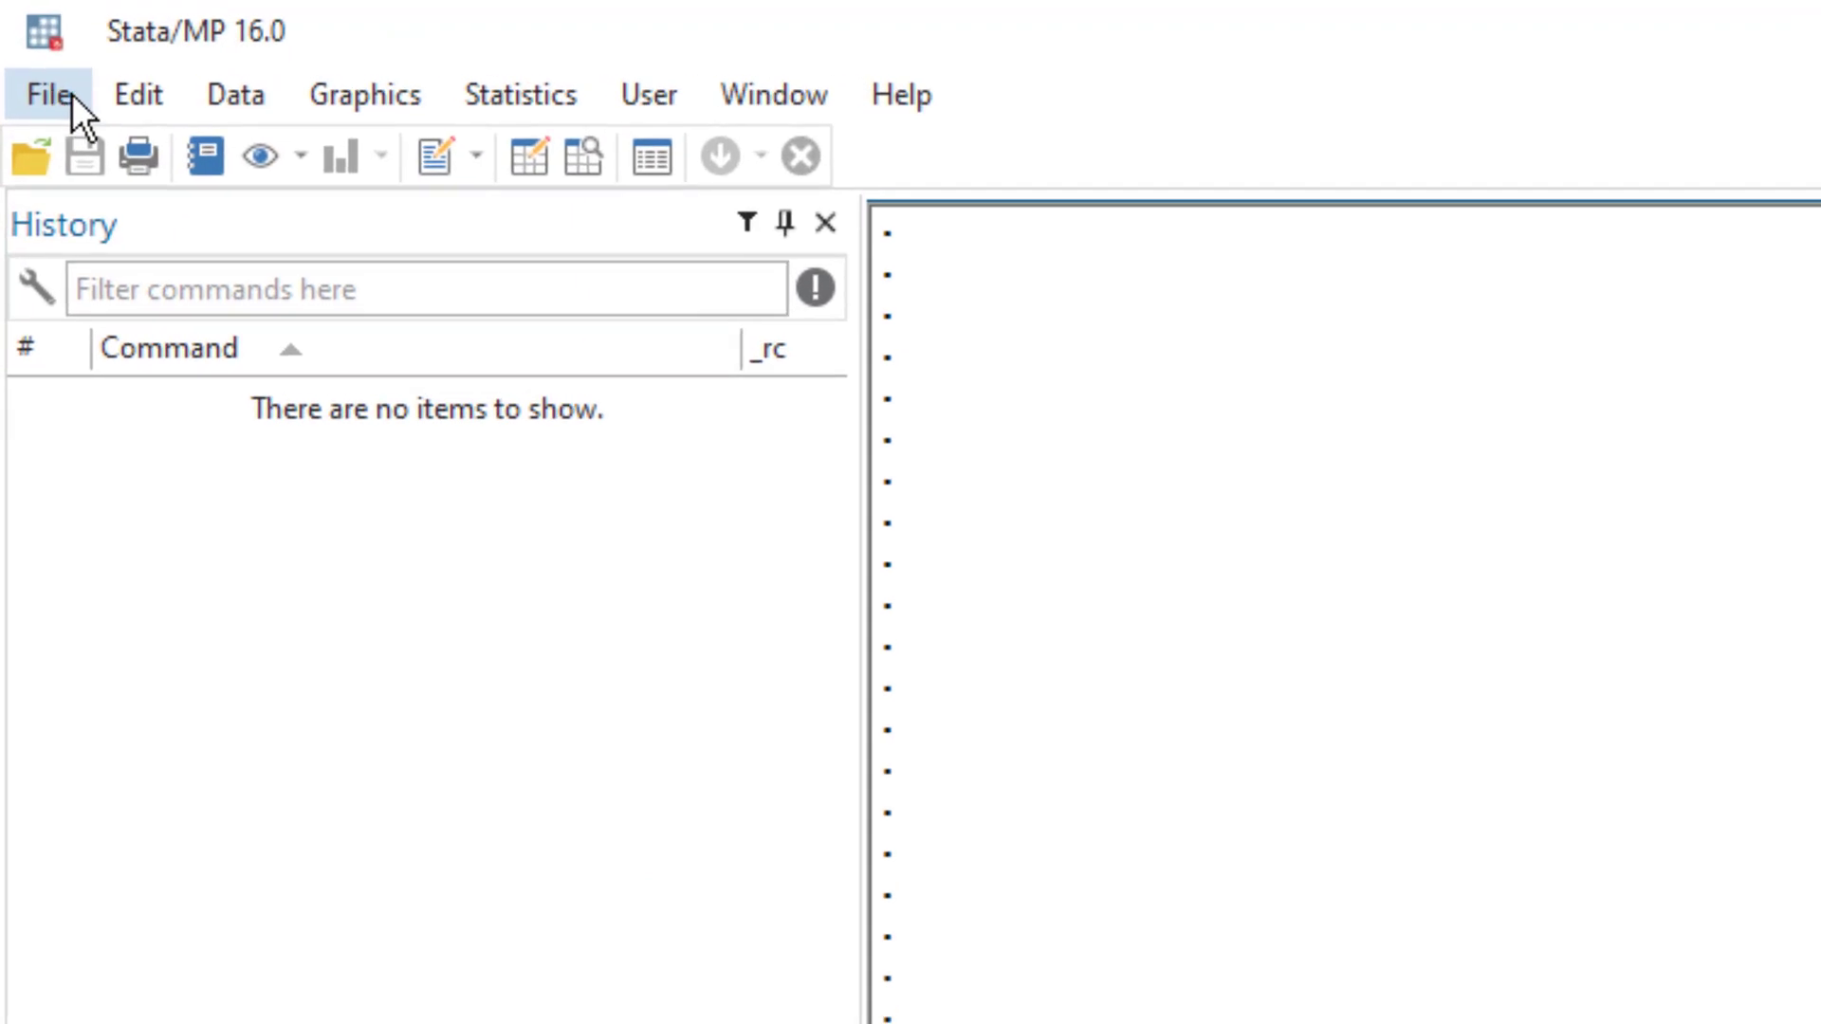
Load the auto.dta dataset (1978 Automobile Data) from the example datasets installed with Stata.
left_click(71, 93)
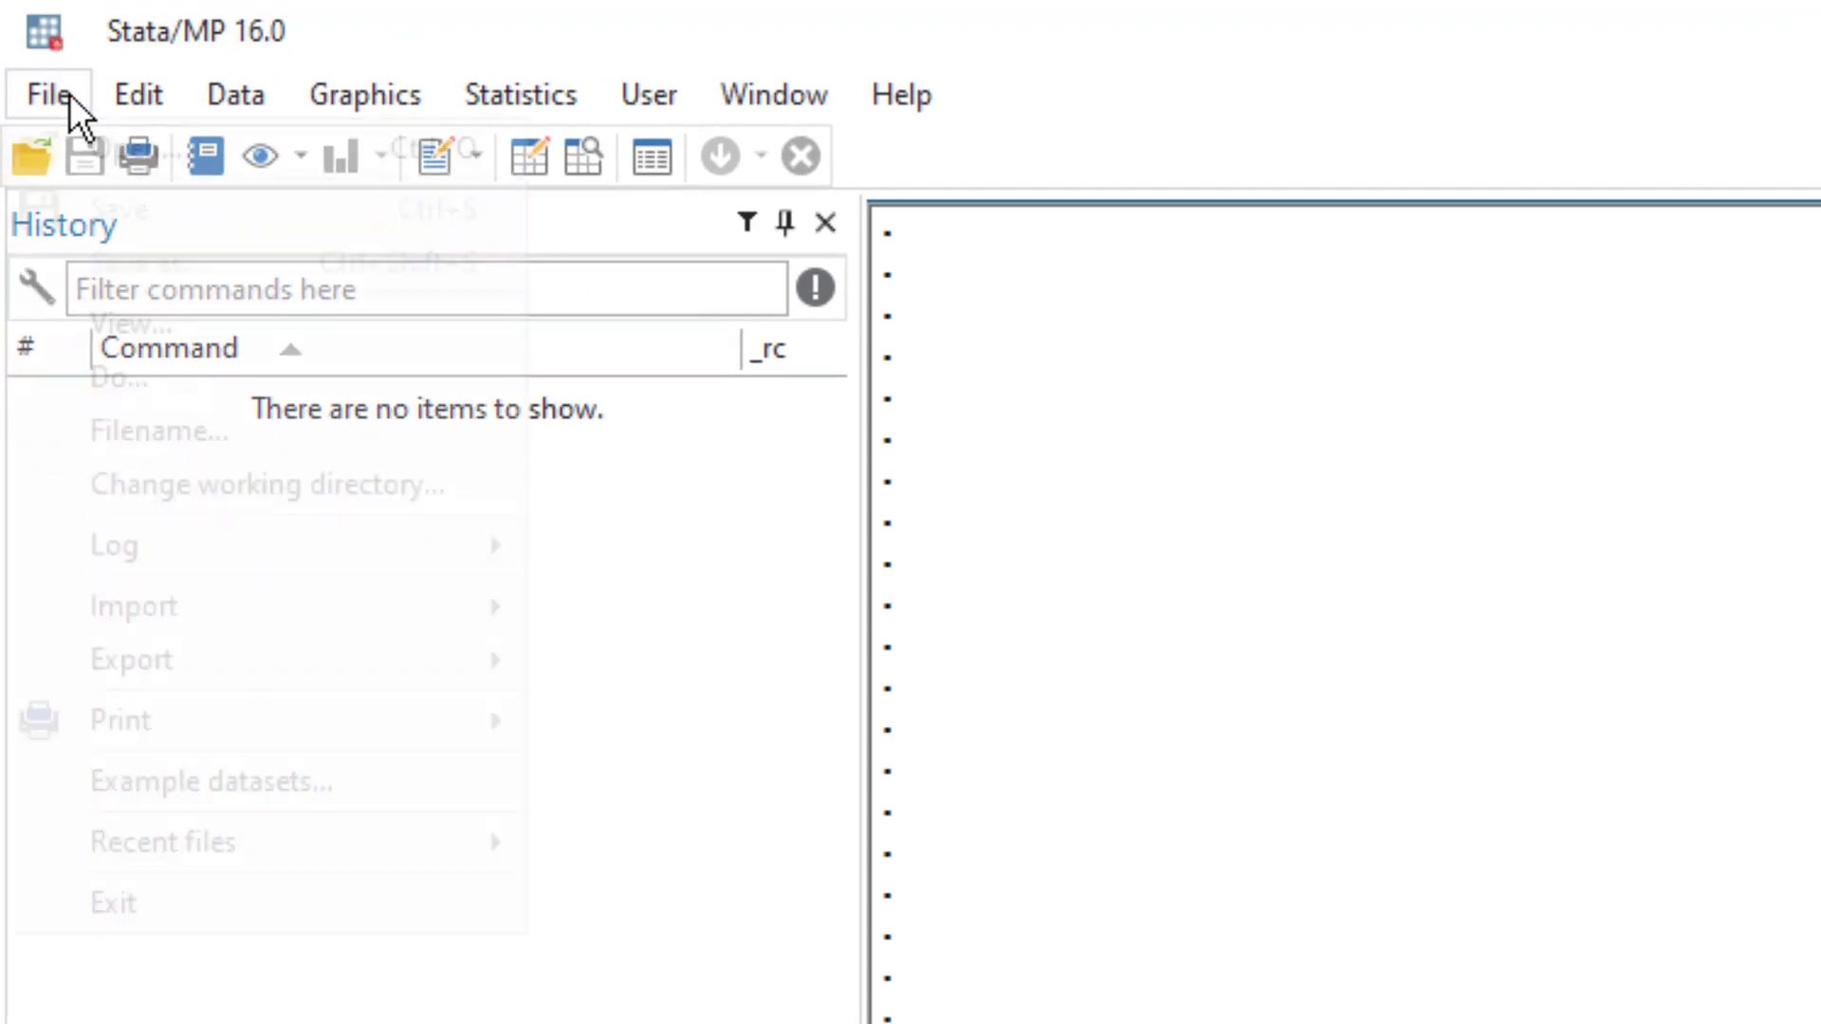
left_click(339, 779)
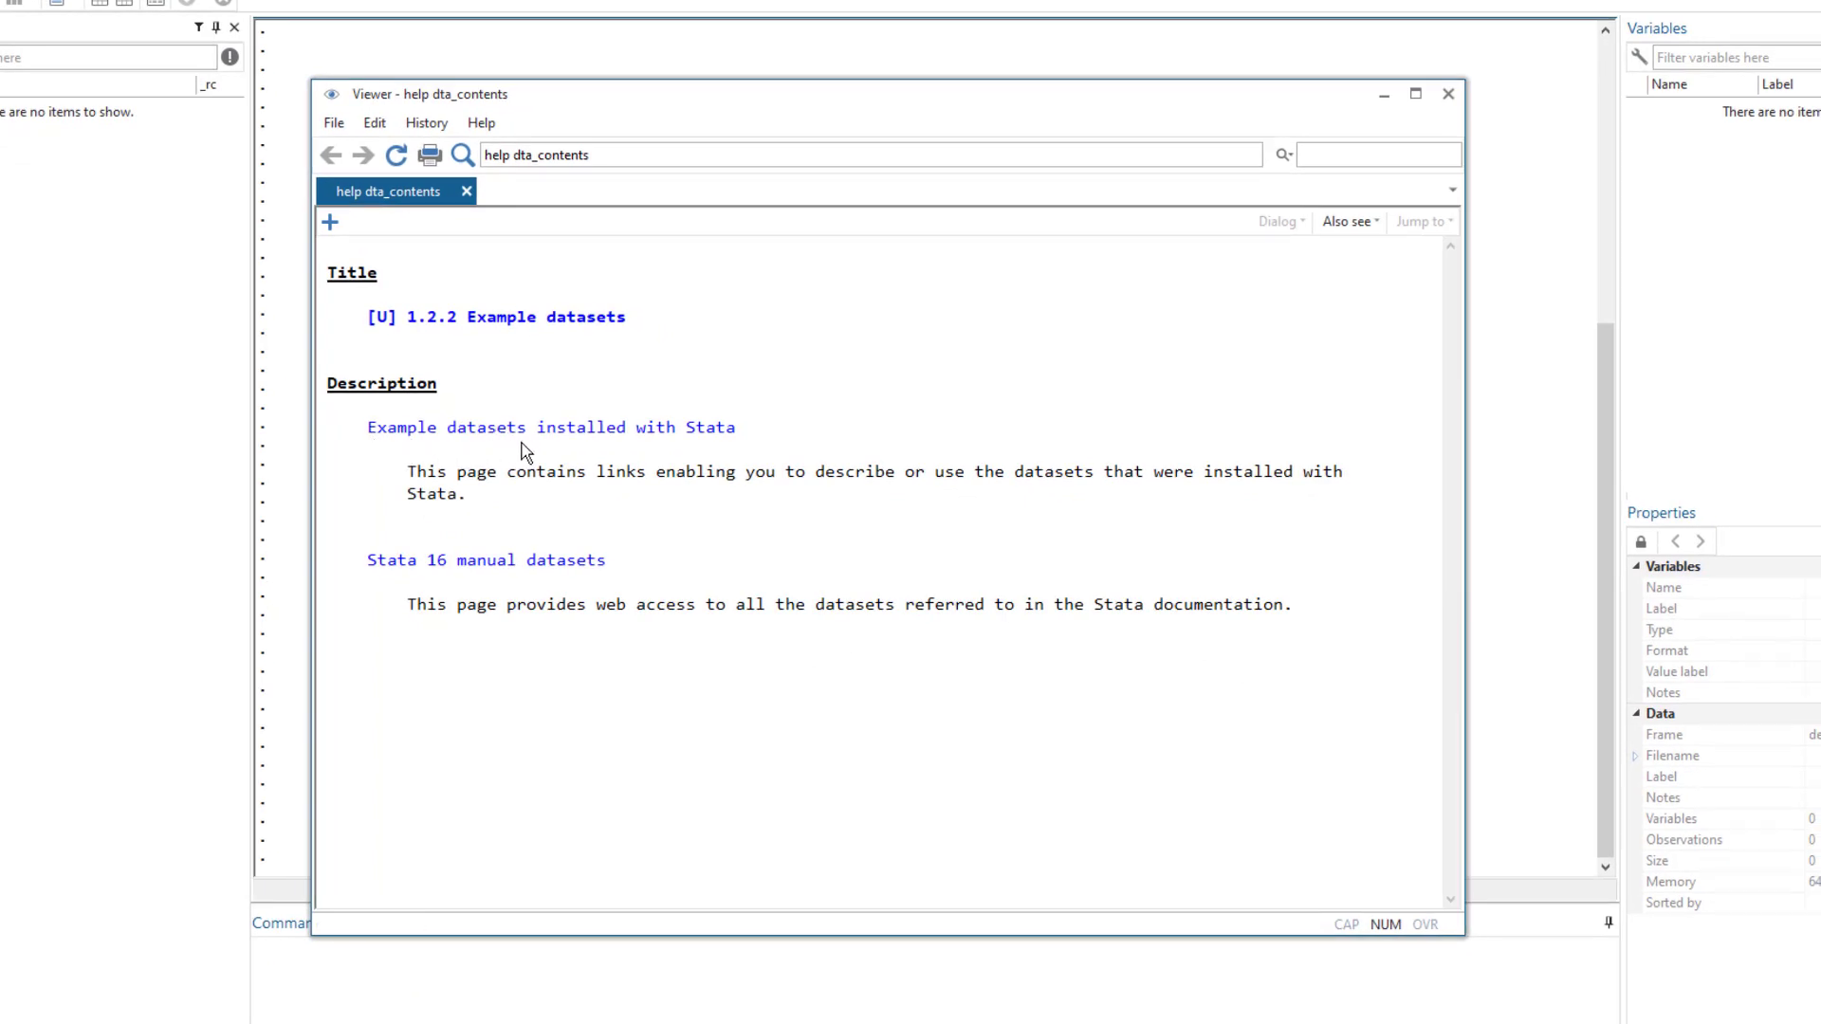
left_click(716, 433)
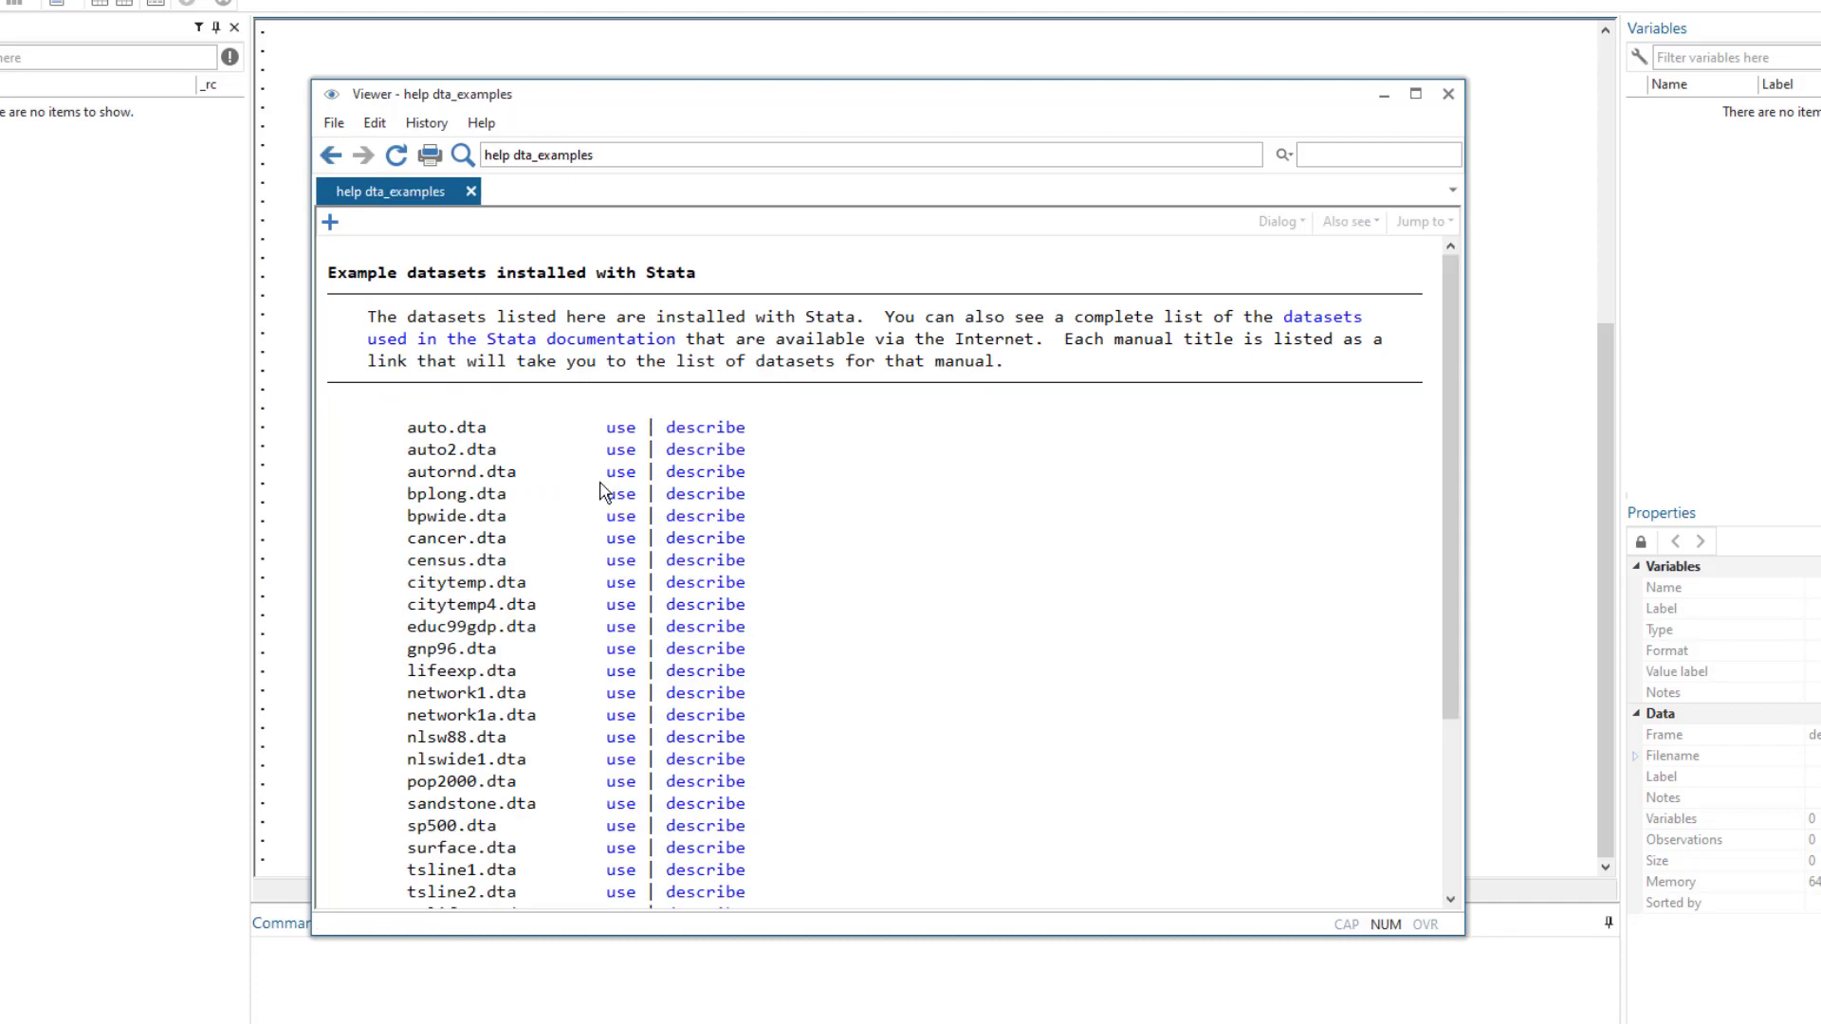
scroll(599, 500, "down", 4)
scroll(599, 500, "up", 4)
left_click(624, 433)
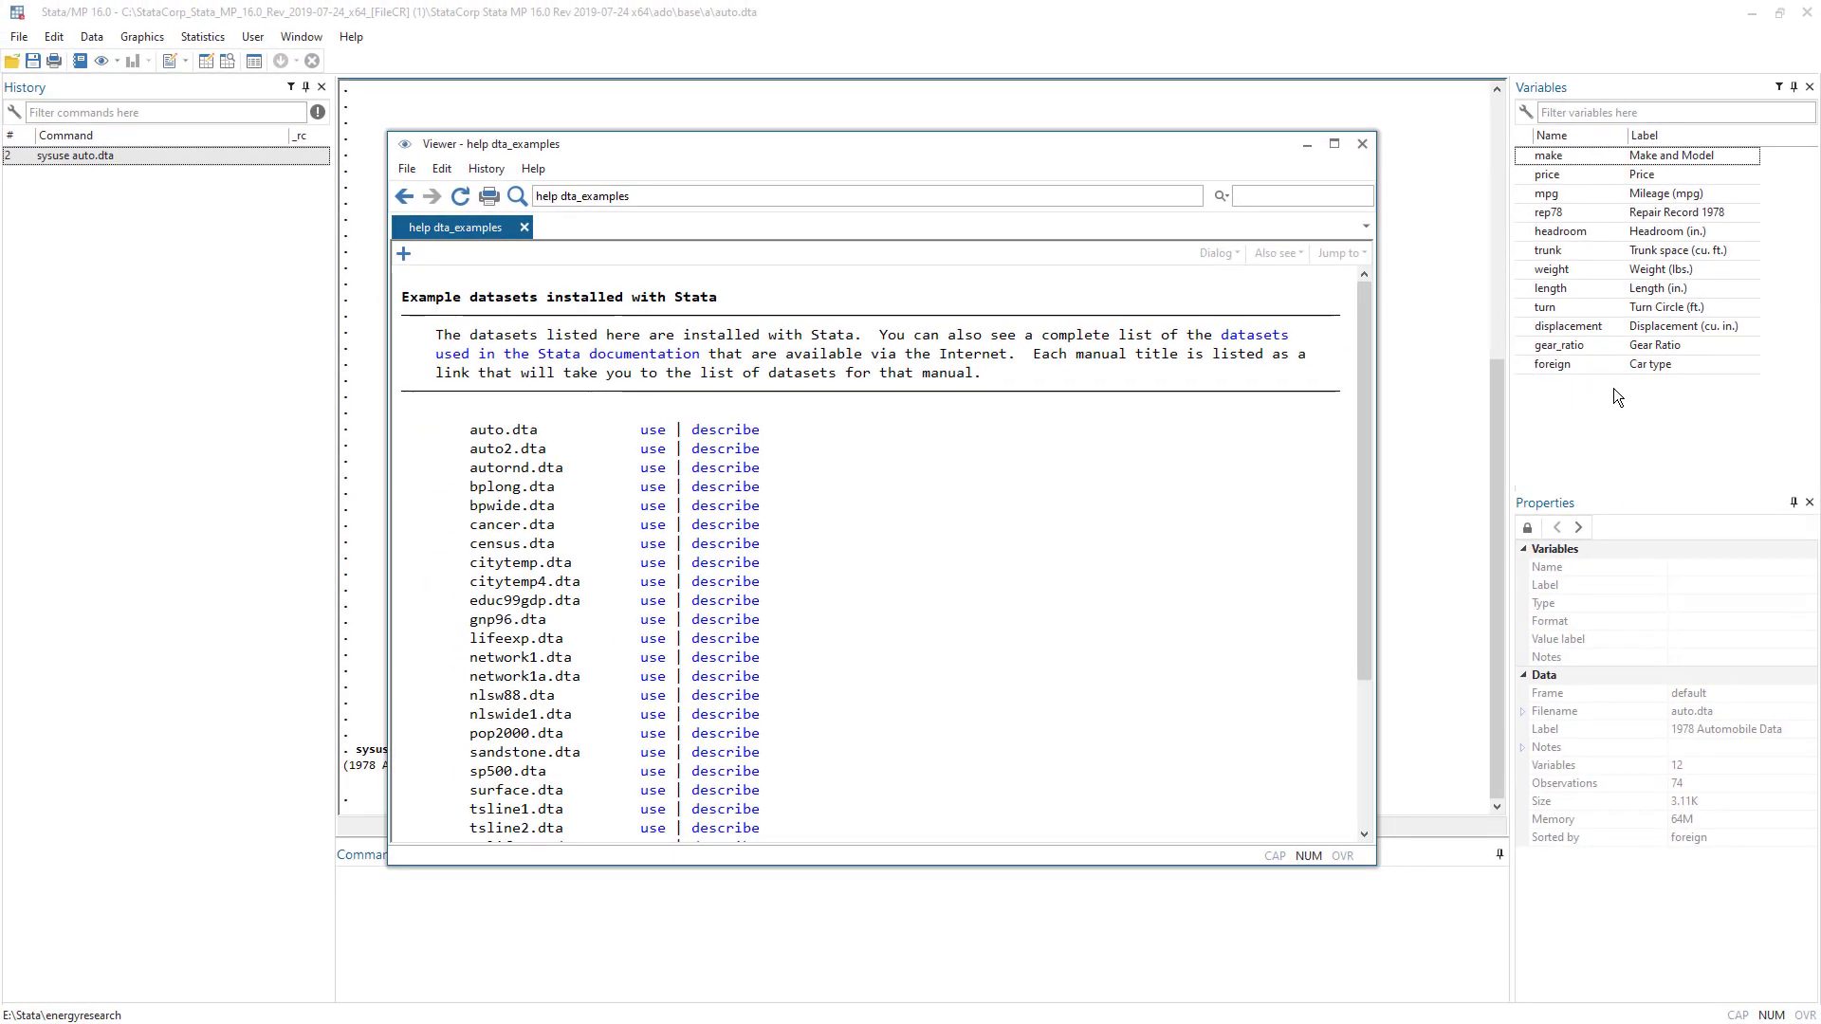
Close the example datasets Viewer, then highlight and deselect part of the sysuse output.
left_click(1362, 142)
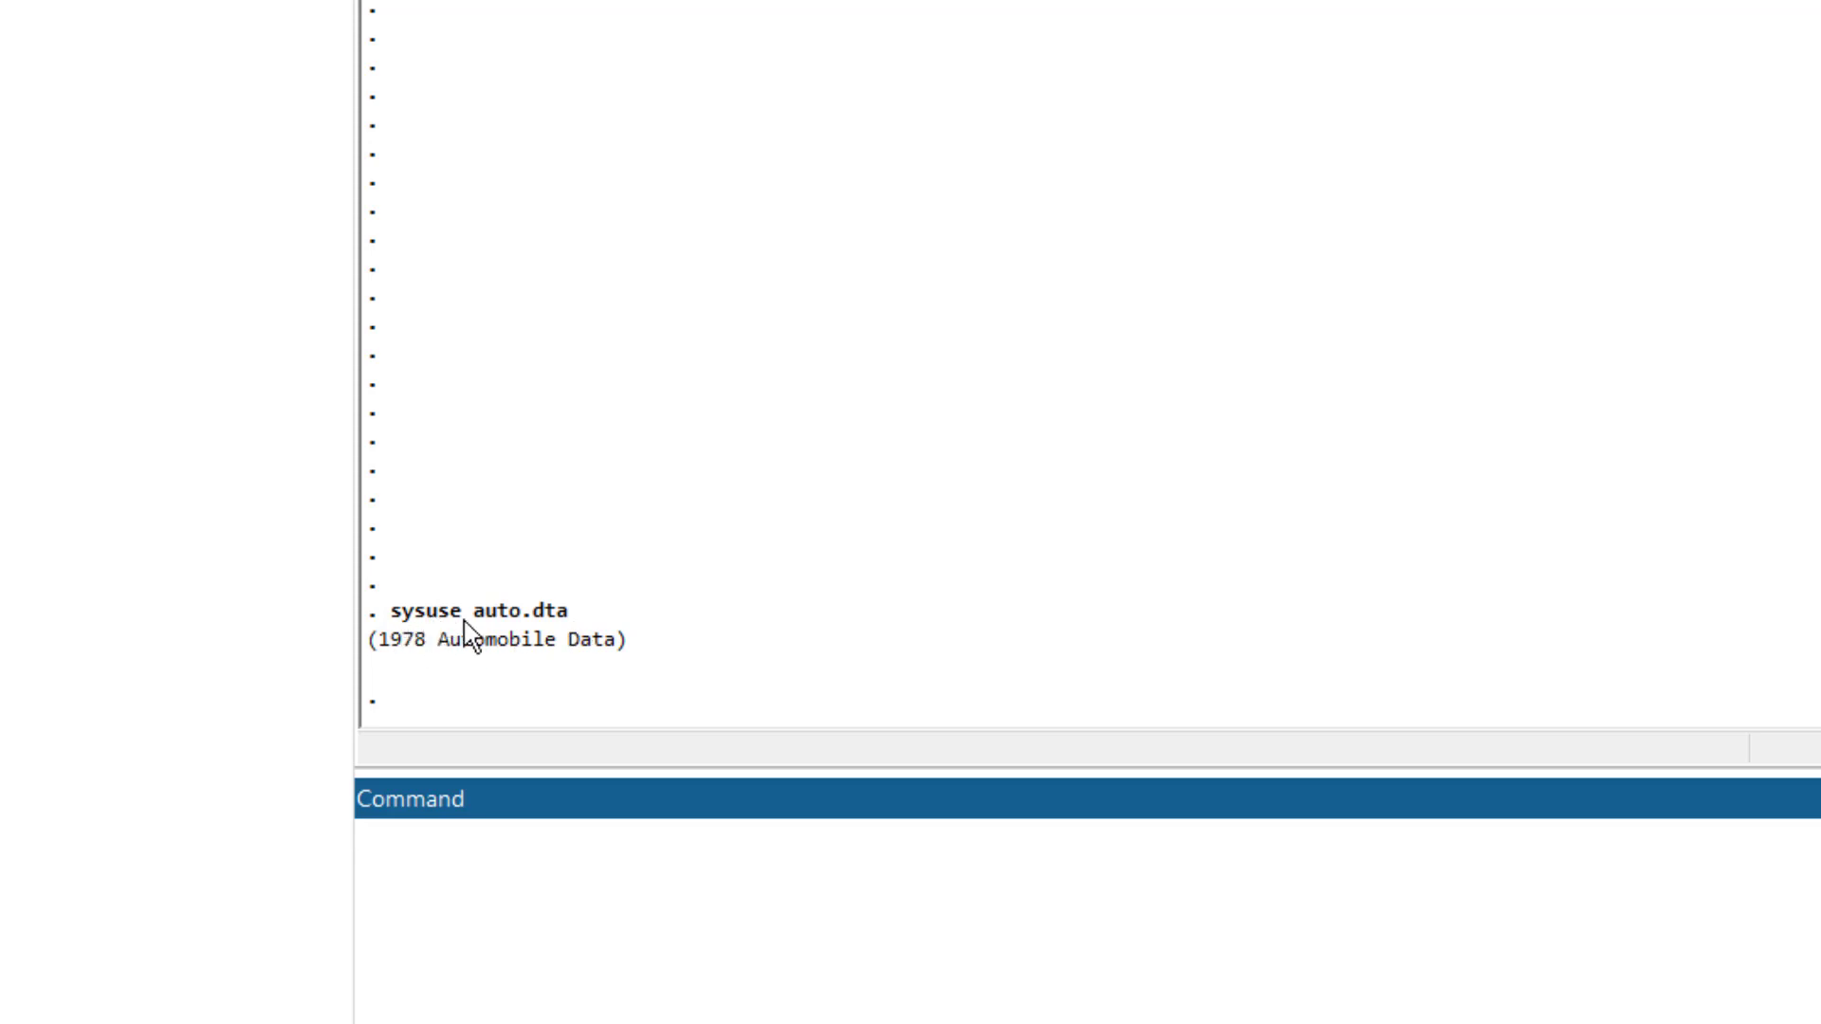
left_click_drag(460, 614, 573, 626)
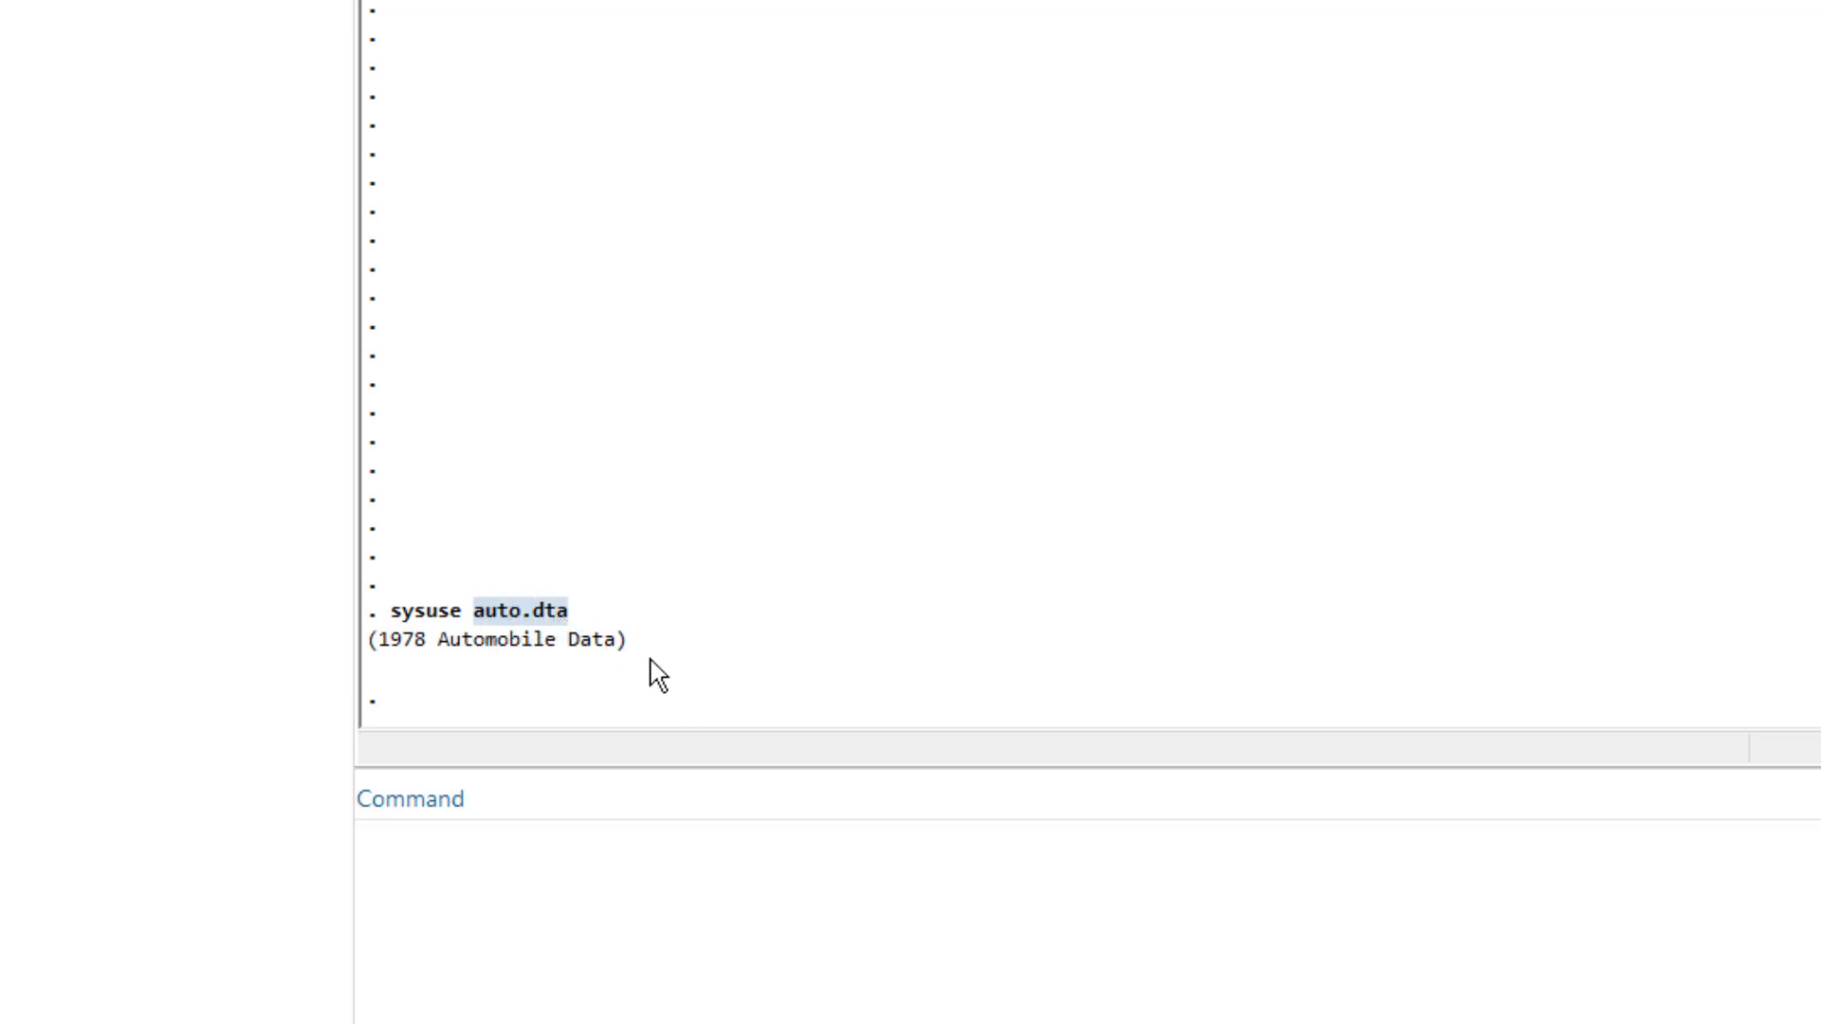
left_click(687, 643)
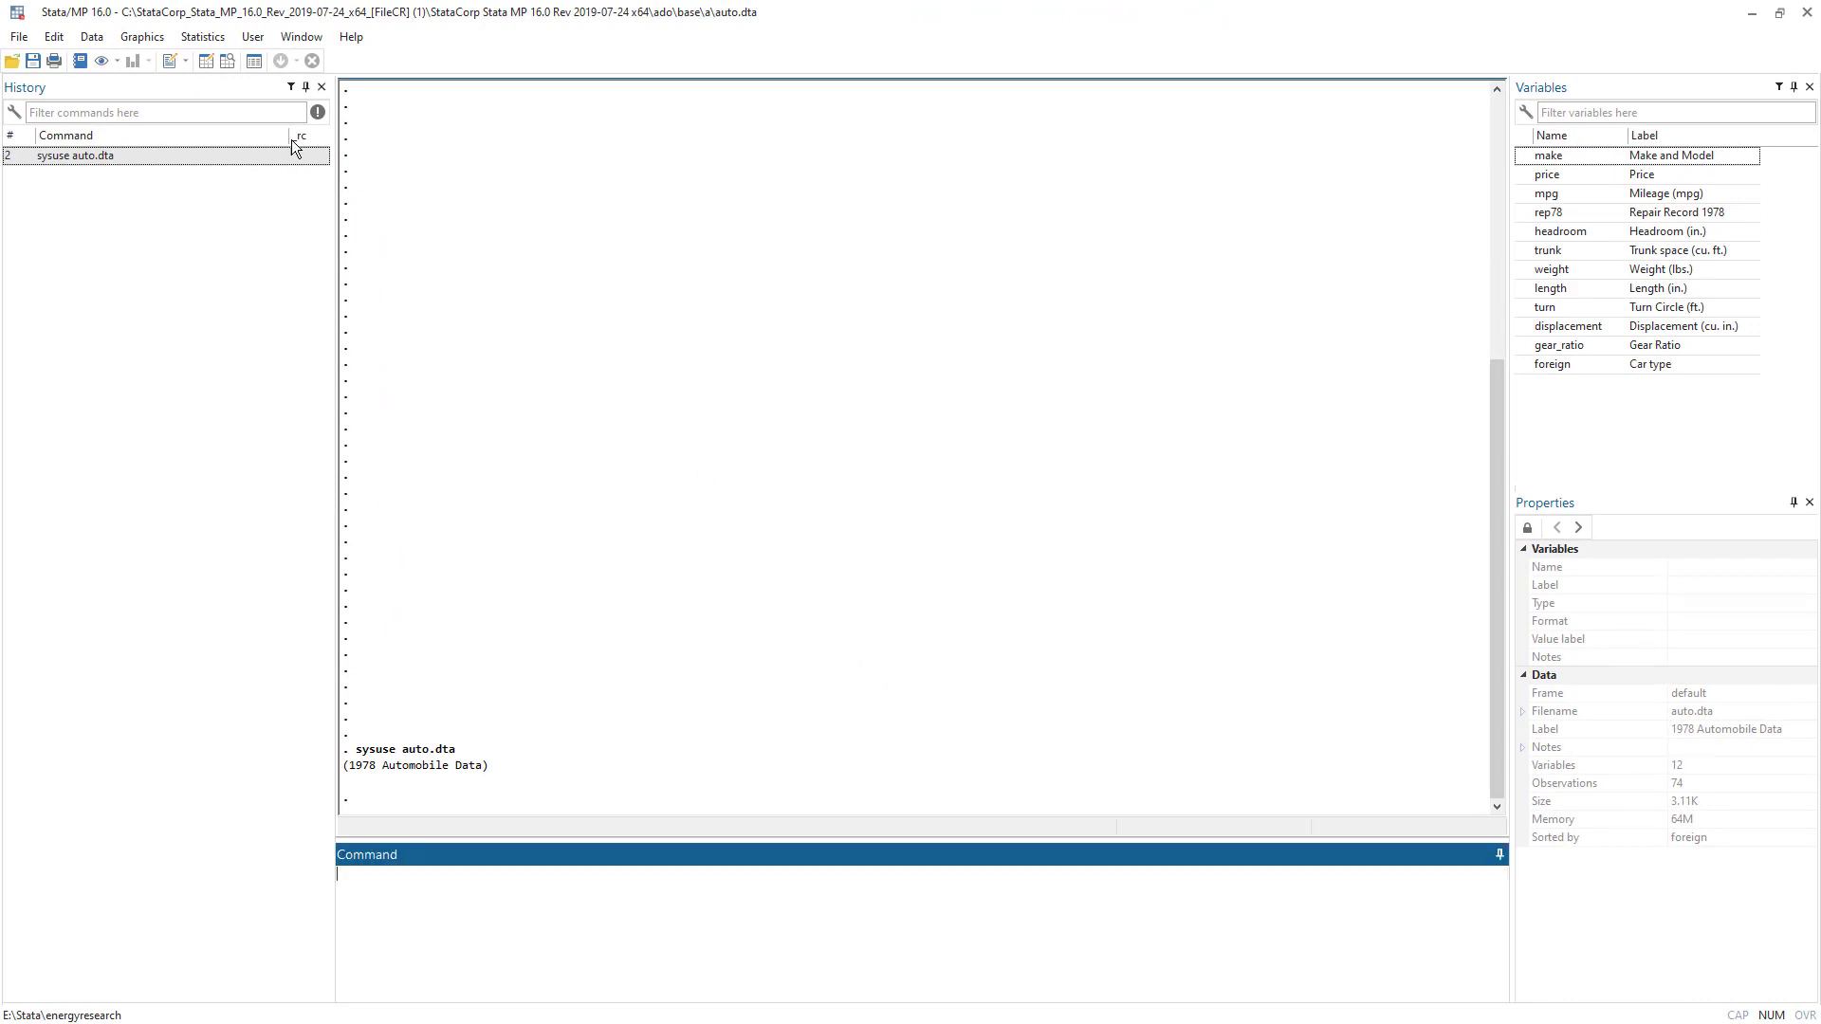
left_click(157, 93)
Sort the Variables list by name in descending order and show the price variable's properties.
left_click(1541, 90)
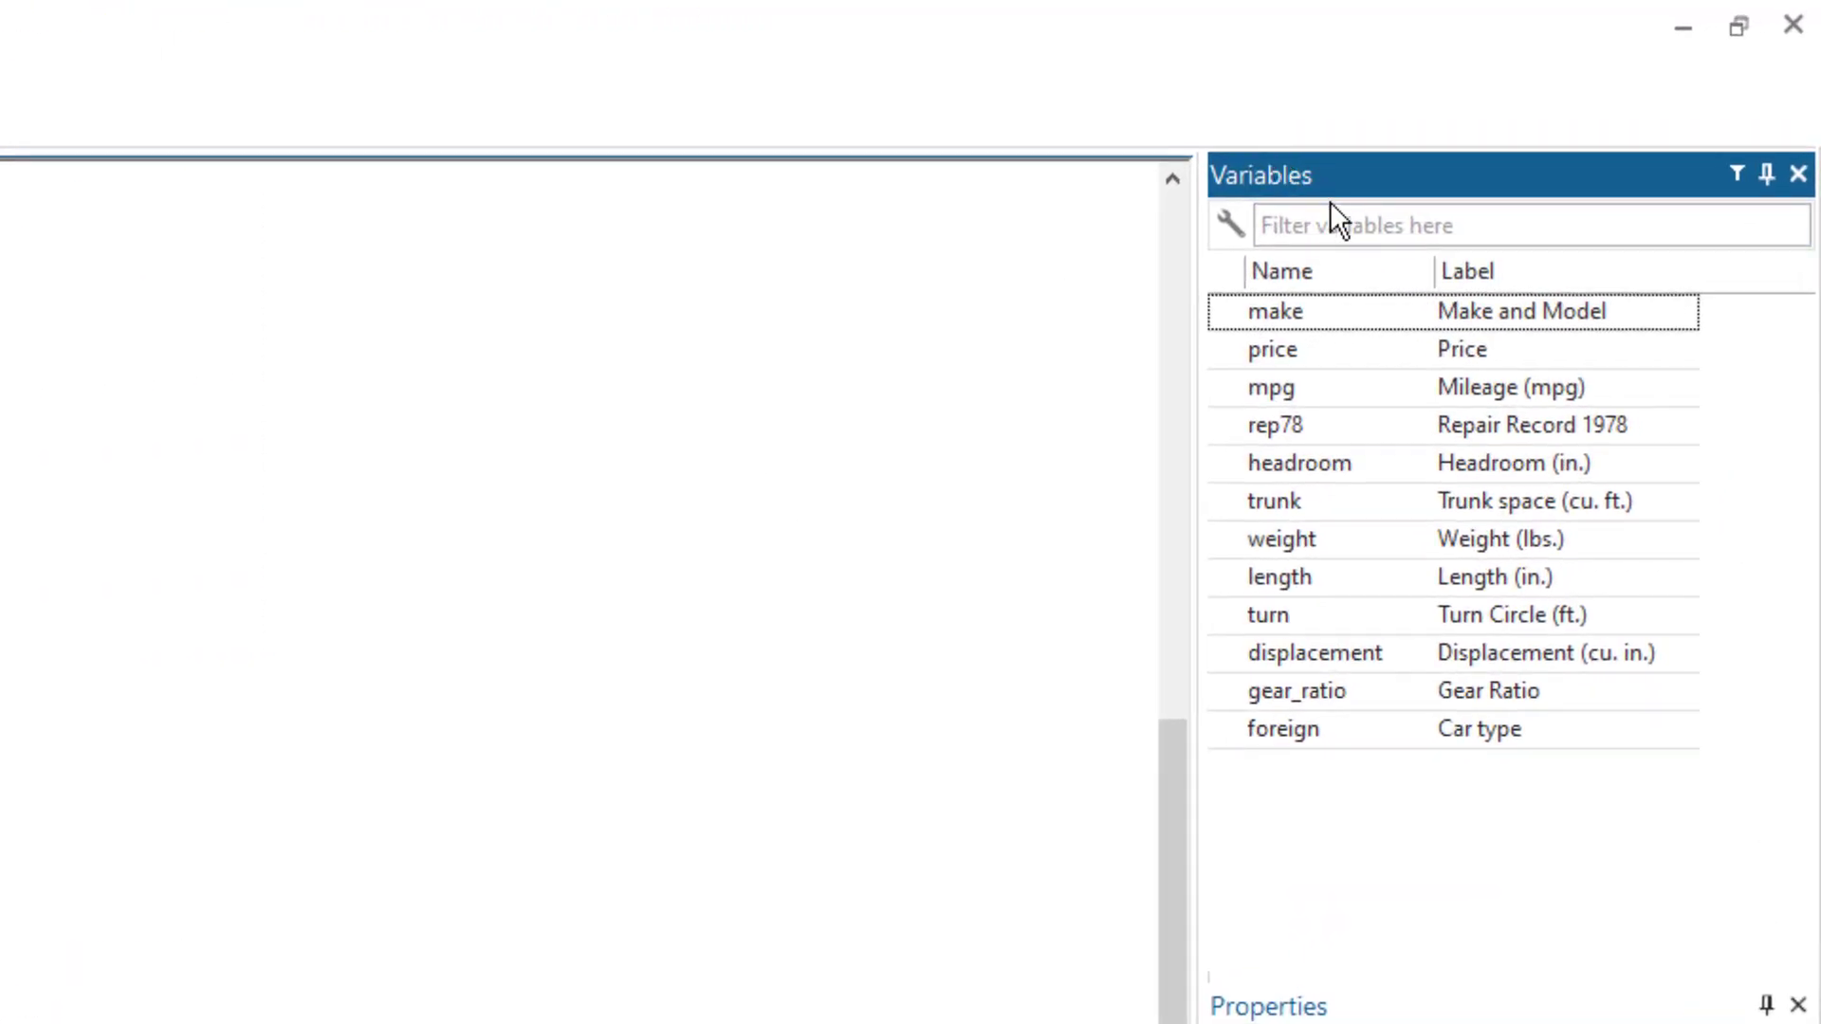
left_click(1350, 273)
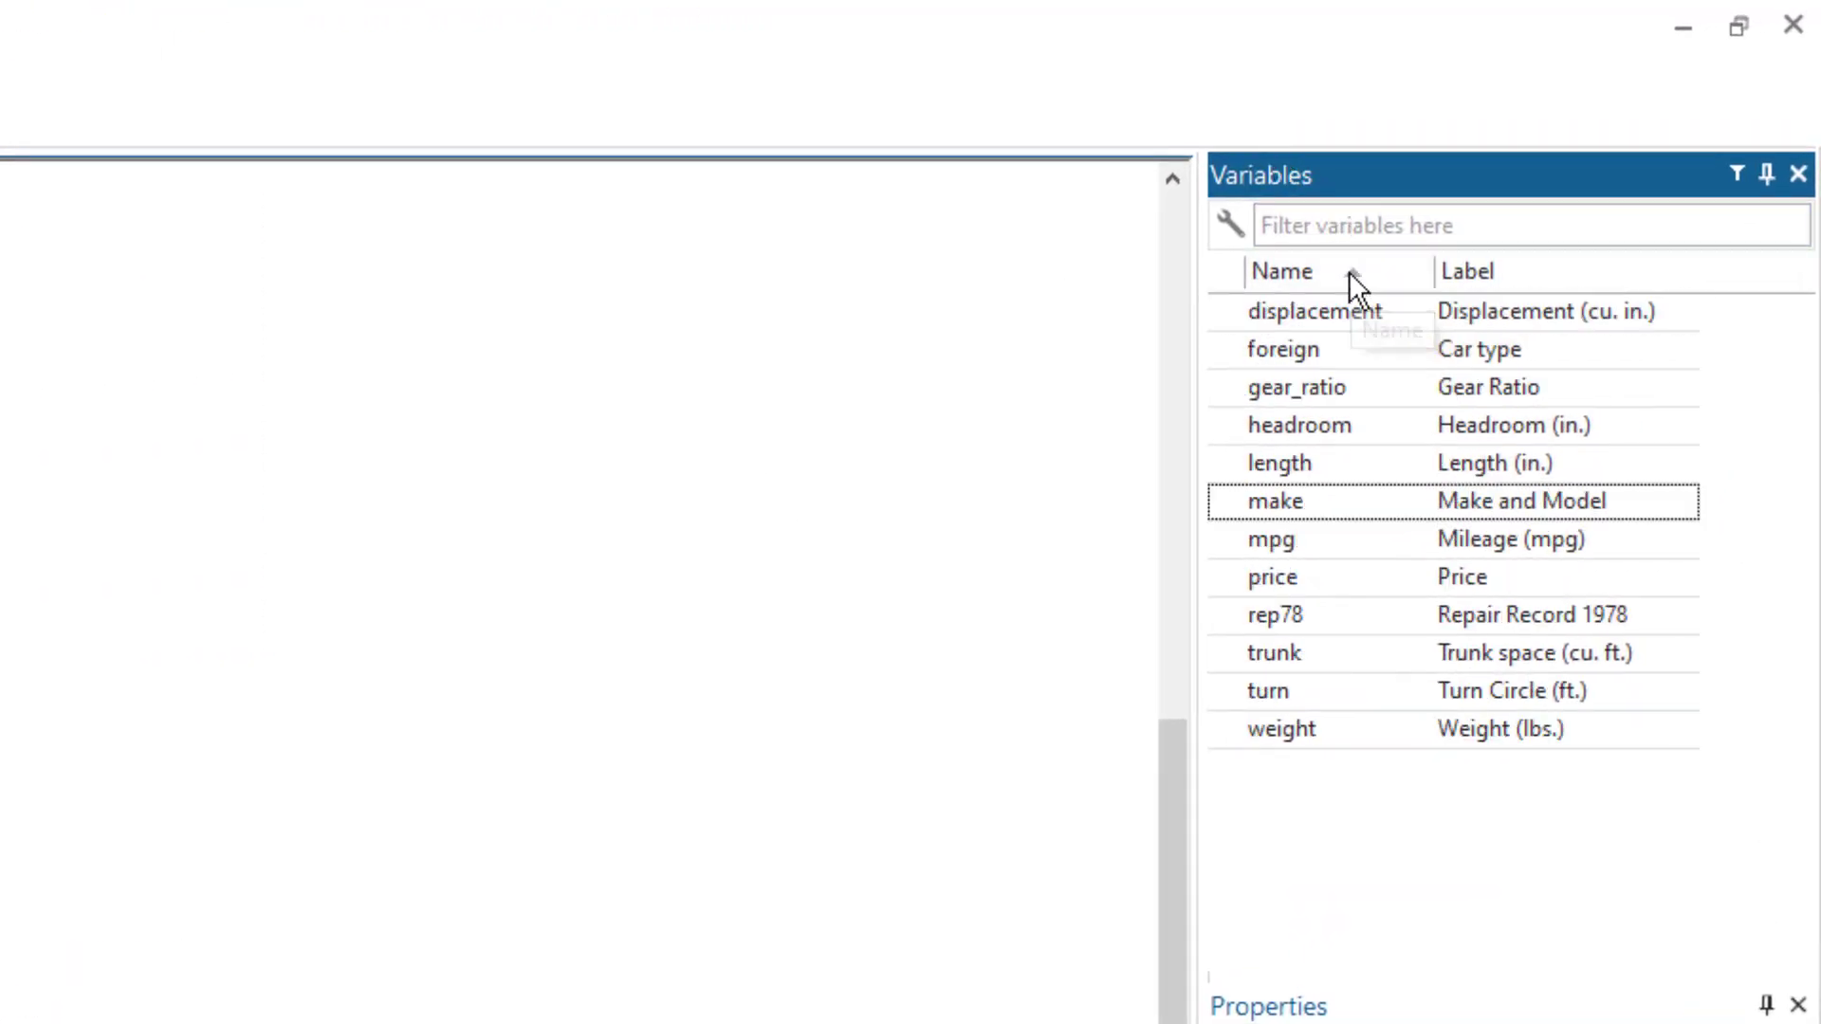
left_click(1348, 273)
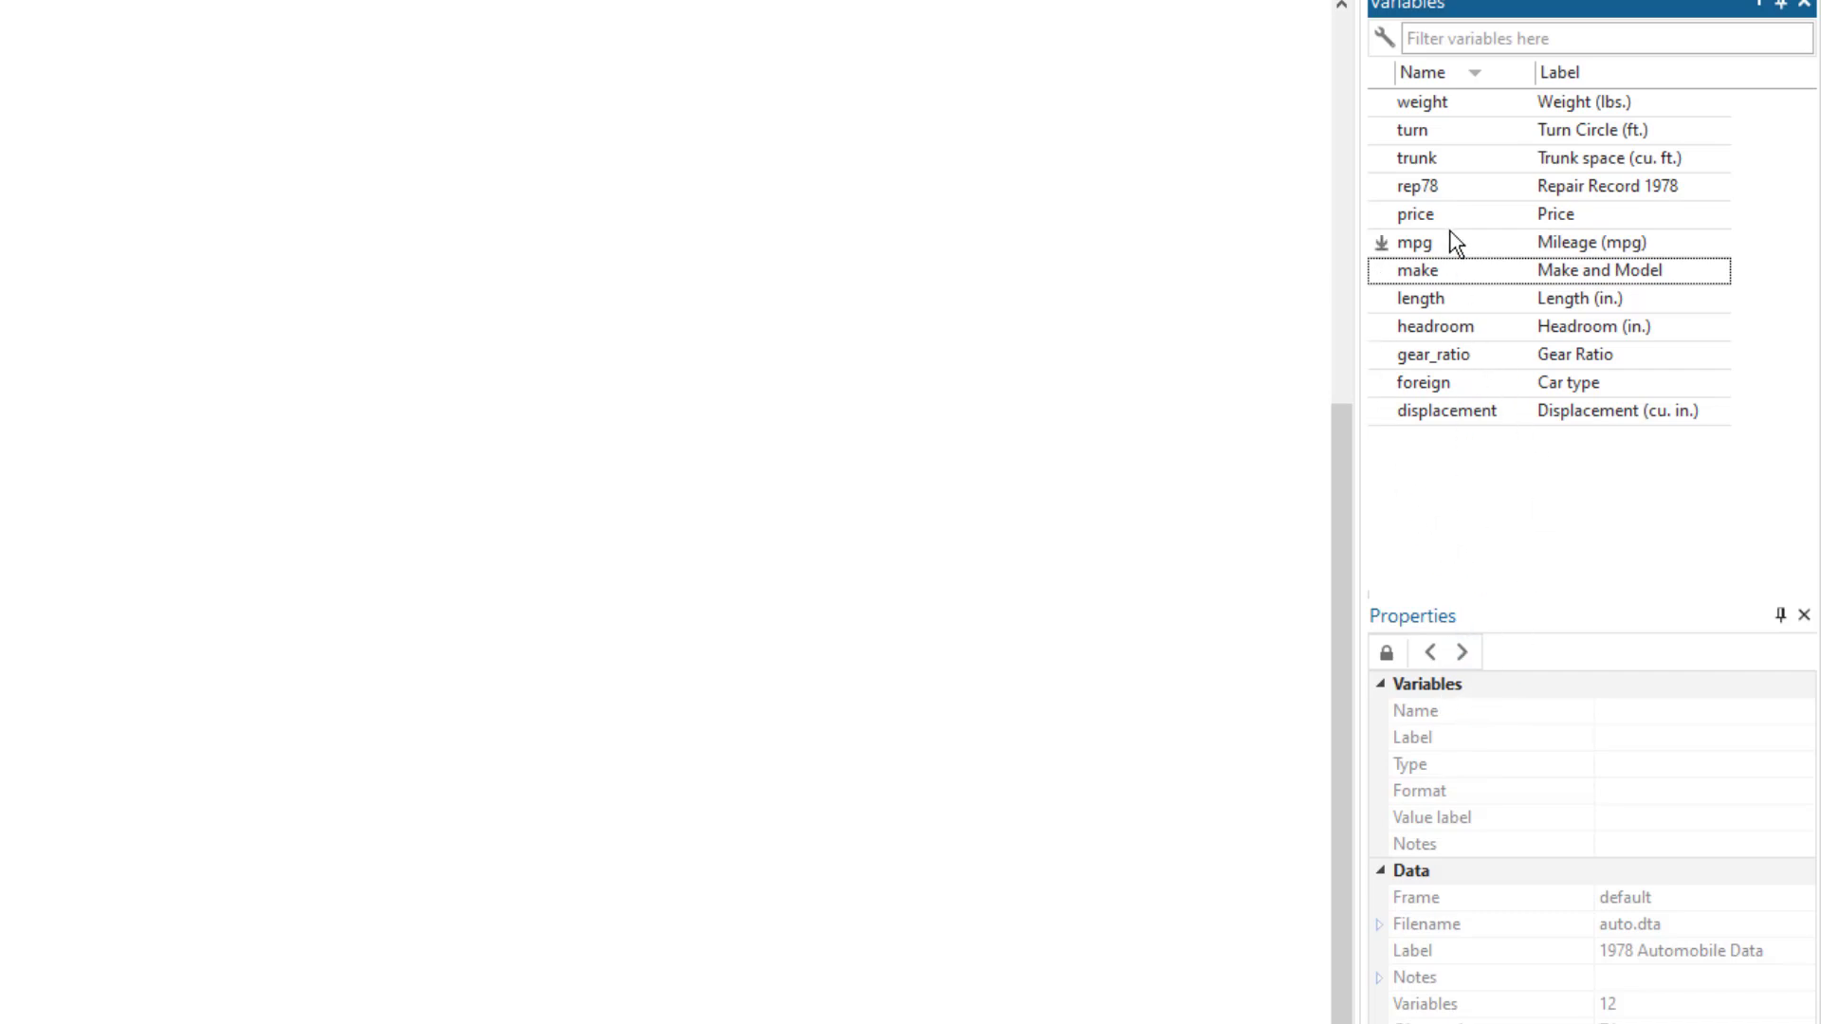
left_click(1427, 216)
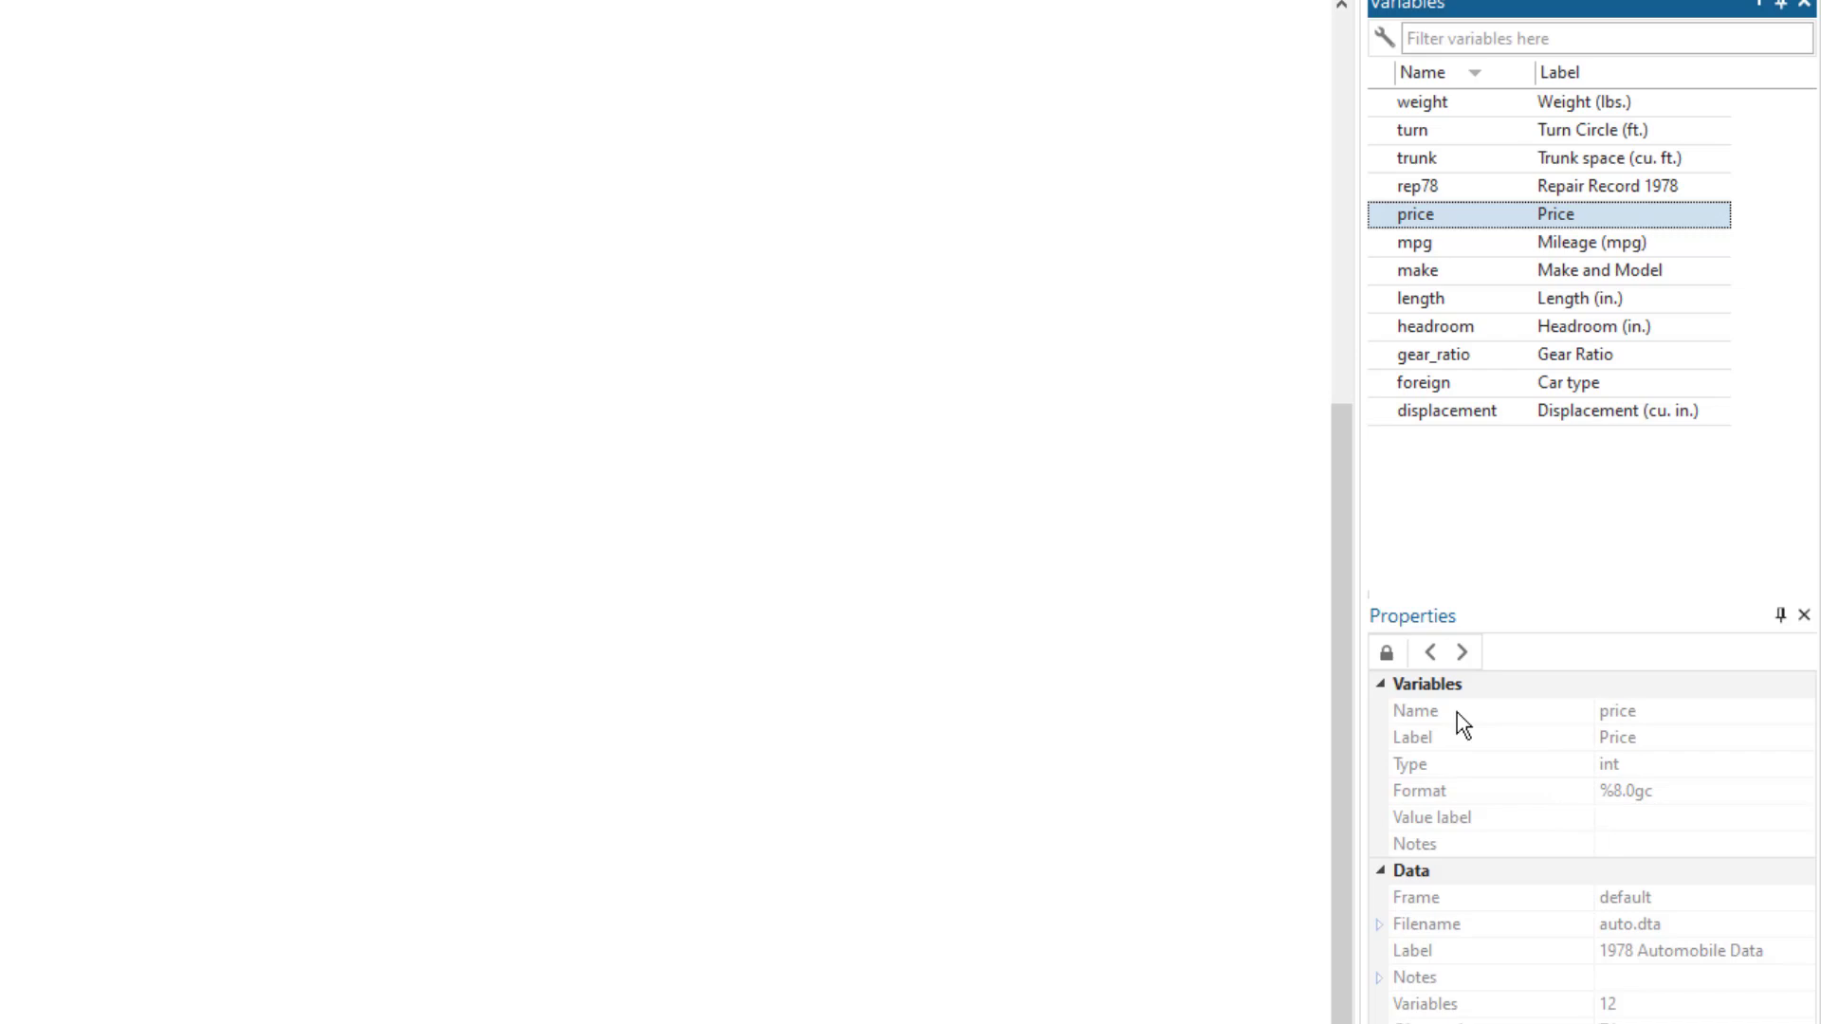
Select price's Name property and lock the Properties window to the price variable.
left_click(1386, 655)
left_click(1637, 713)
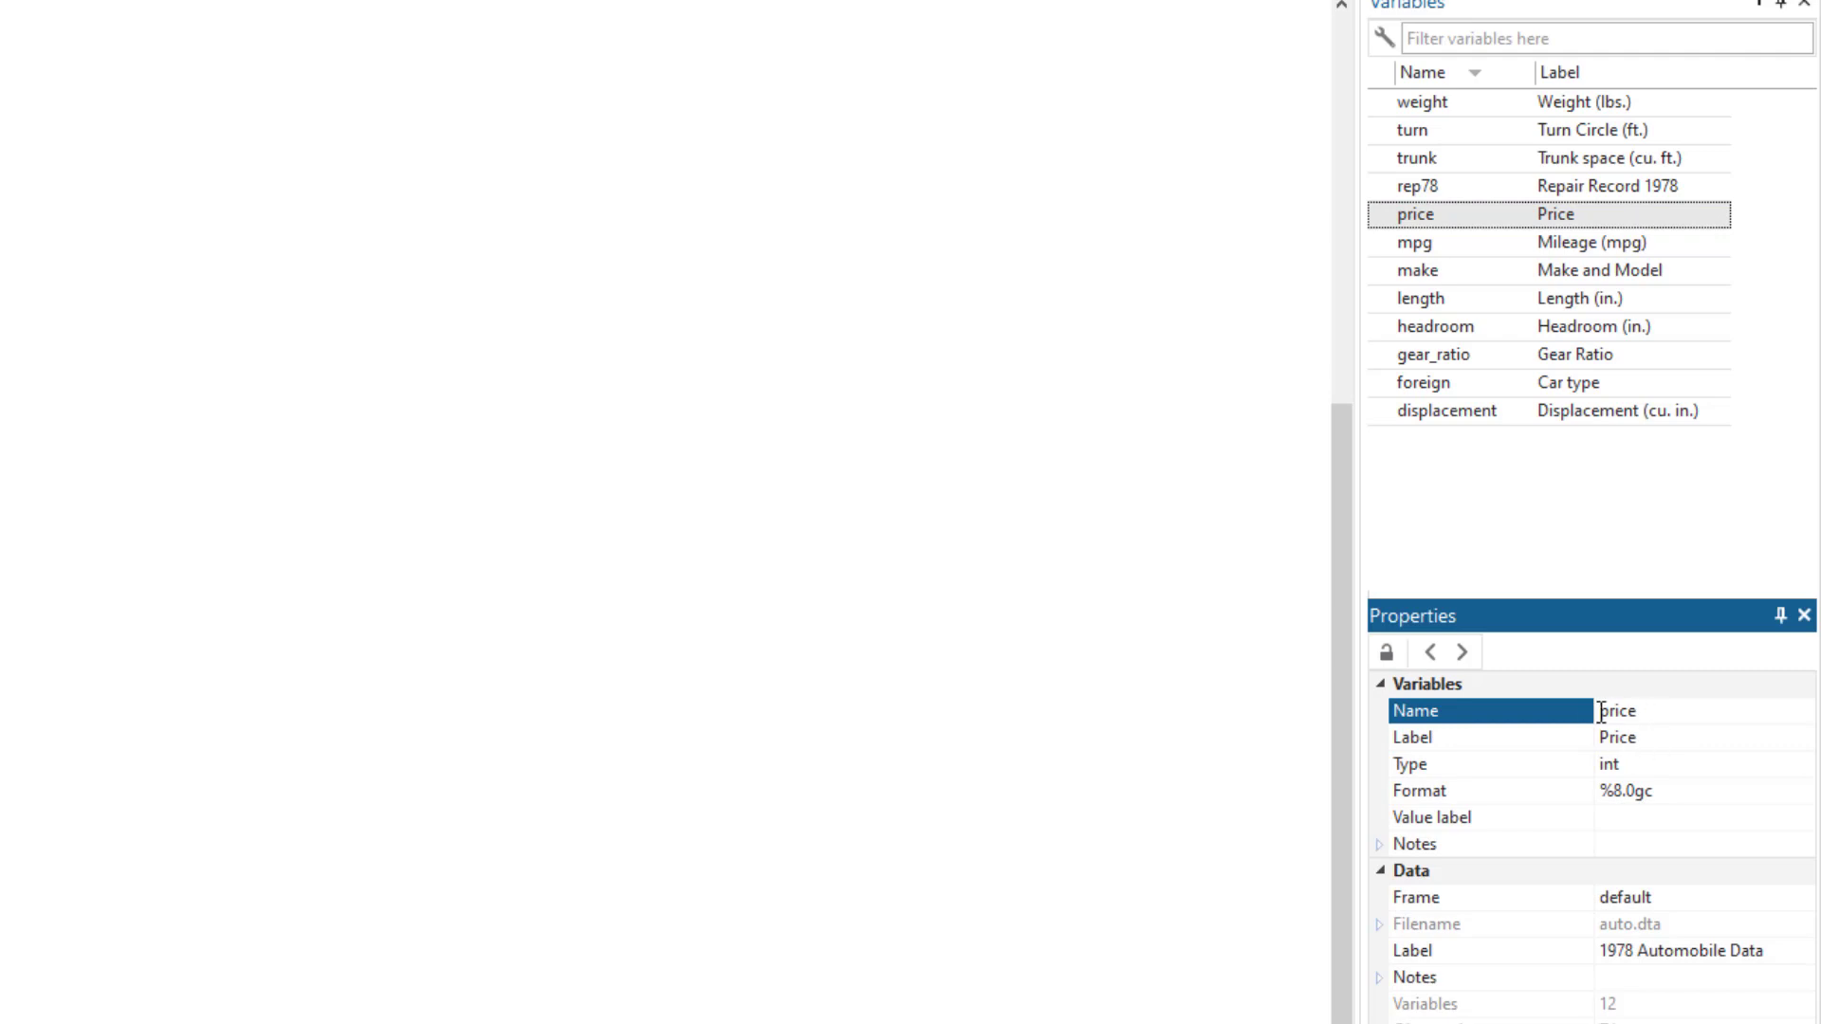
left_click(1386, 652)
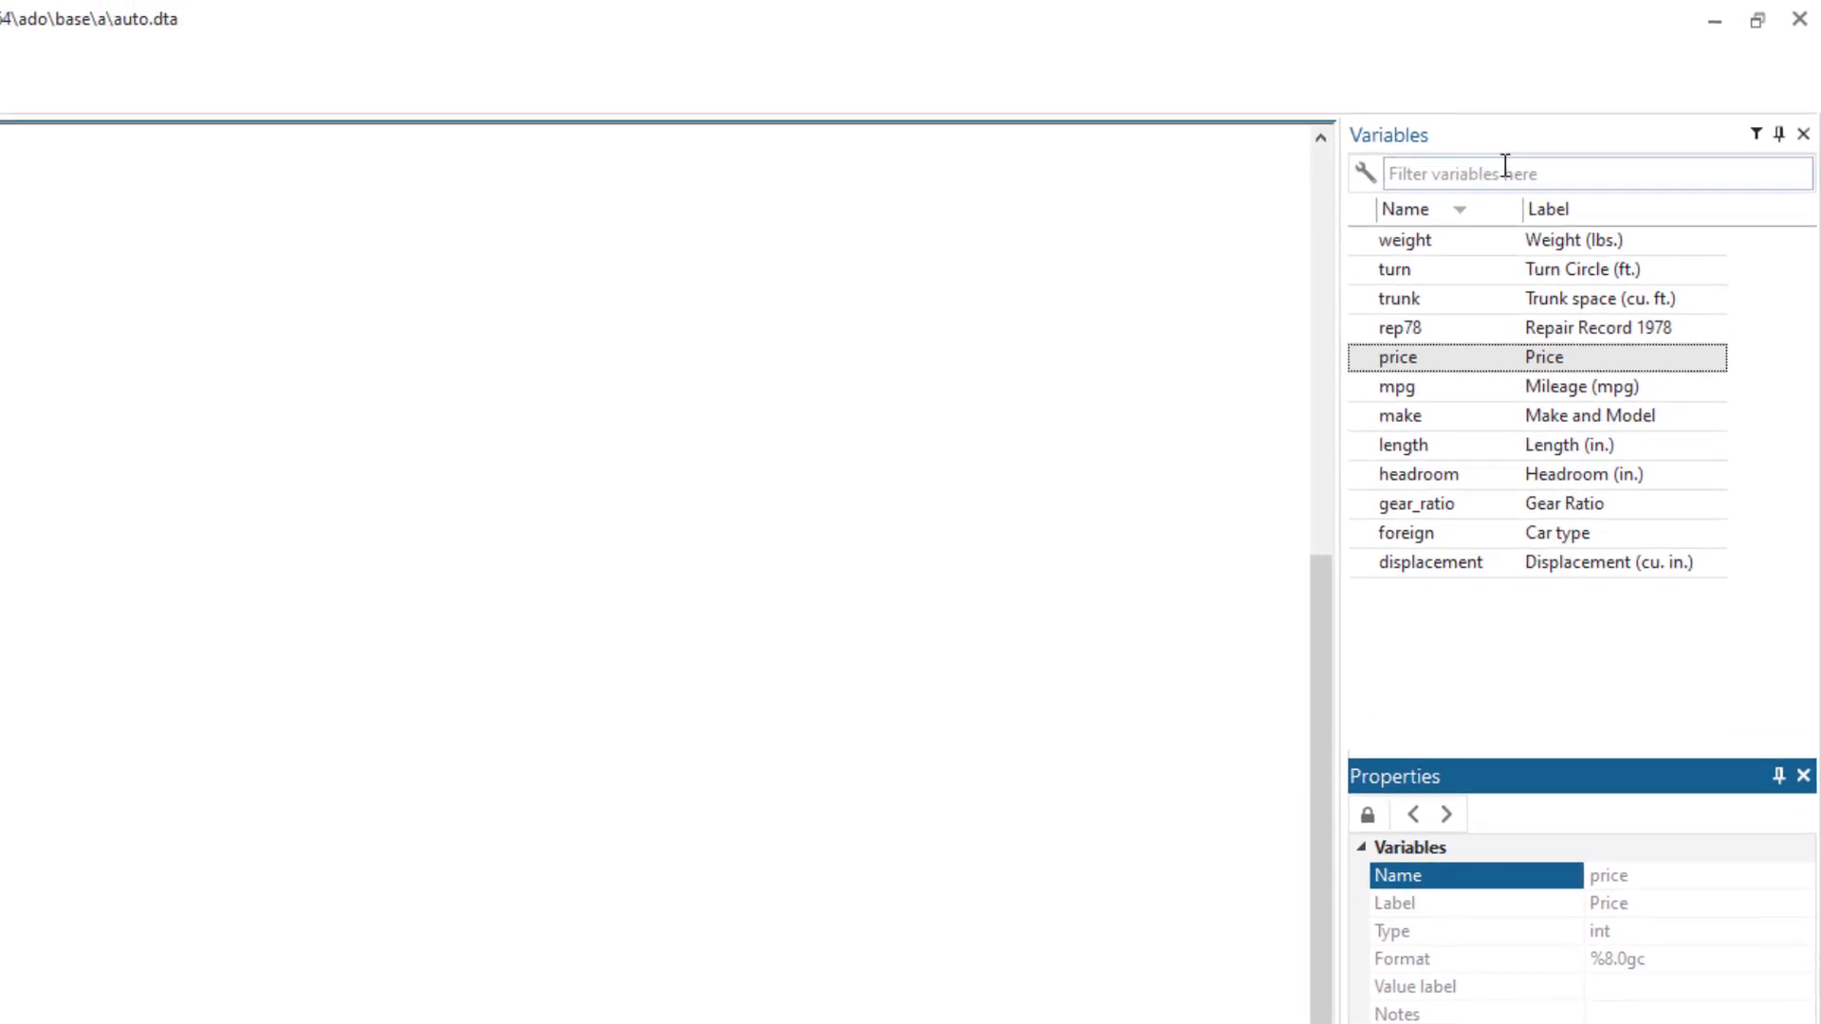
left_click(1504, 168)
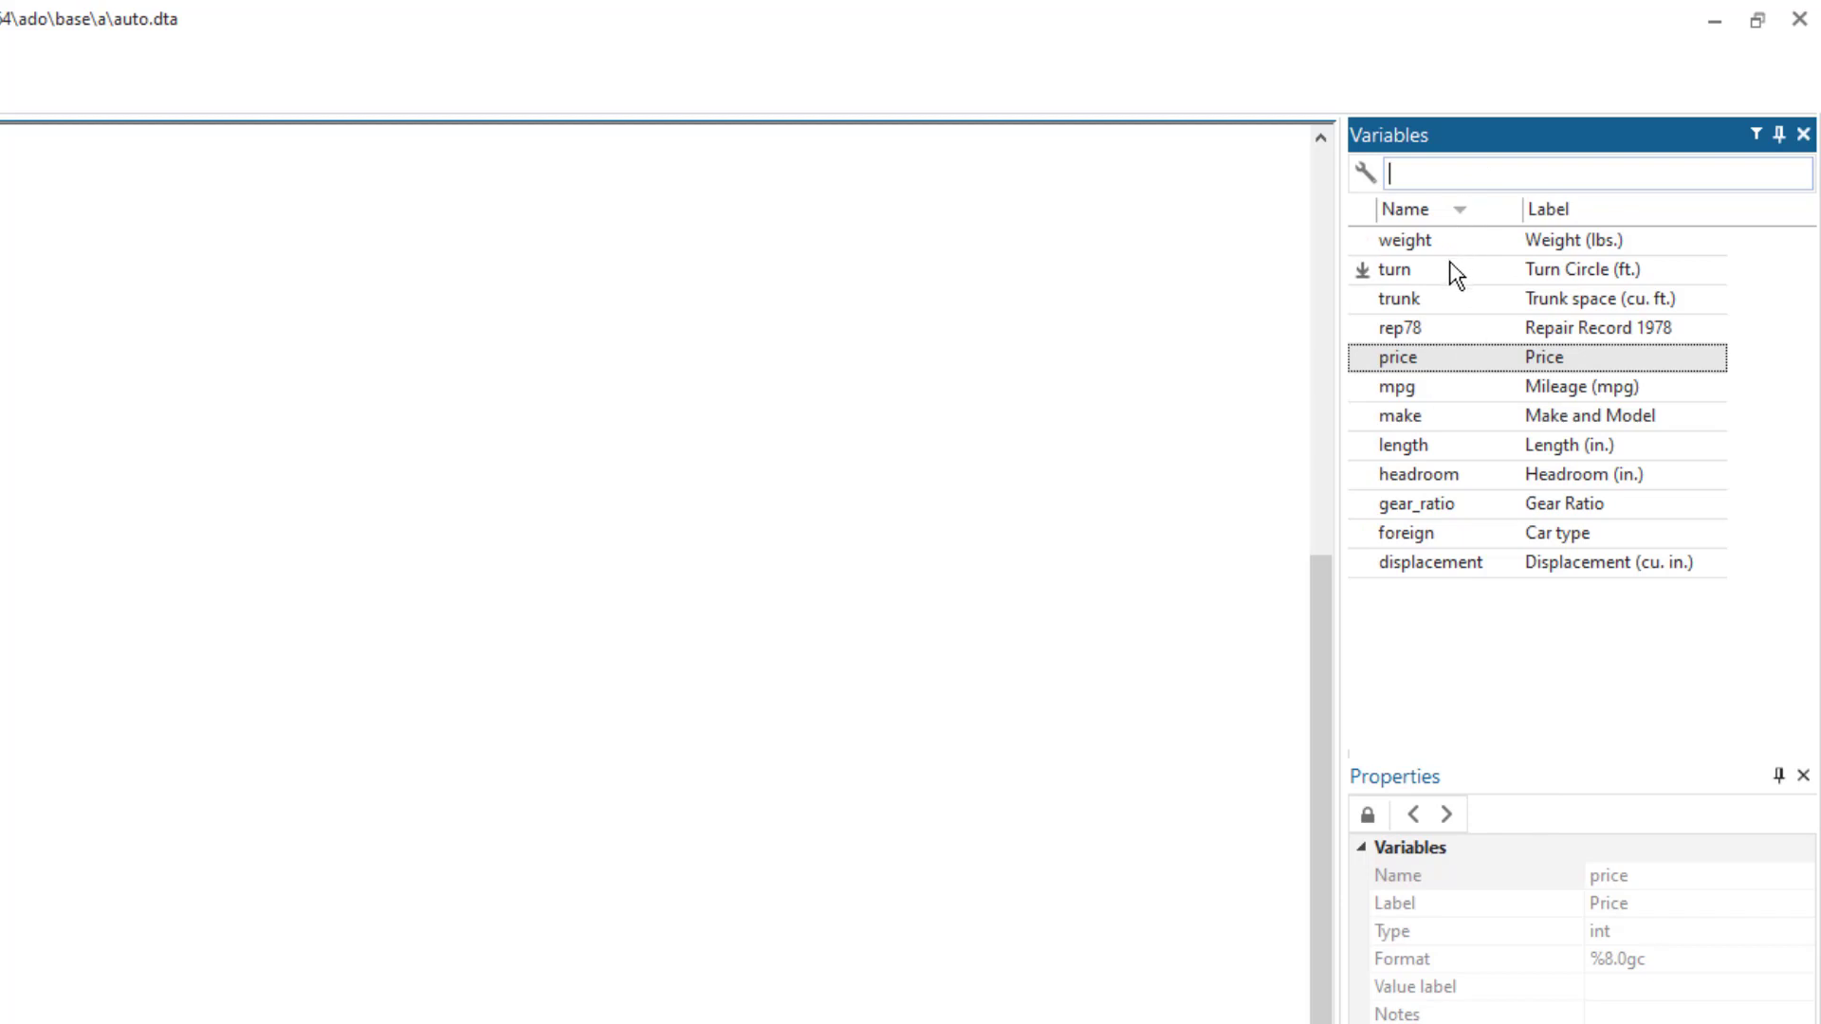
Filter the variables by 'pri' and 'a', clear the filter, then widen the panel and name column.
type("pric")
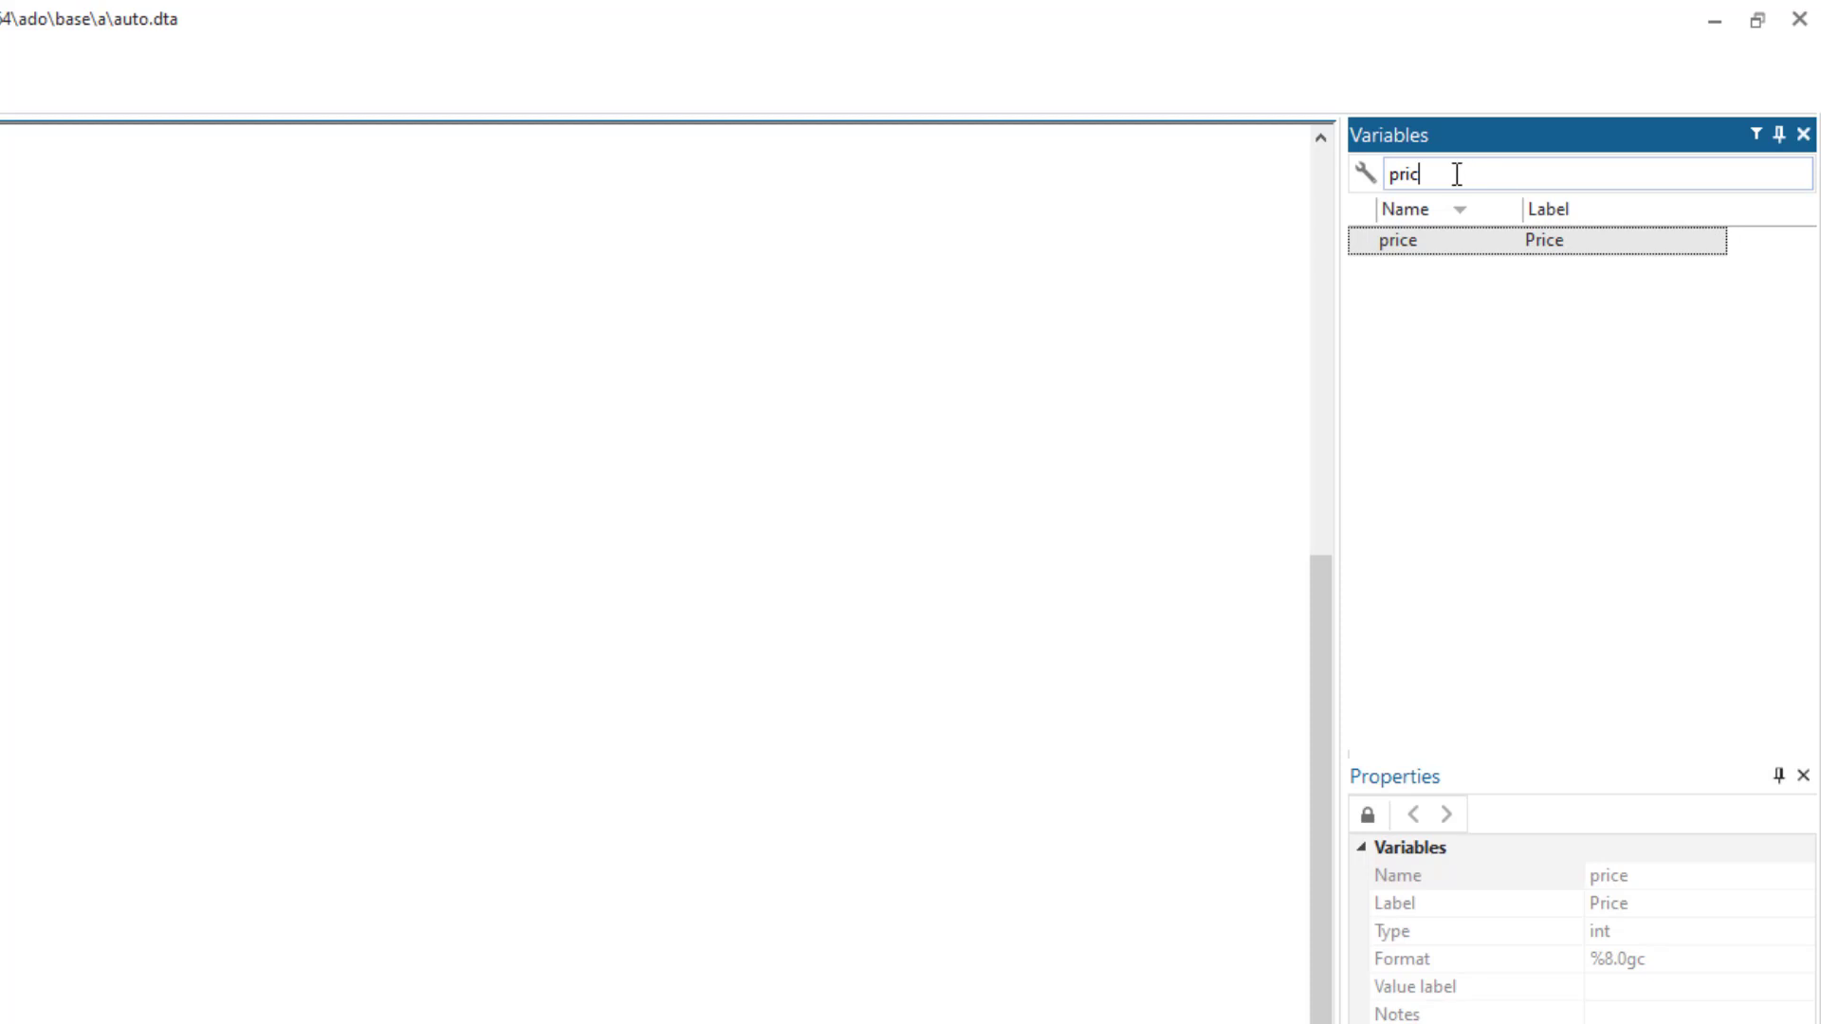
key("BackSpace")
key("BackSpace")
key("BackSpace")
key("BackSpace")
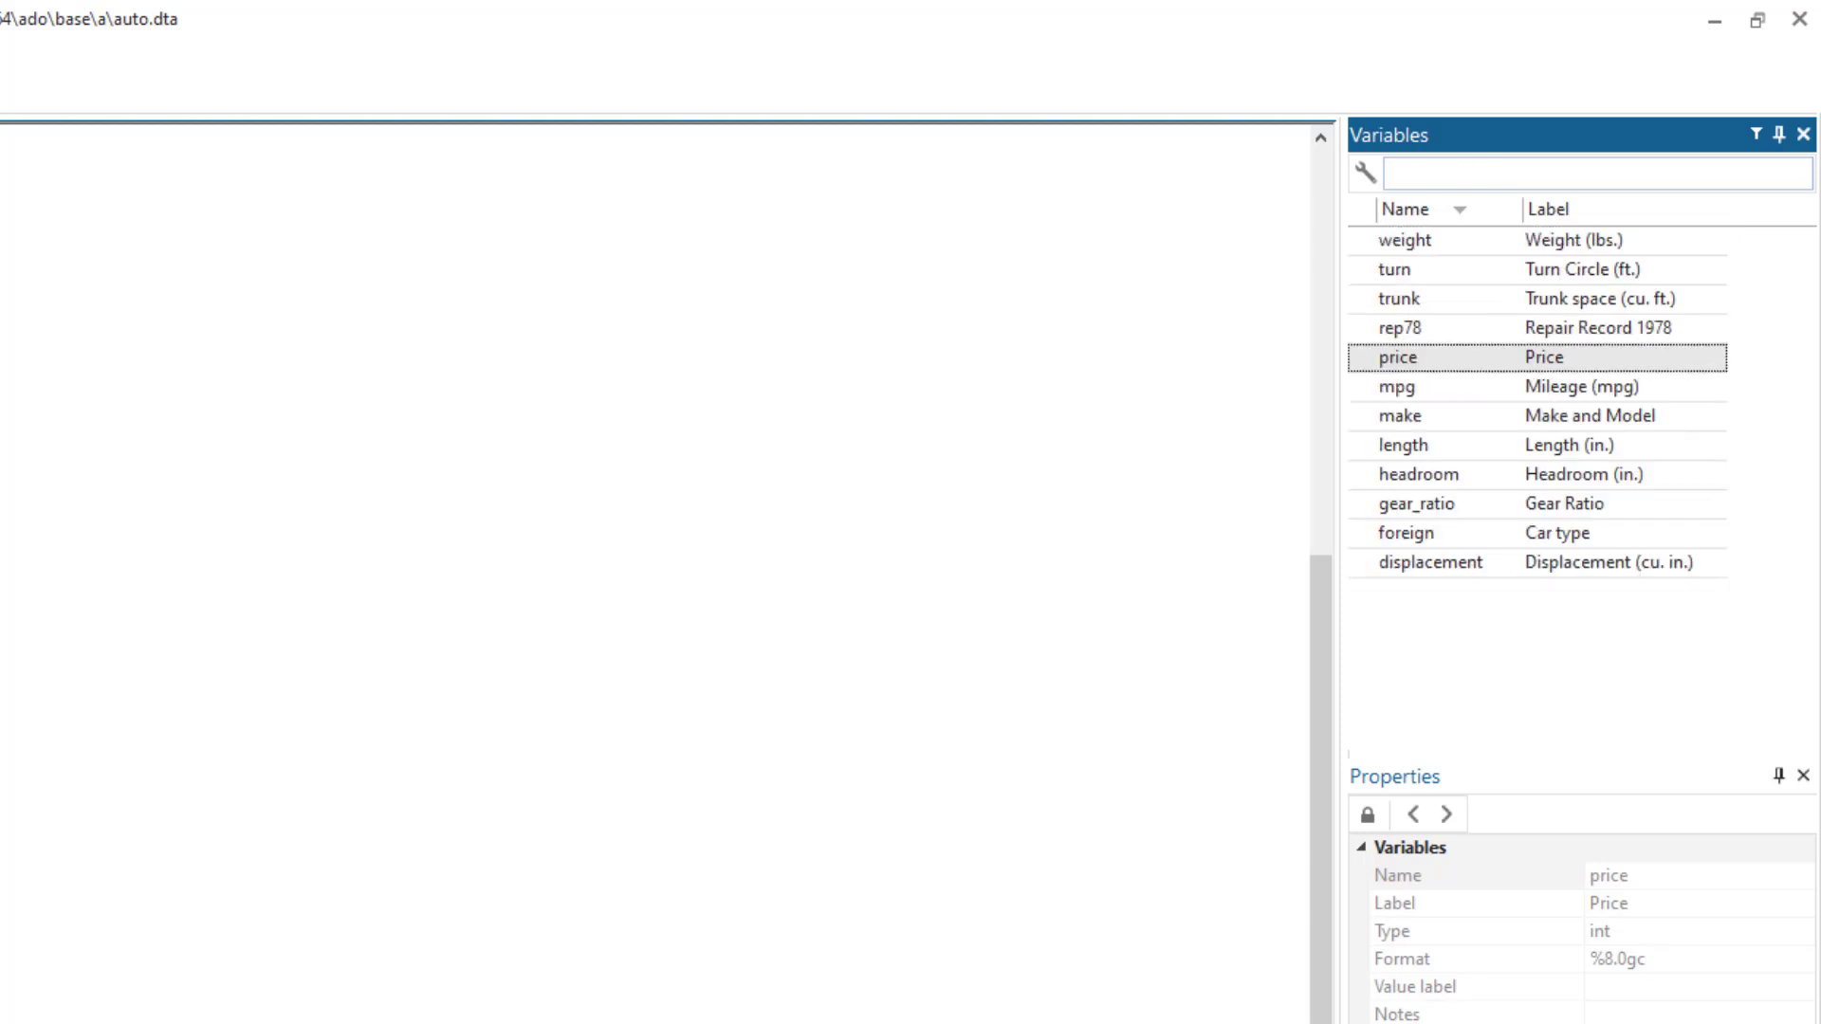
type("a")
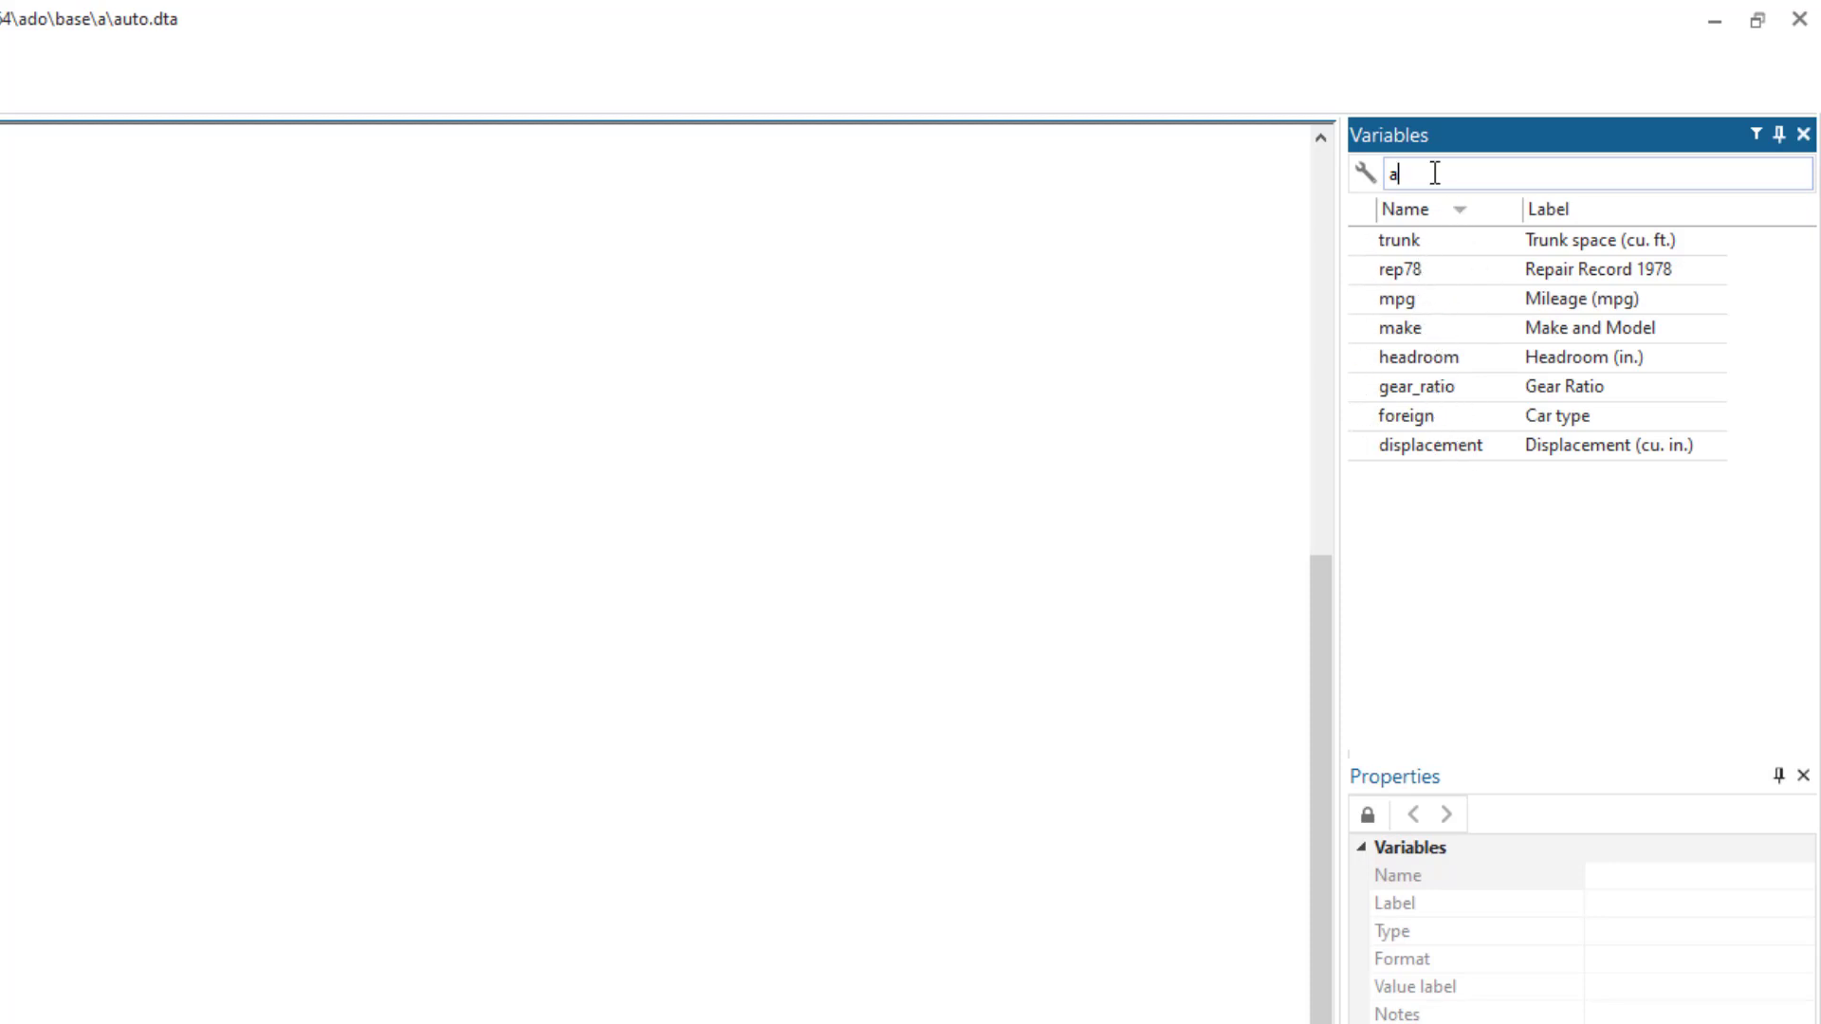
key("BackSpace")
left_click_drag(1341, 390, 1382, 423)
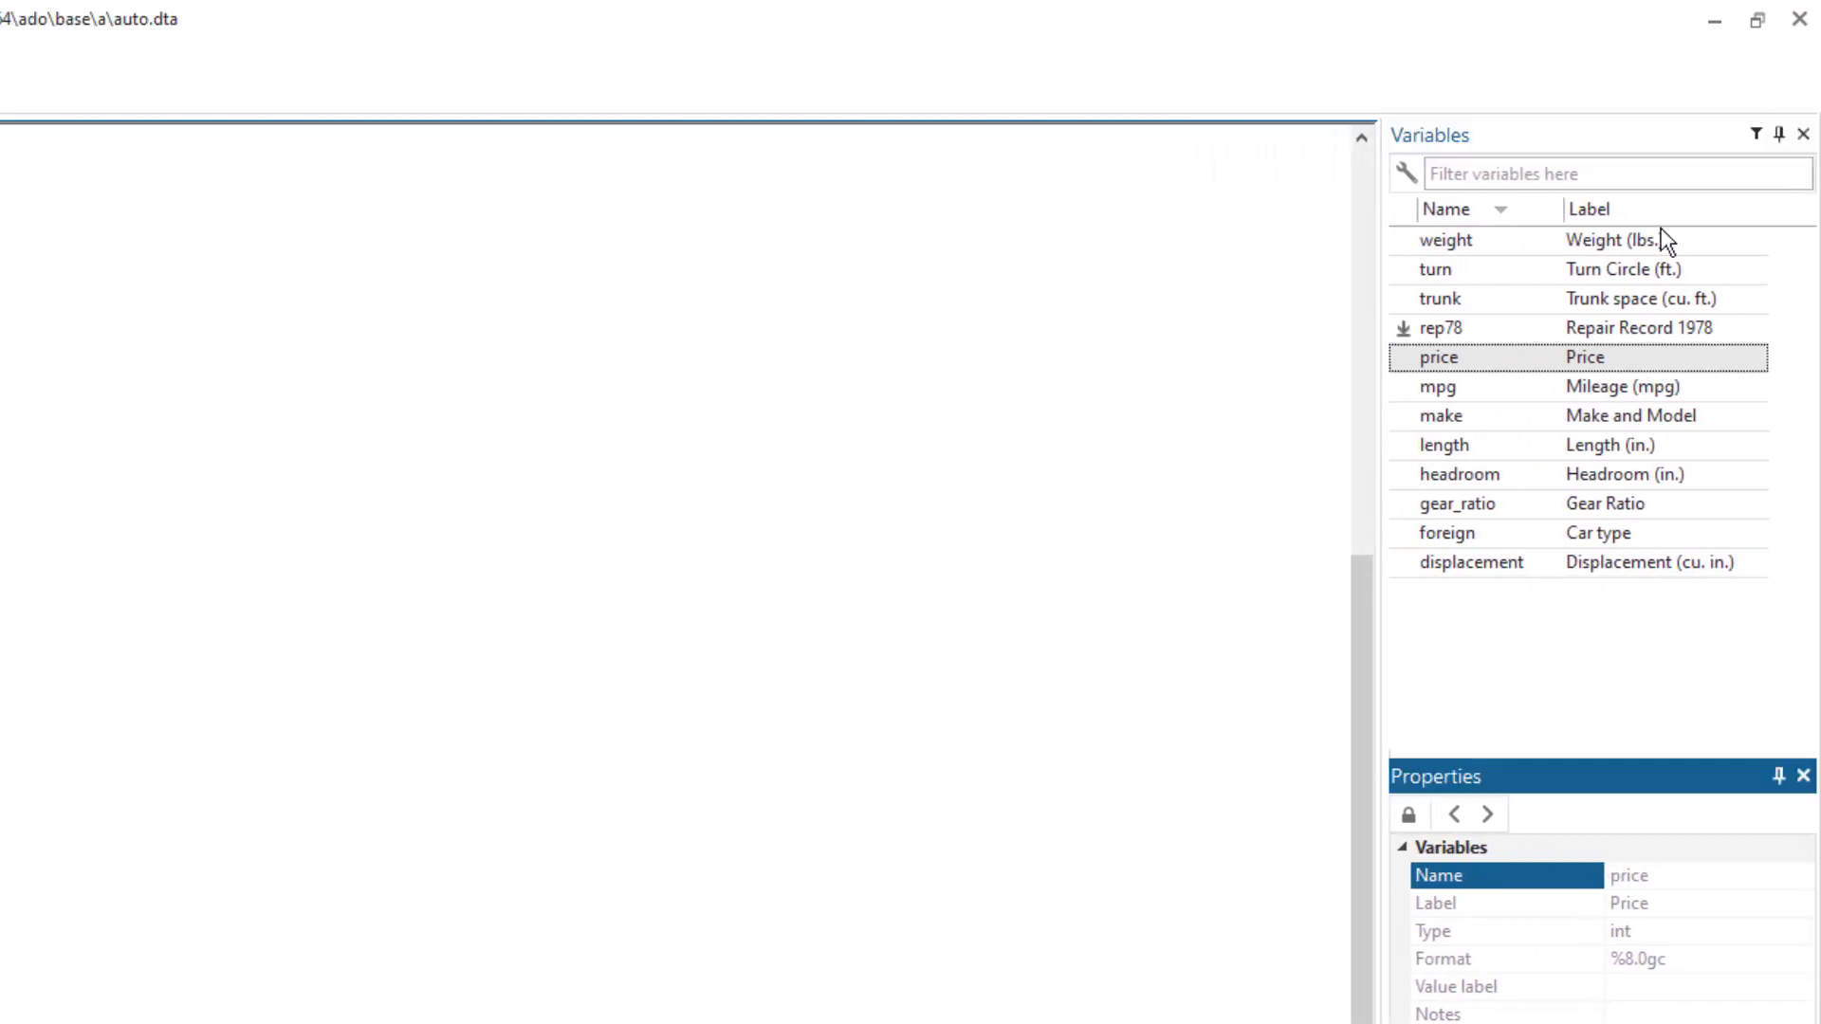
mouse_move(1565, 208)
left_mouse_down()
mouse_move(1594, 212)
mouse_move(1566, 222)
mouse_move(1582, 224)
left_mouse_up()
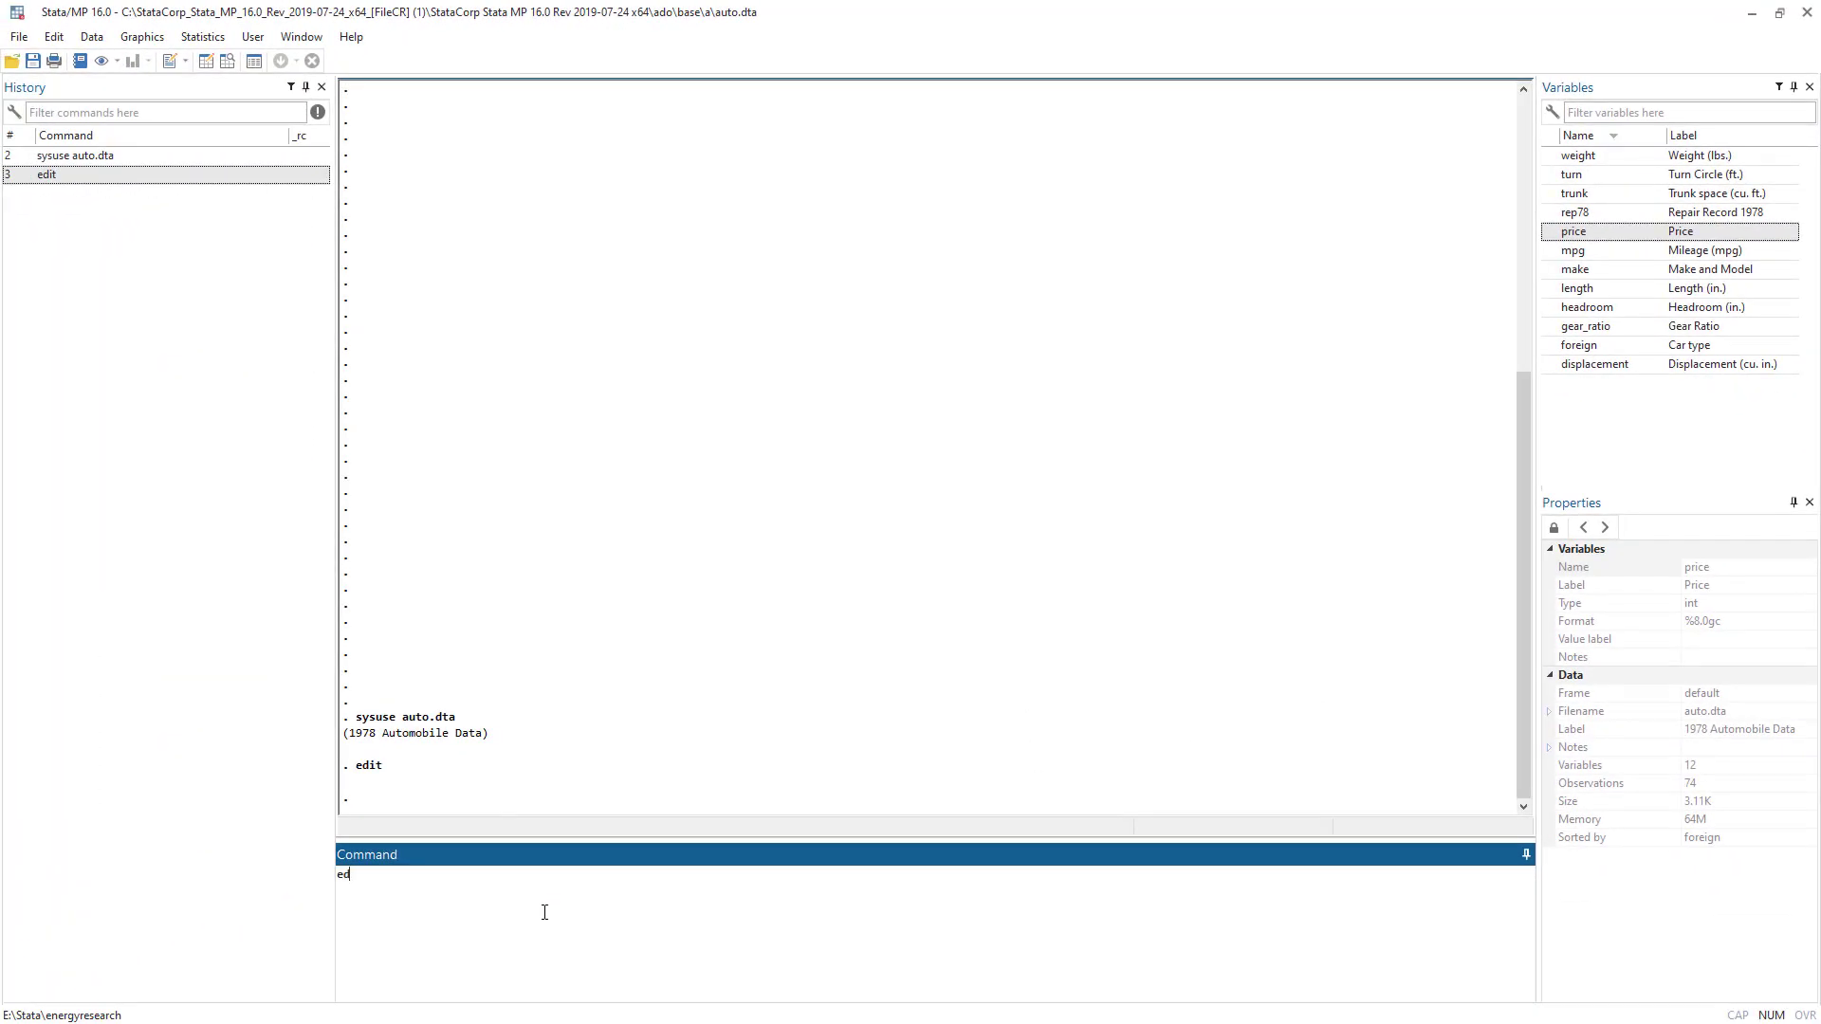
Run edit to open the Data Editor on the auto data, then close it.
key("Return")
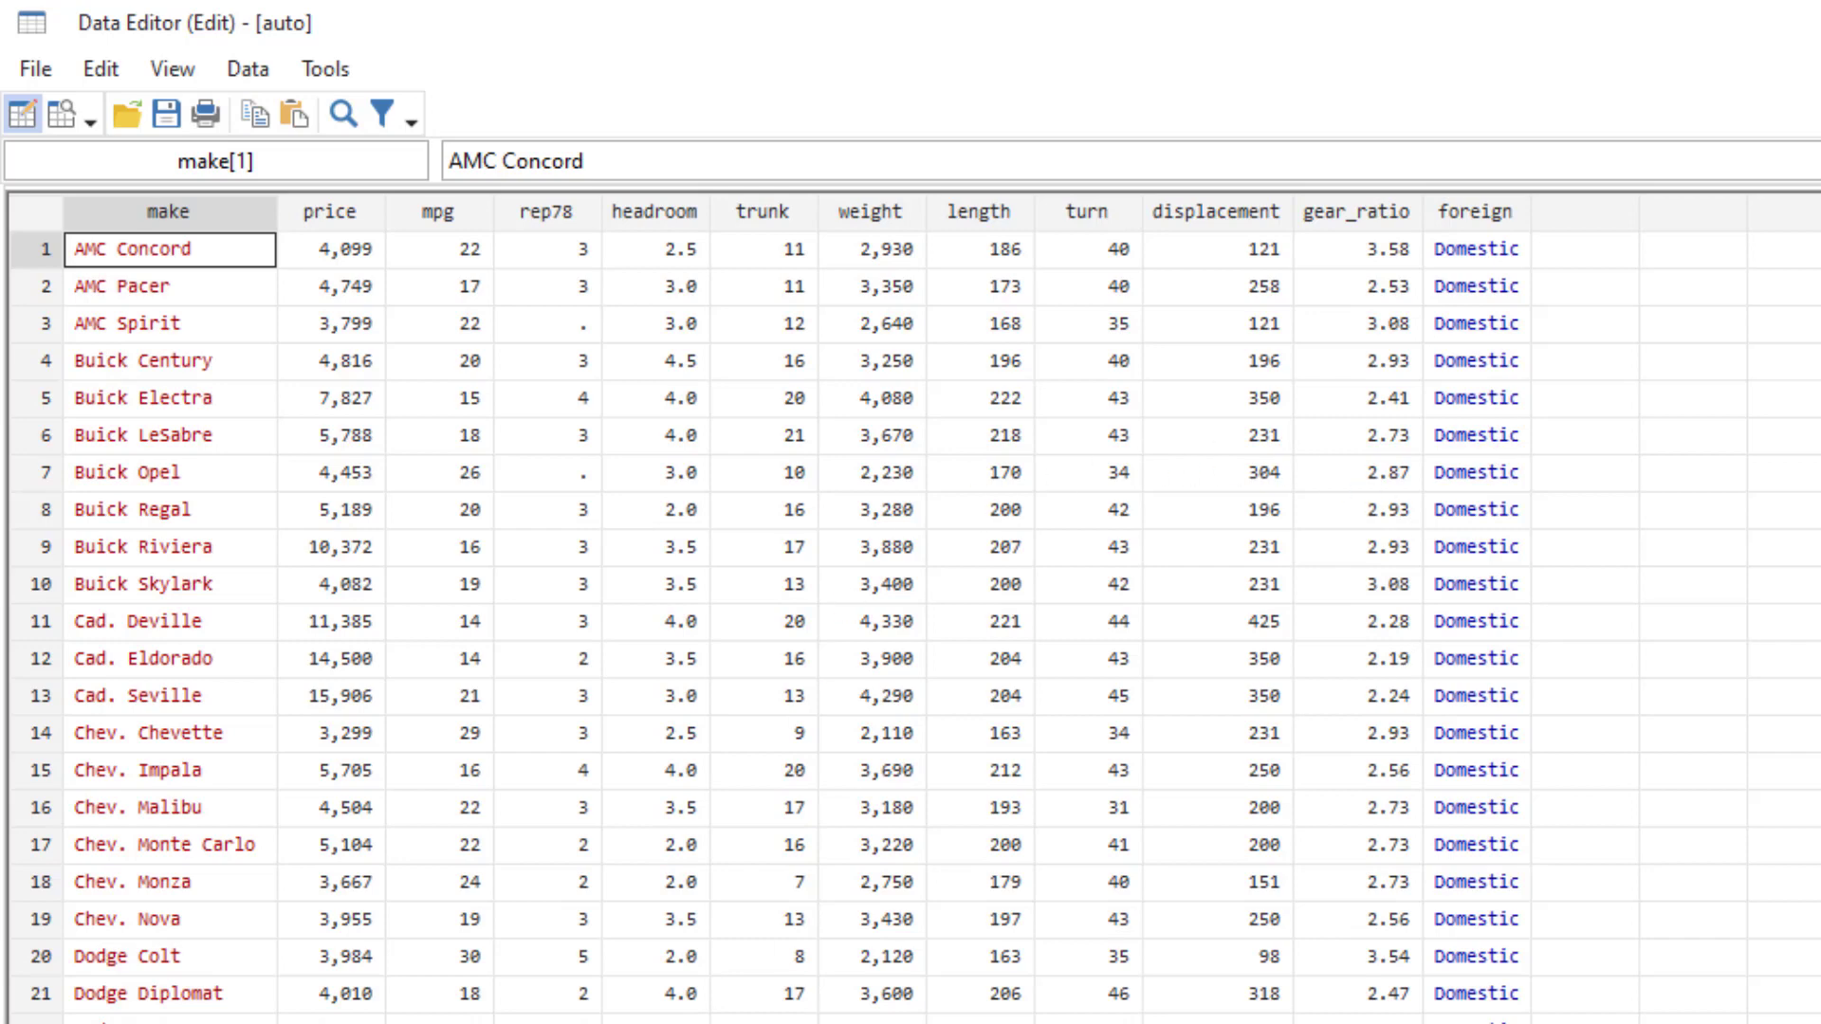
key("alt+F4")
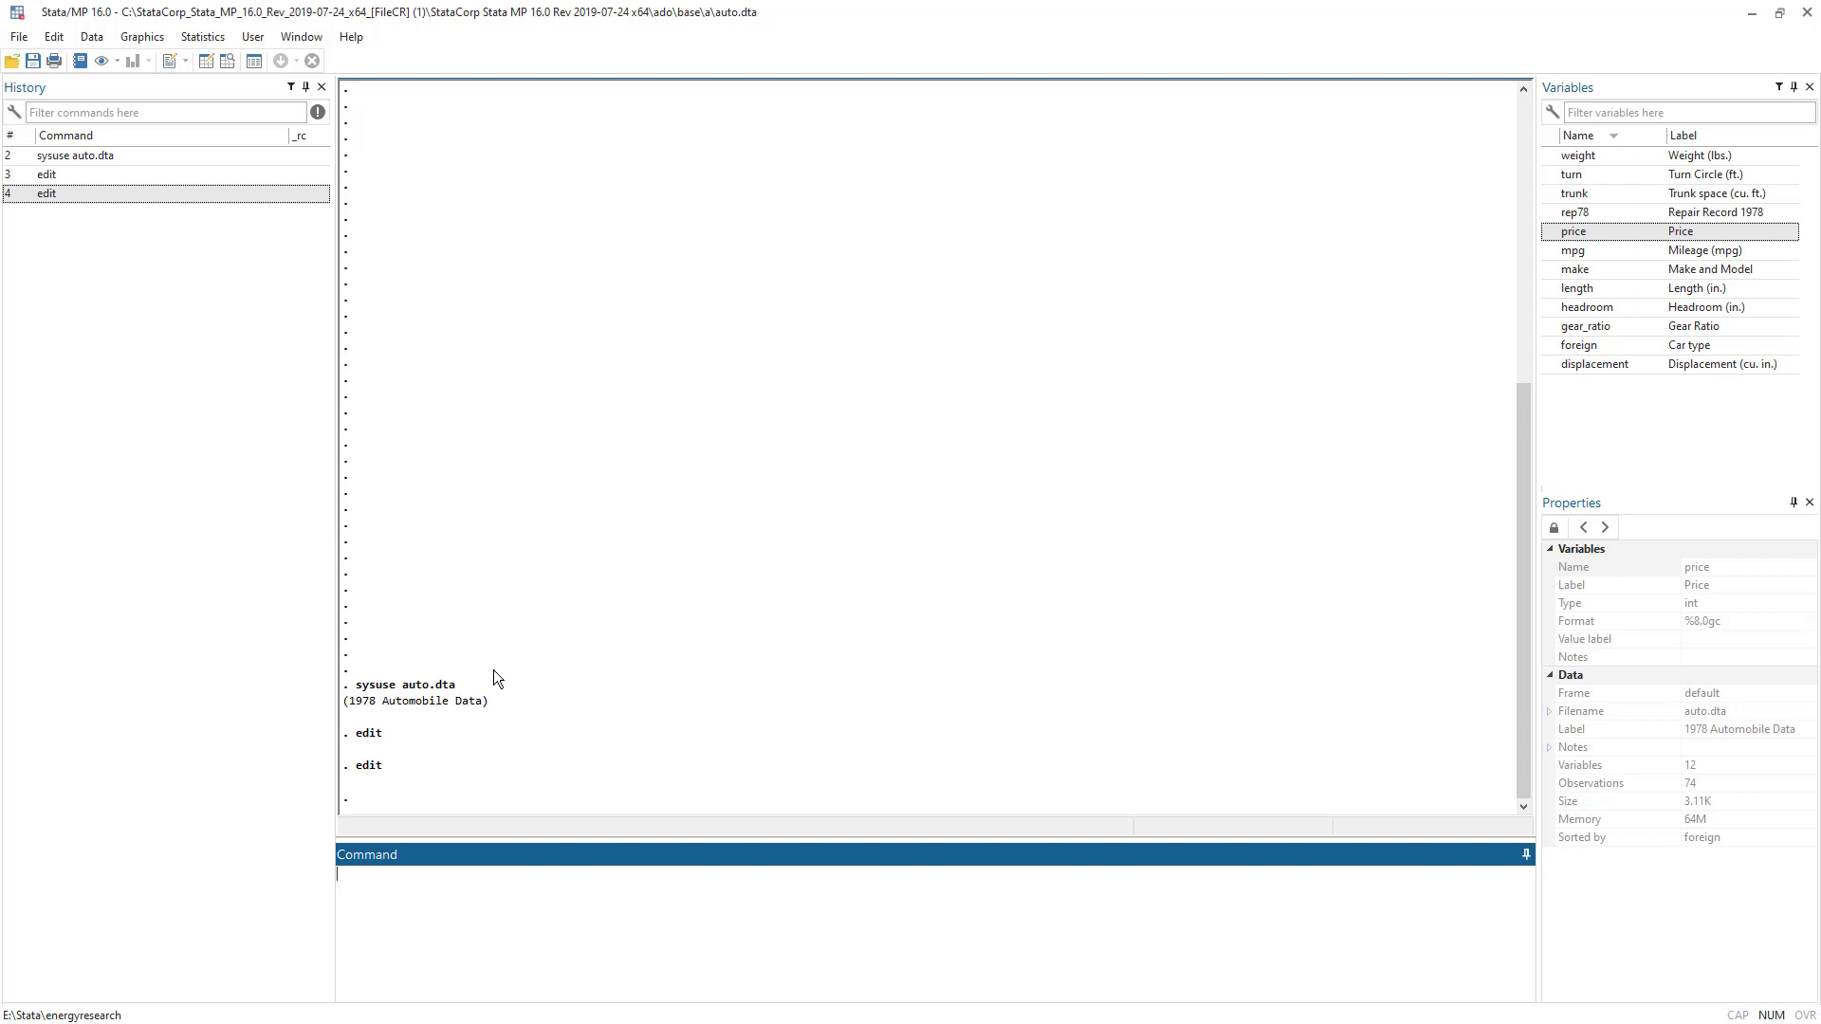
Set the working directory to E:\Stata\Project1 through File > Change working directory.
left_click(19, 34)
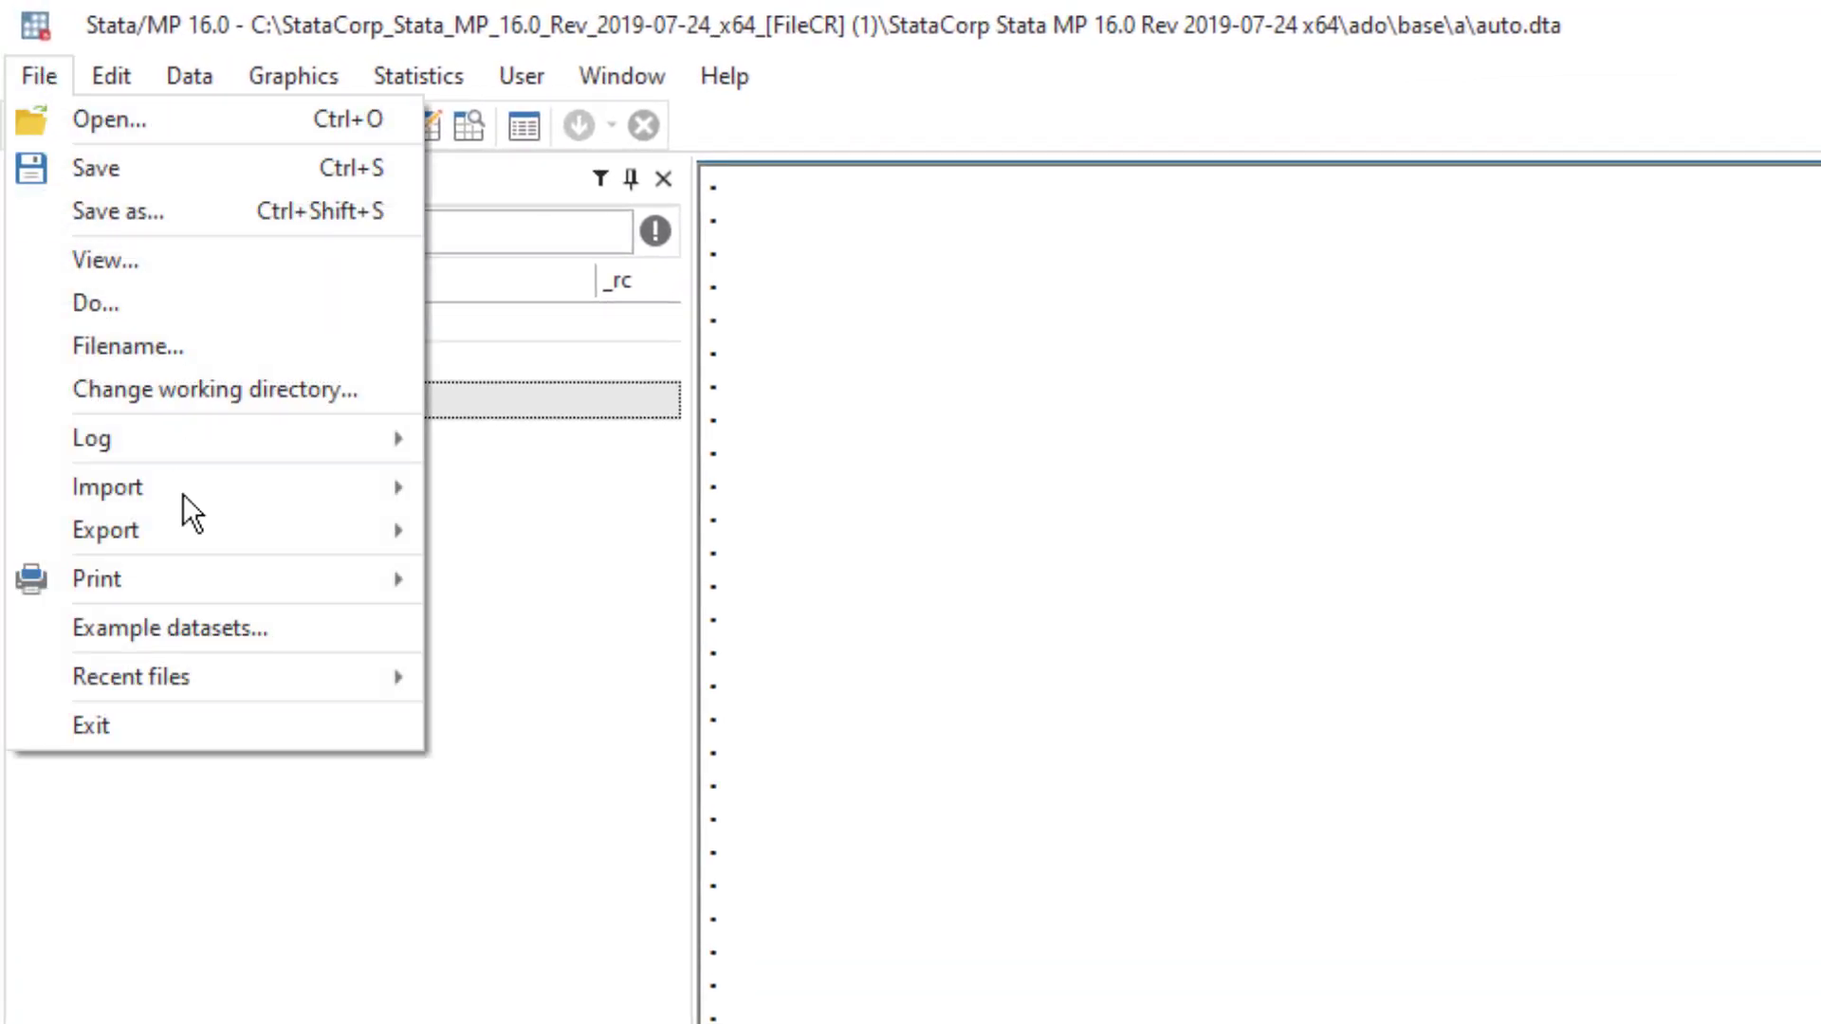
left_click(312, 398)
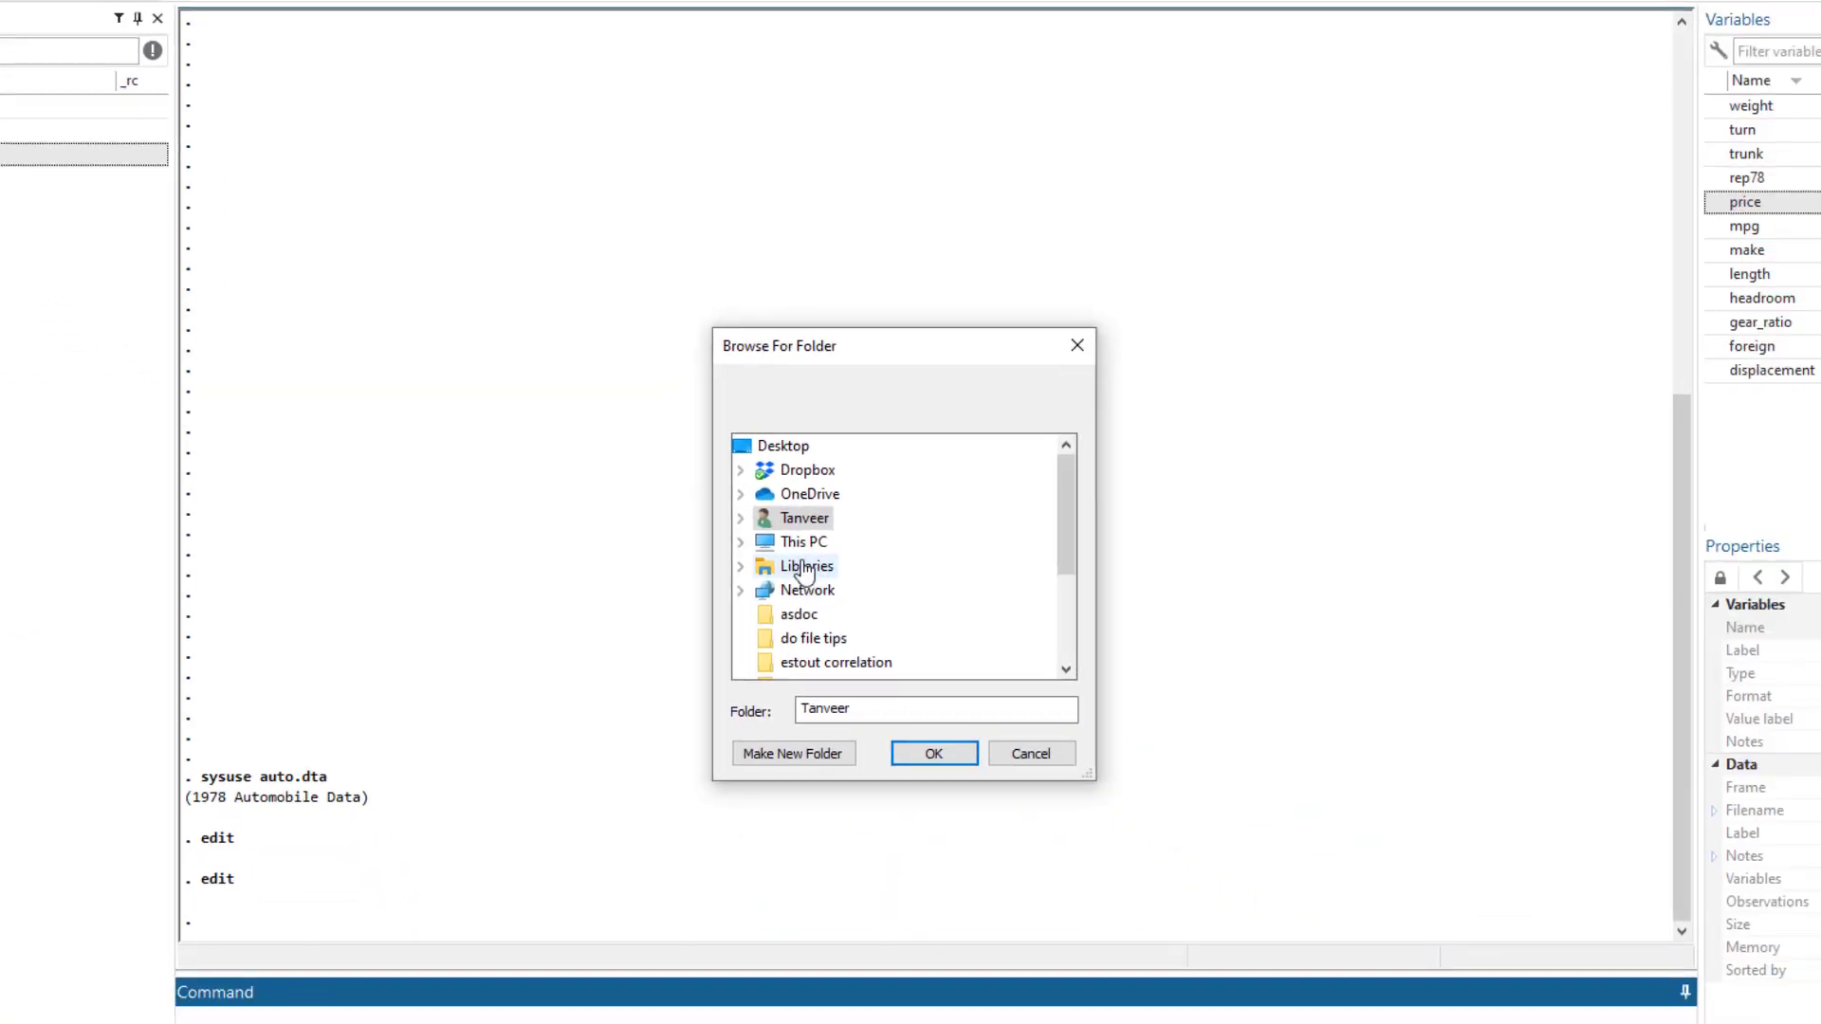
left_click(739, 539)
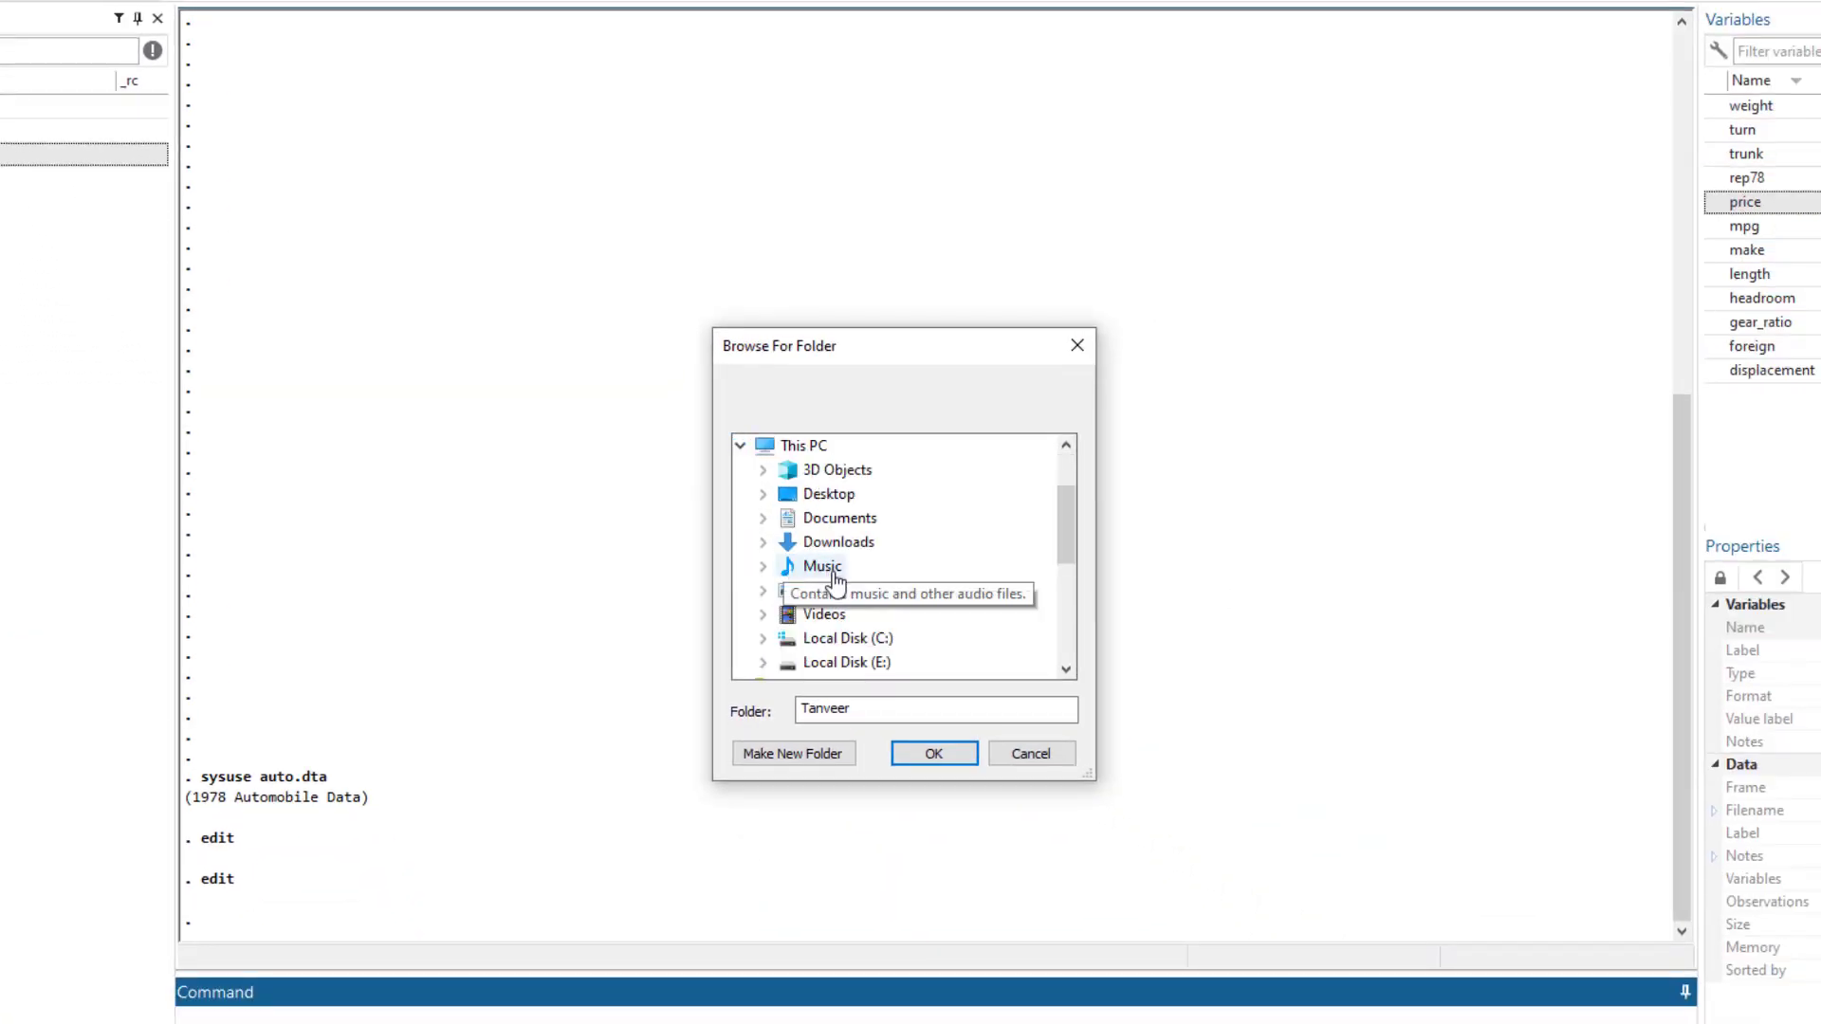
scroll(816, 626, "down", 1)
left_click(763, 590)
scroll(858, 622, "down", 2)
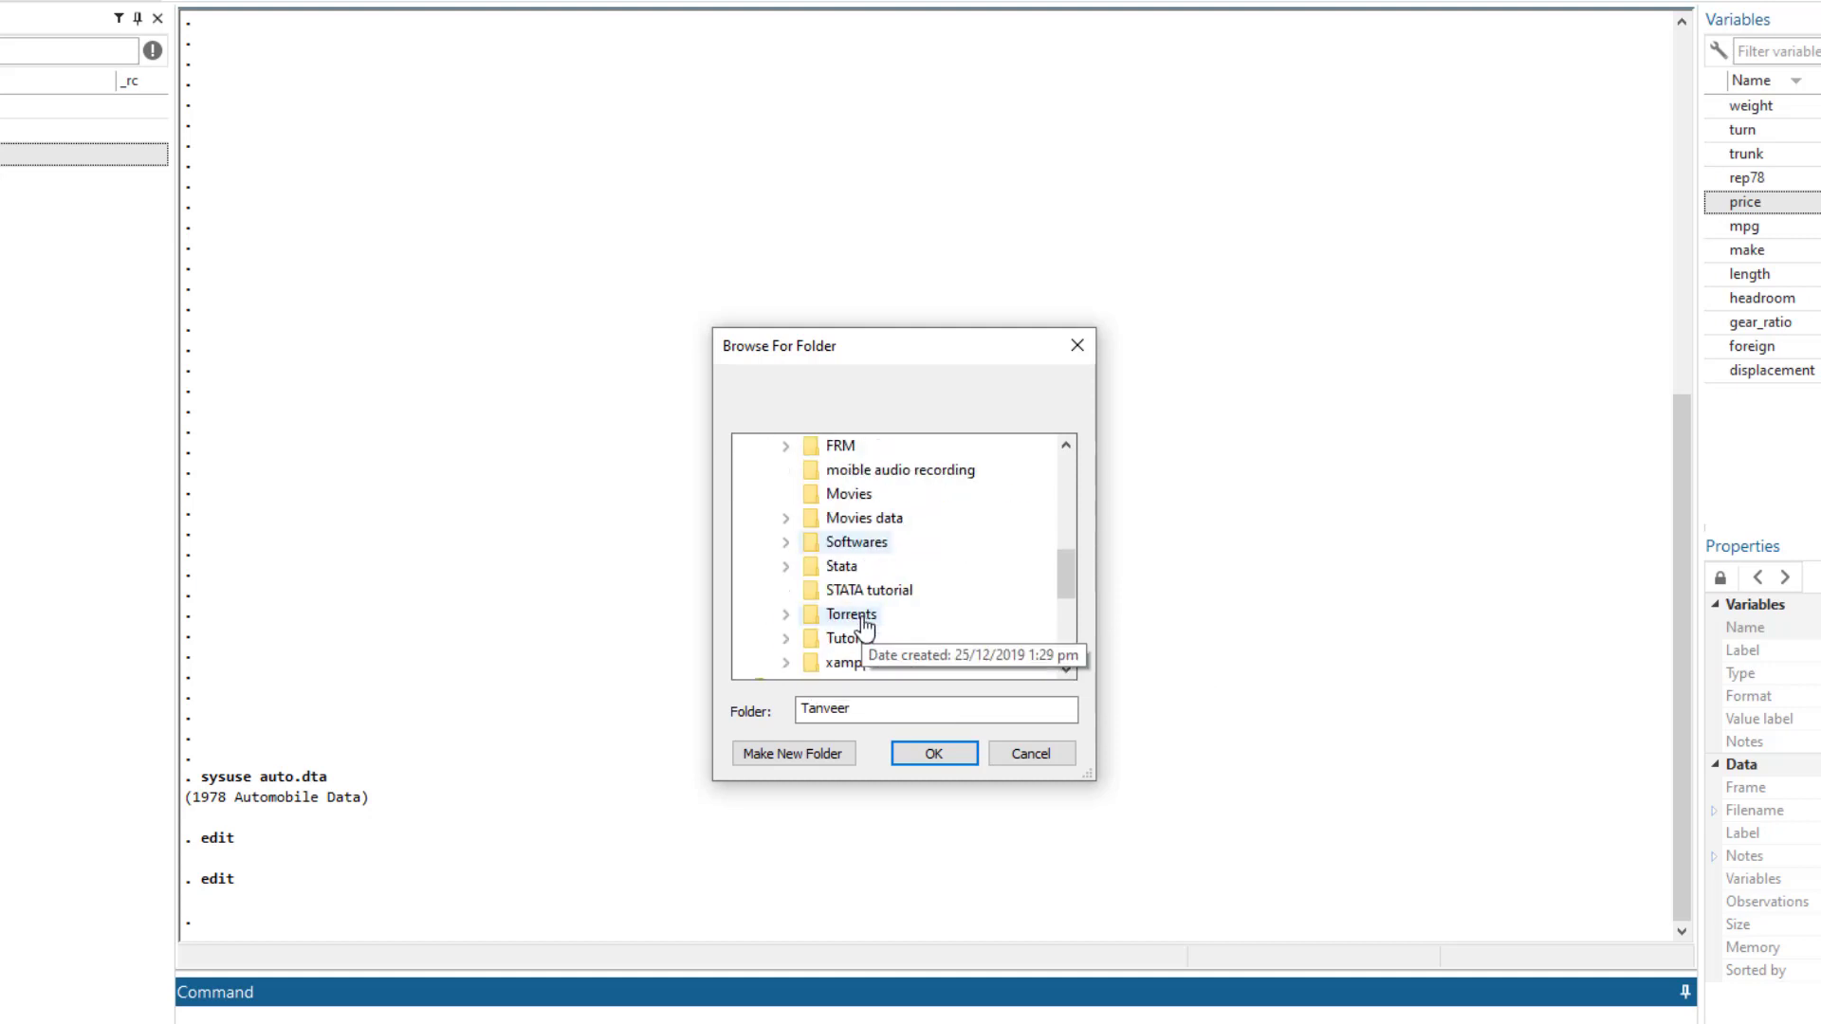
left_click(786, 567)
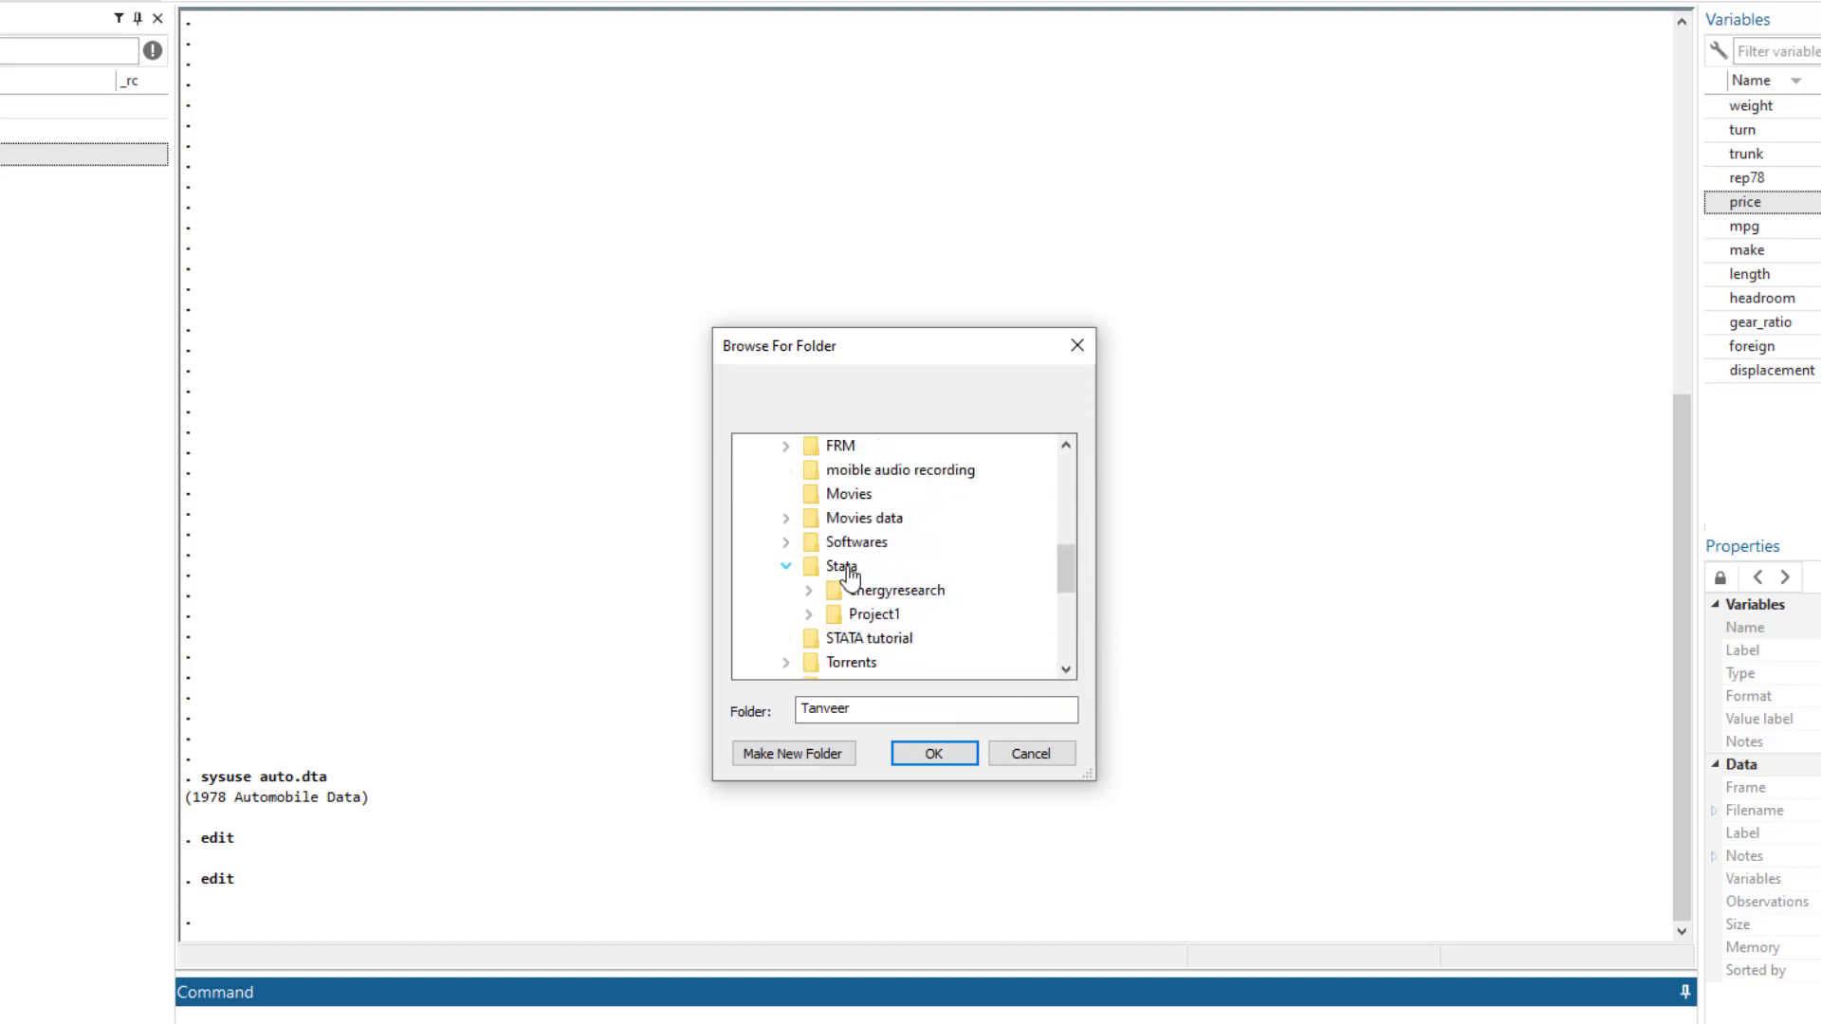
left_click(863, 617)
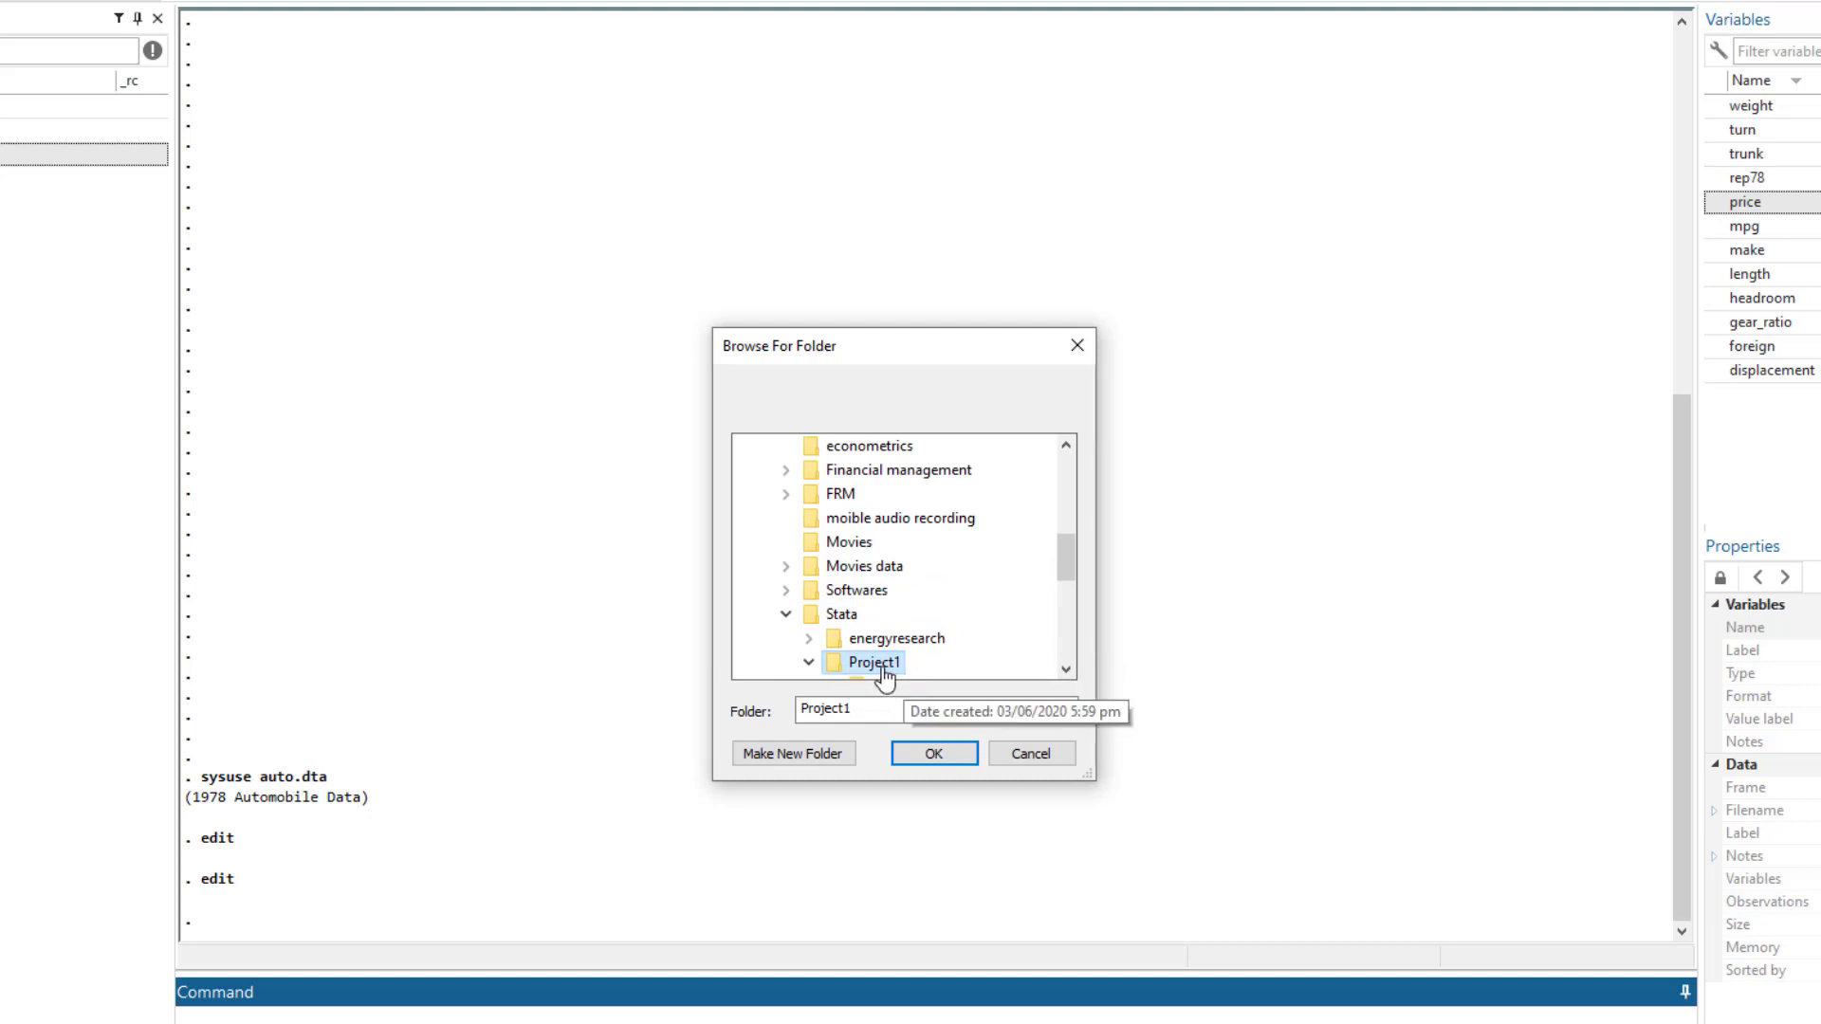
left_click(935, 755)
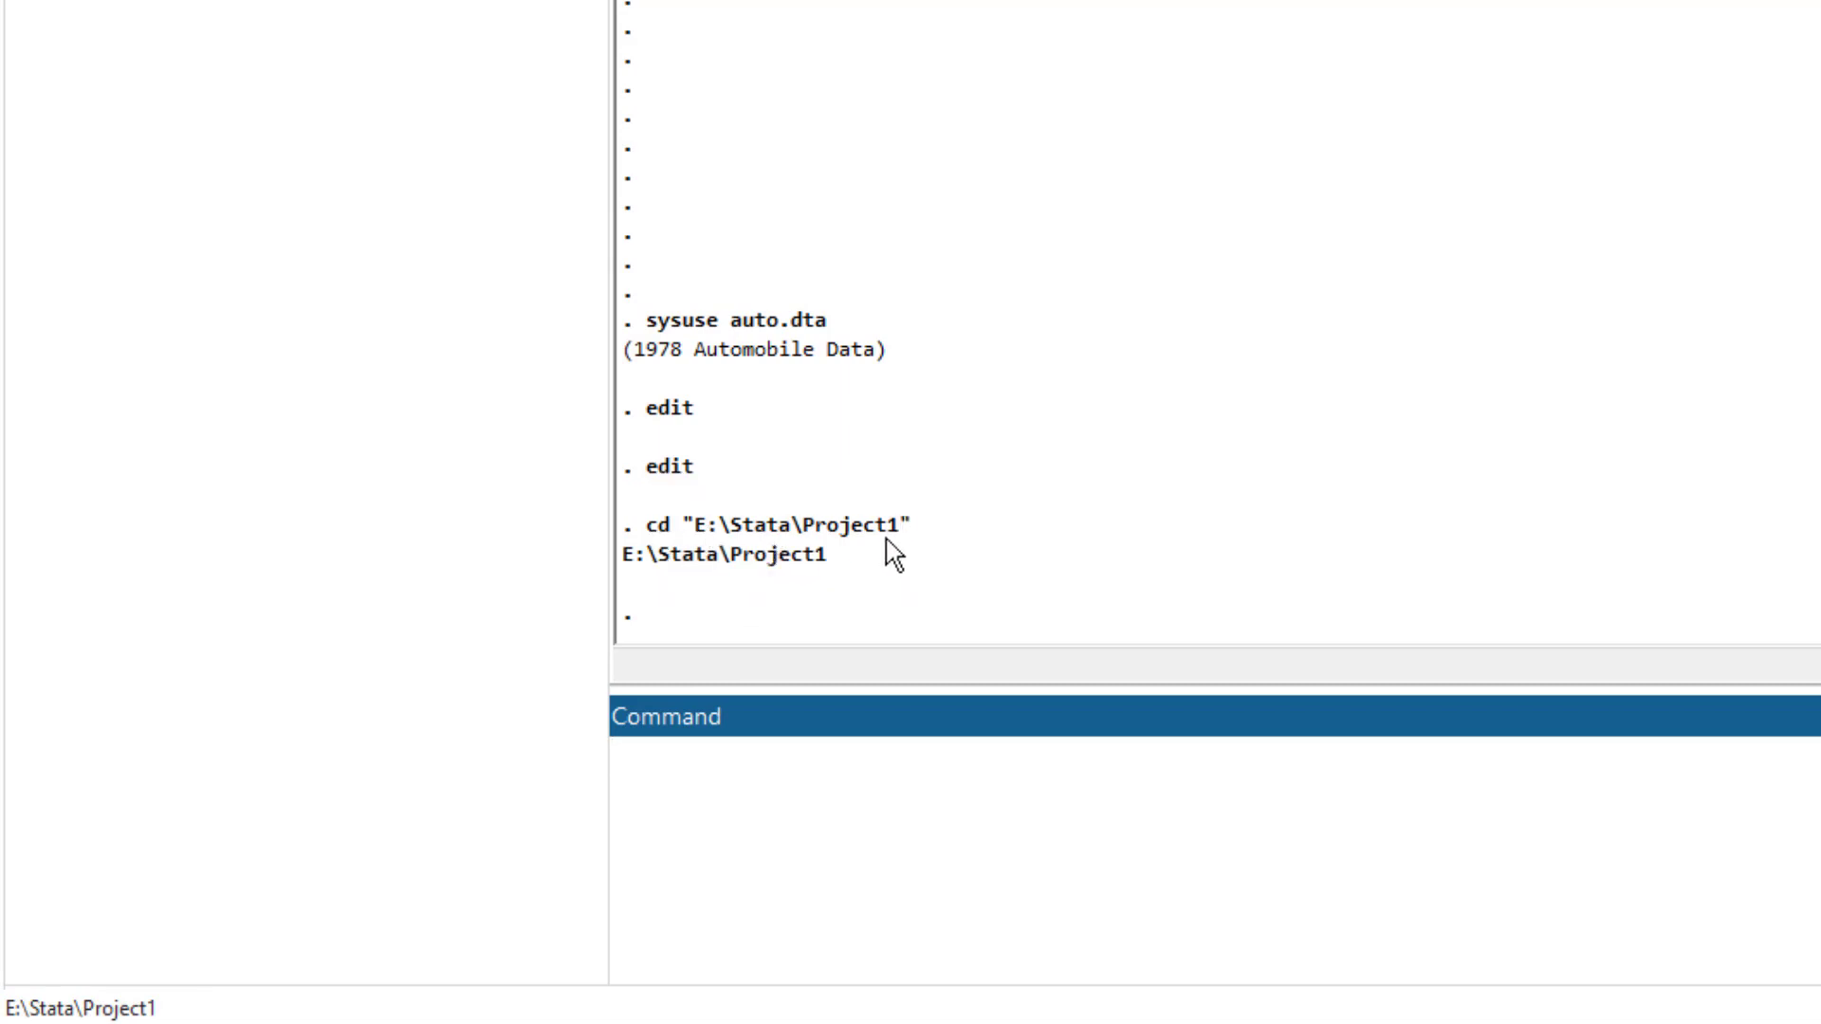
left_click_drag(899, 531, 705, 550)
left_click(797, 858)
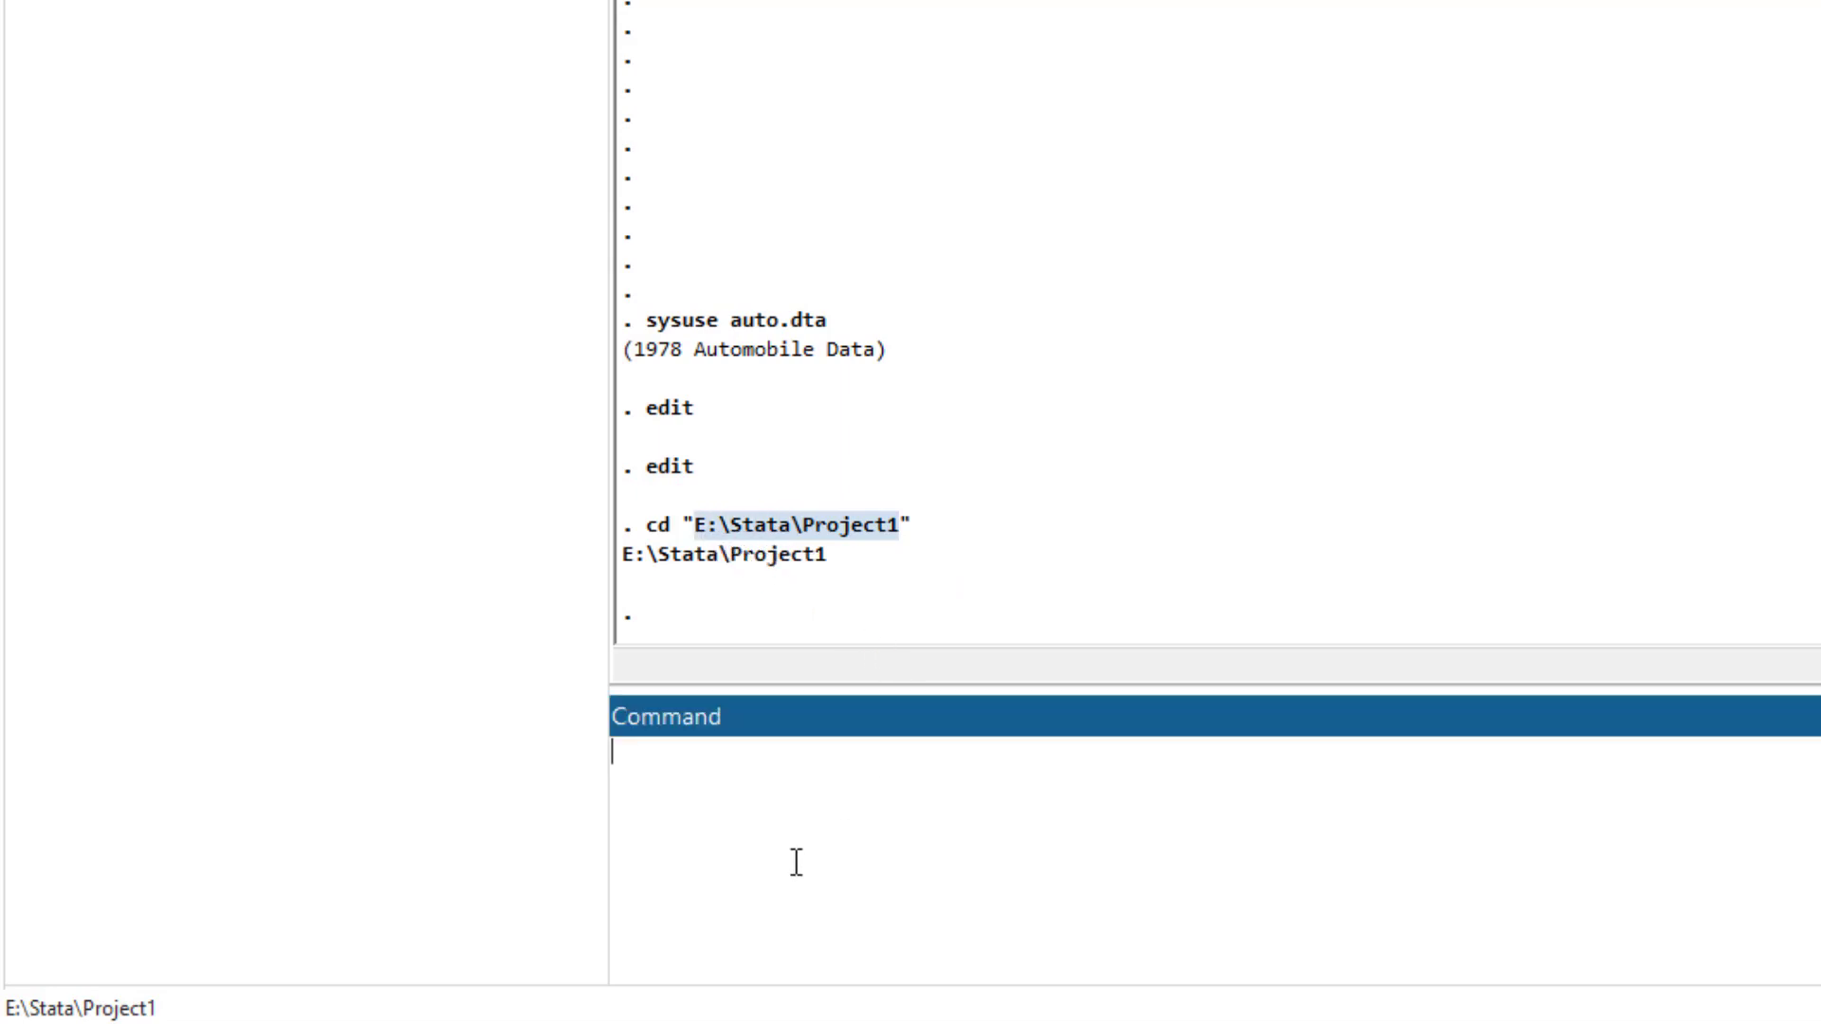
left_click(712, 549)
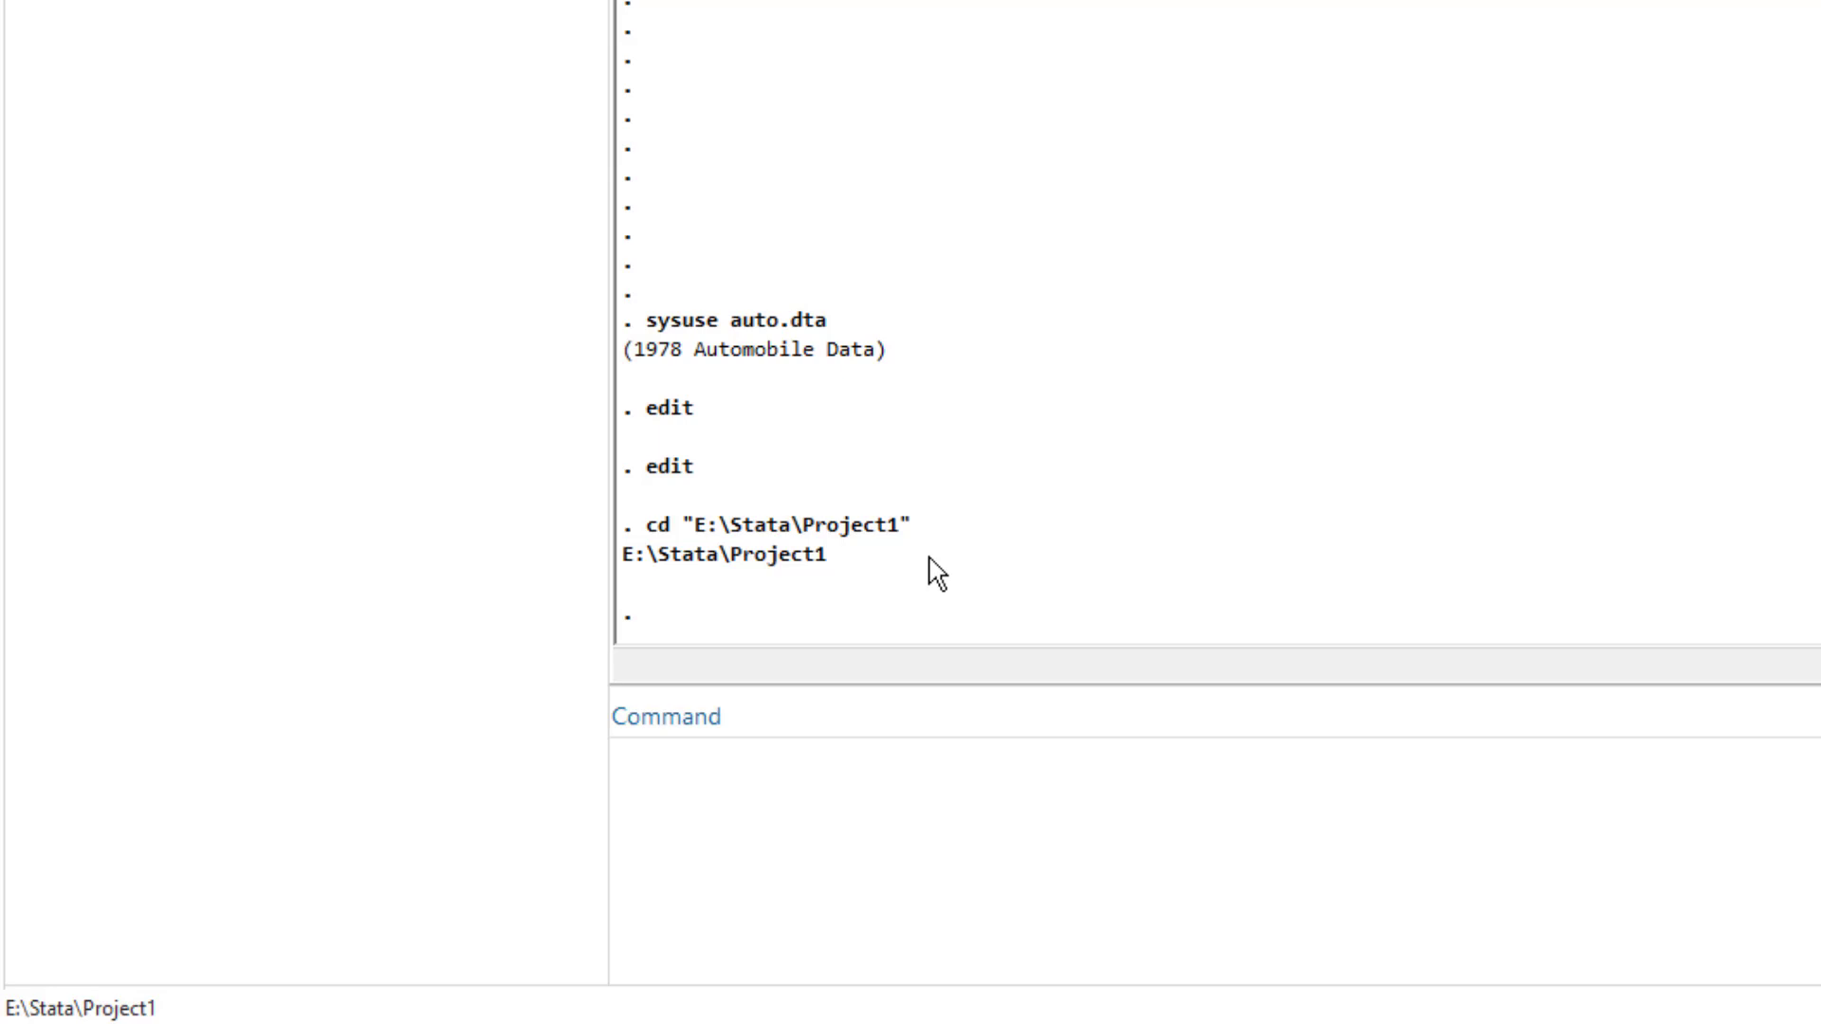
Run summarize and summarize rep78 price mpg, then rerun summarize from History.
left_click(776, 808)
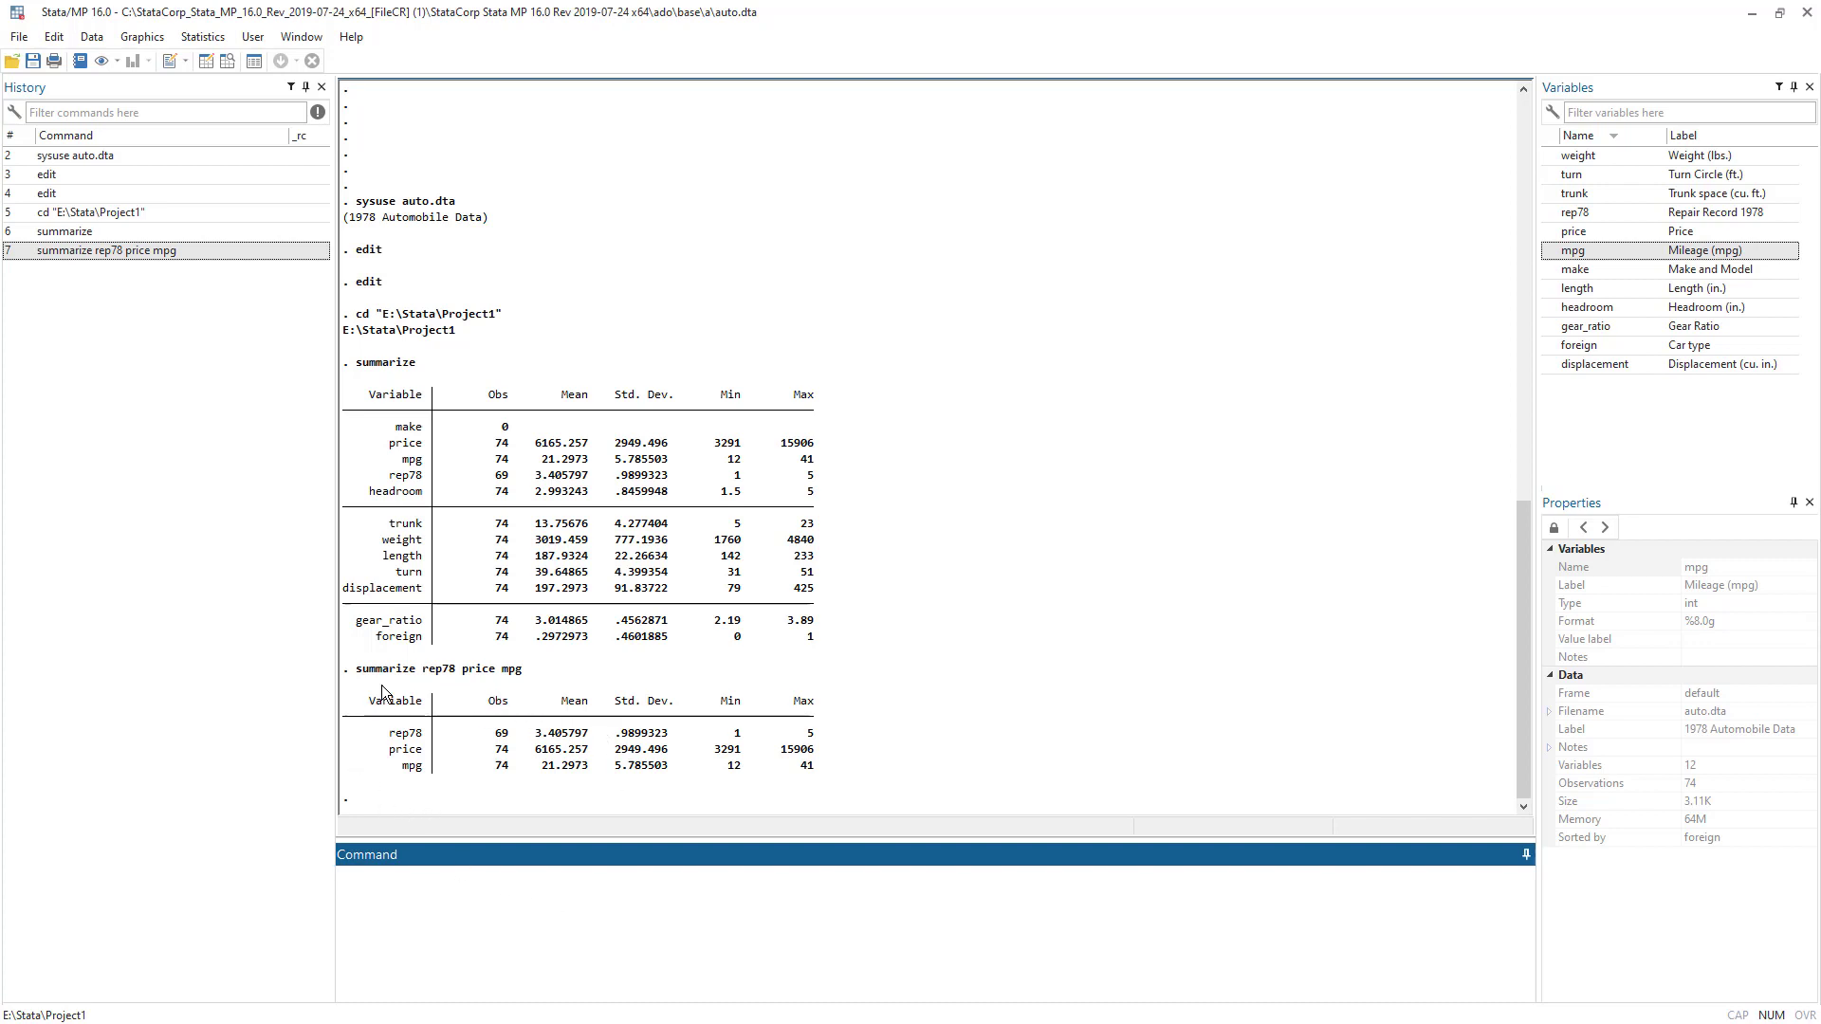
left_click(79, 234)
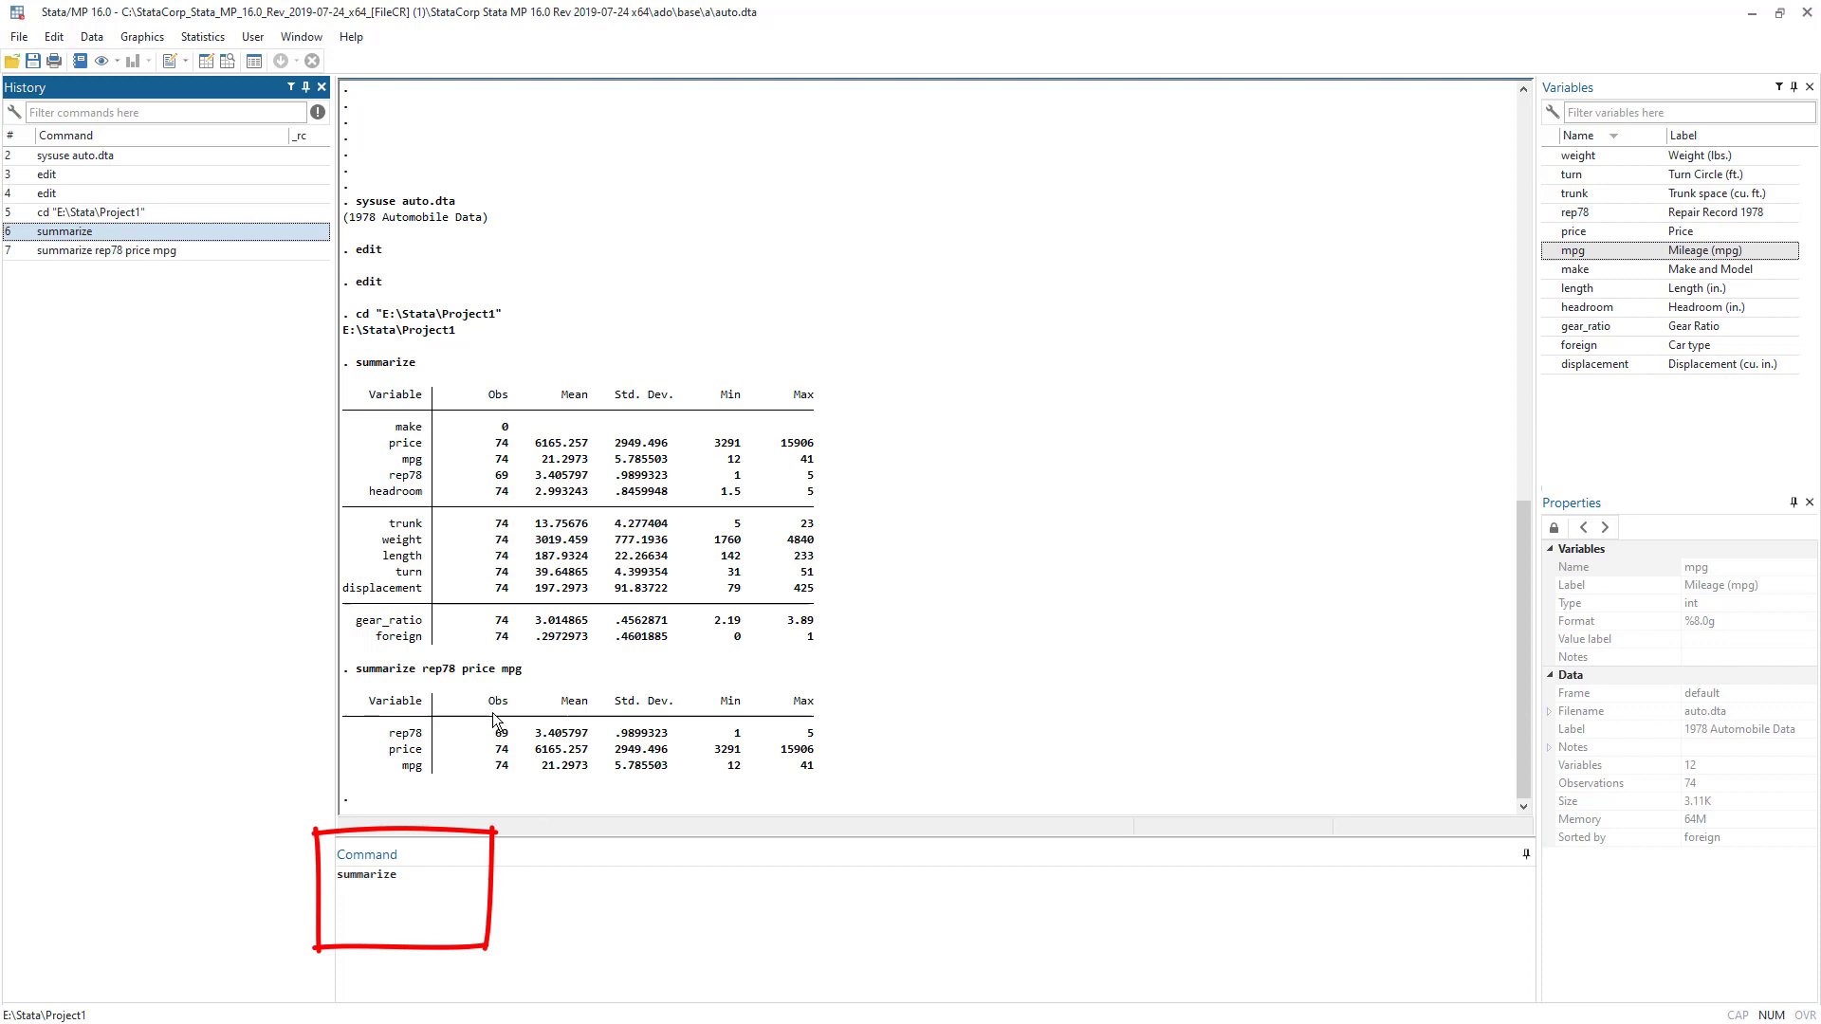
double_click(68, 236)
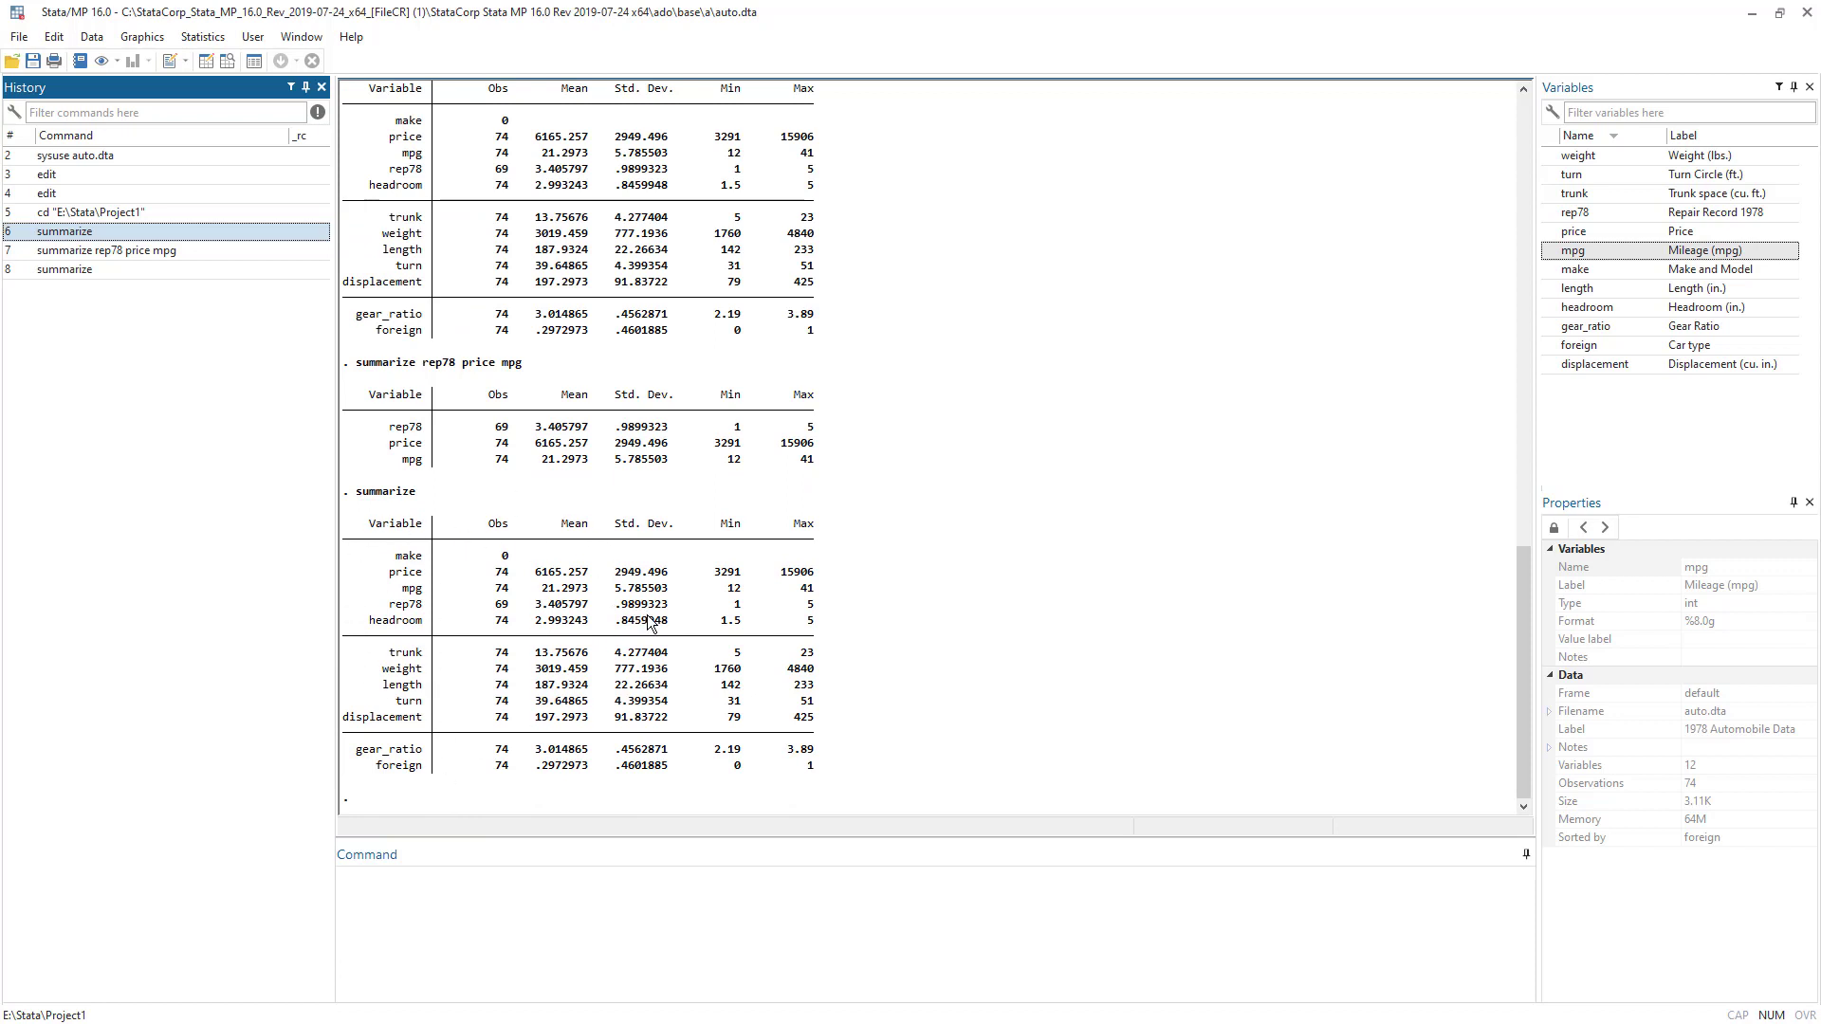
Recall summarize rep78 price mpg into the Command box using Page Up and Page Down.
left_click(463, 906)
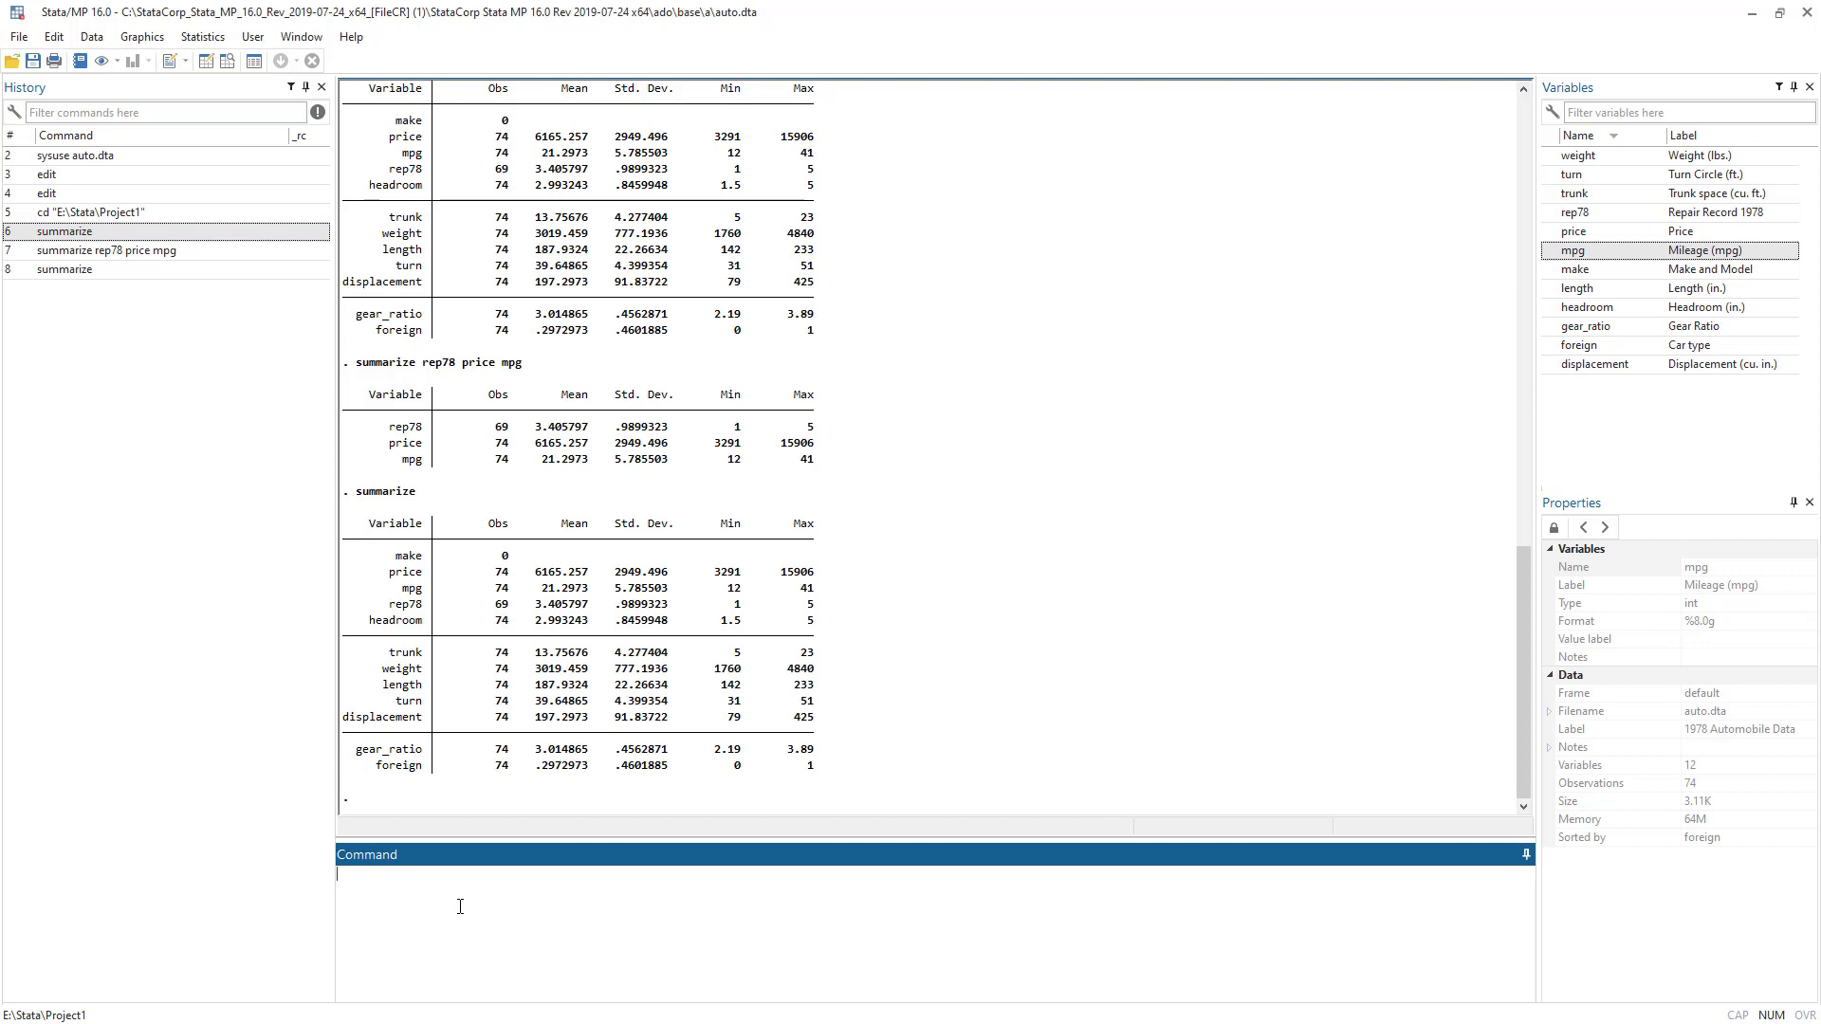
key("Page_Up")
key("Page_Up")
key("Page_Up")
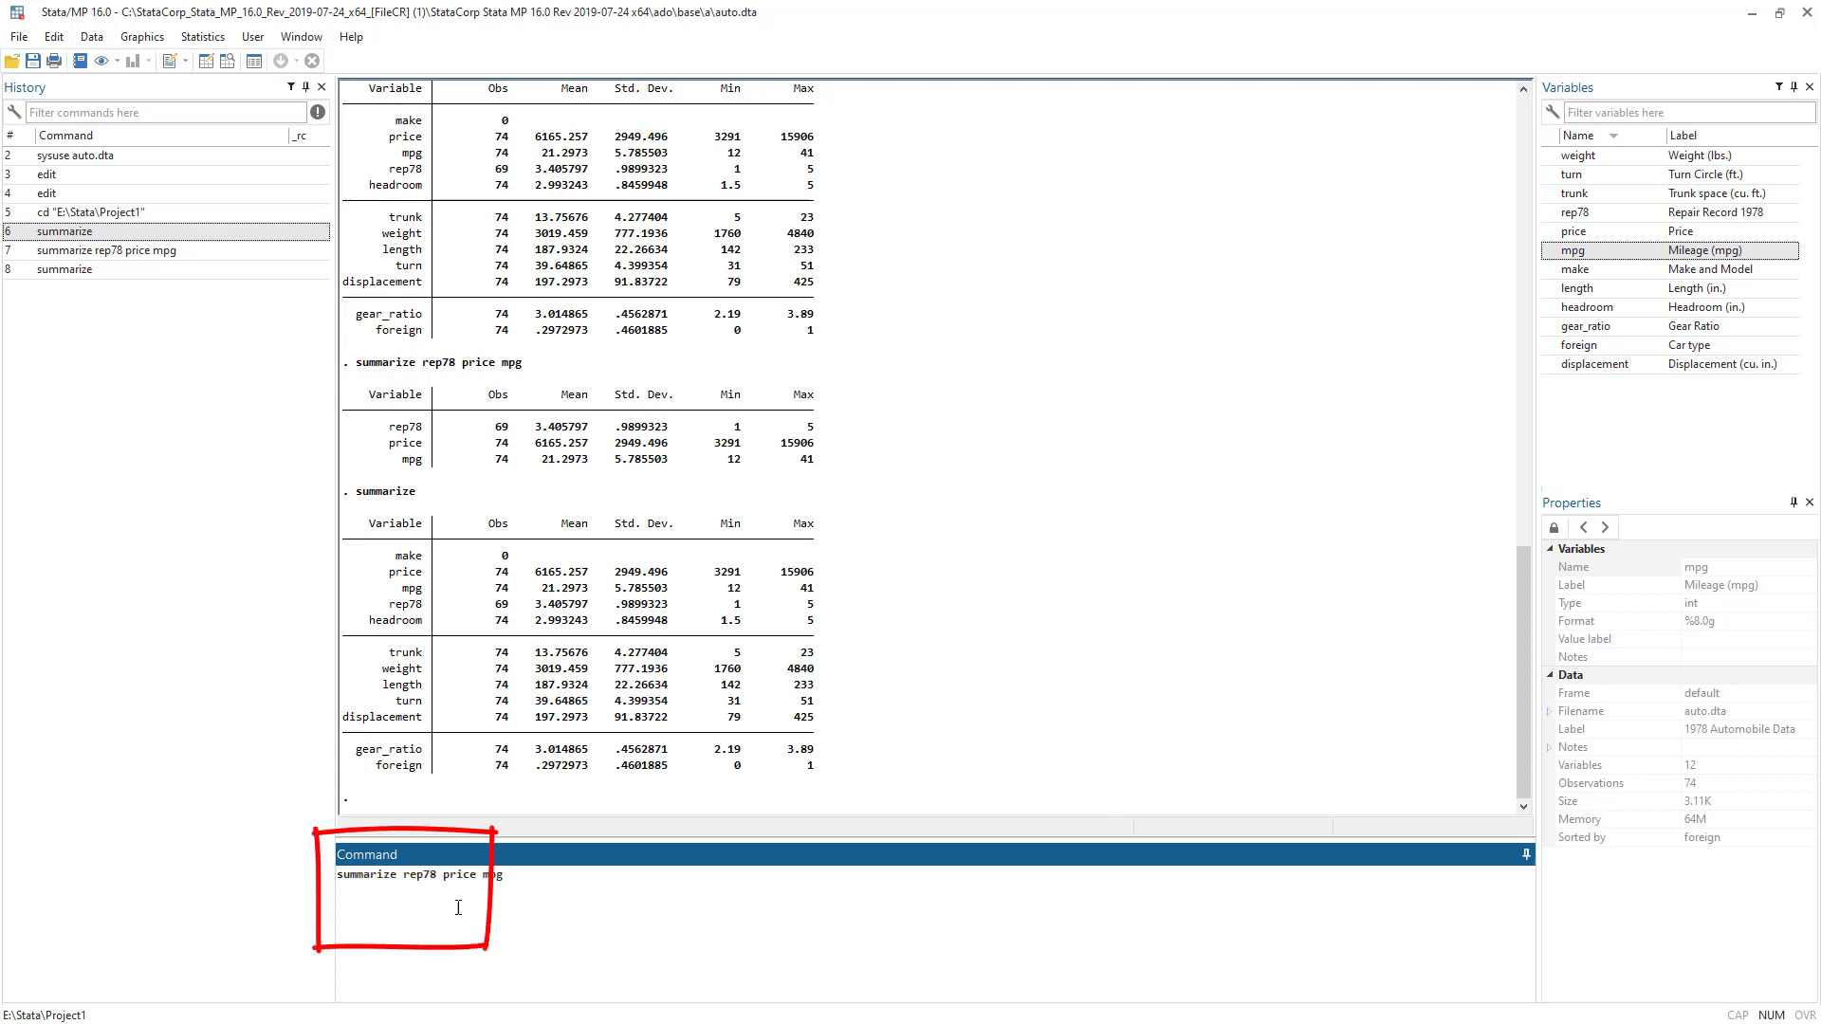
key("Page_Down")
key("Page_Down")
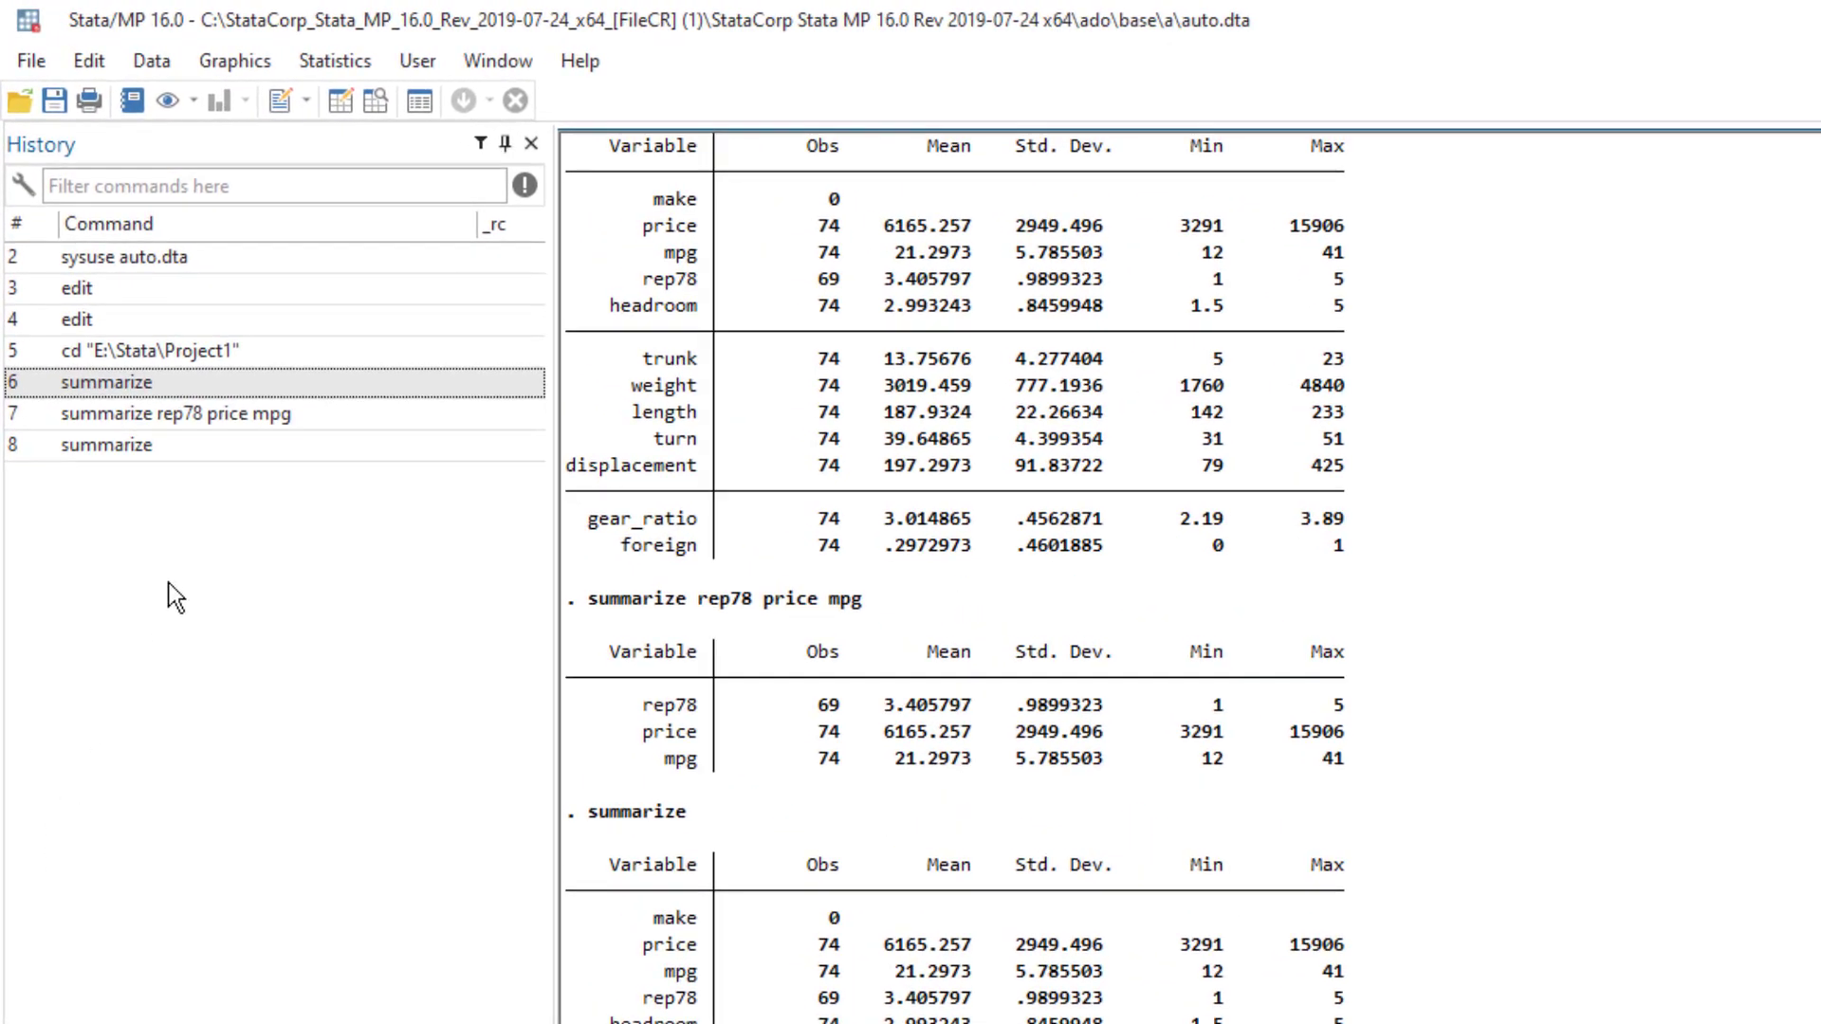
Select the latest summarize and first edit History entries and view their context menu without clearing.
left_click(151, 448, "ctrl")
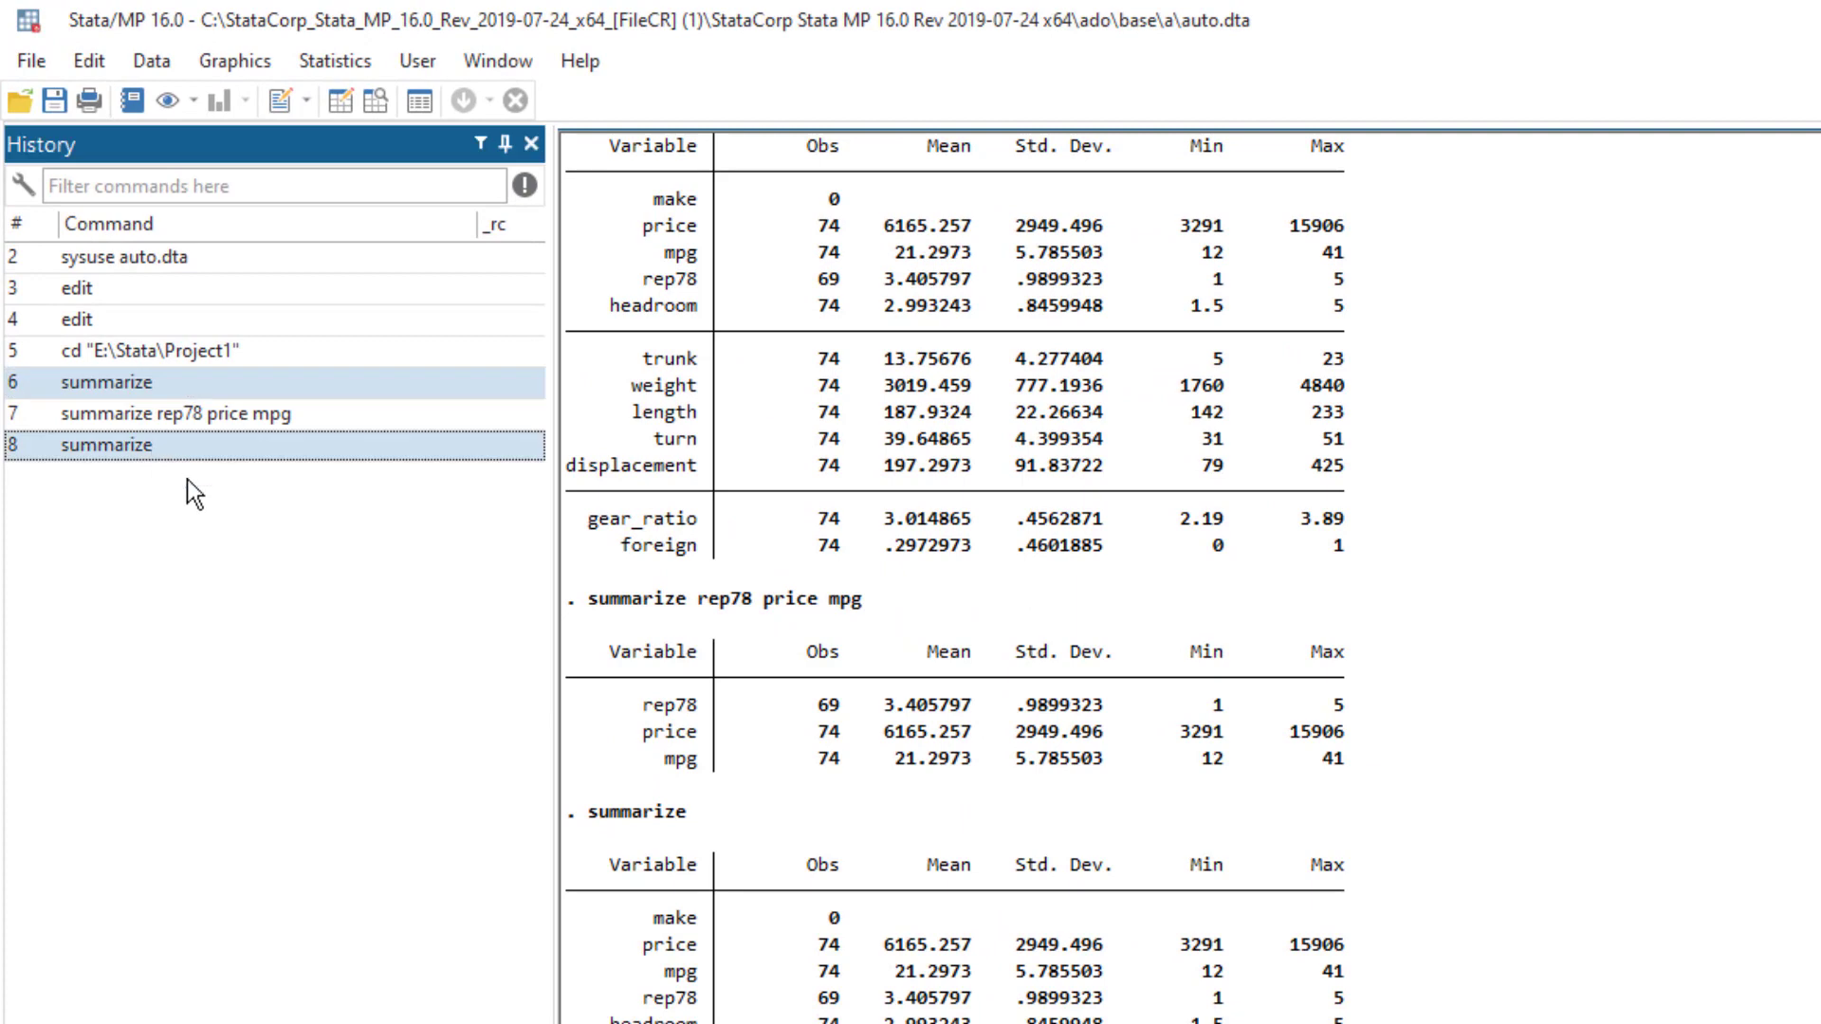
left_click(117, 290, "ctrl")
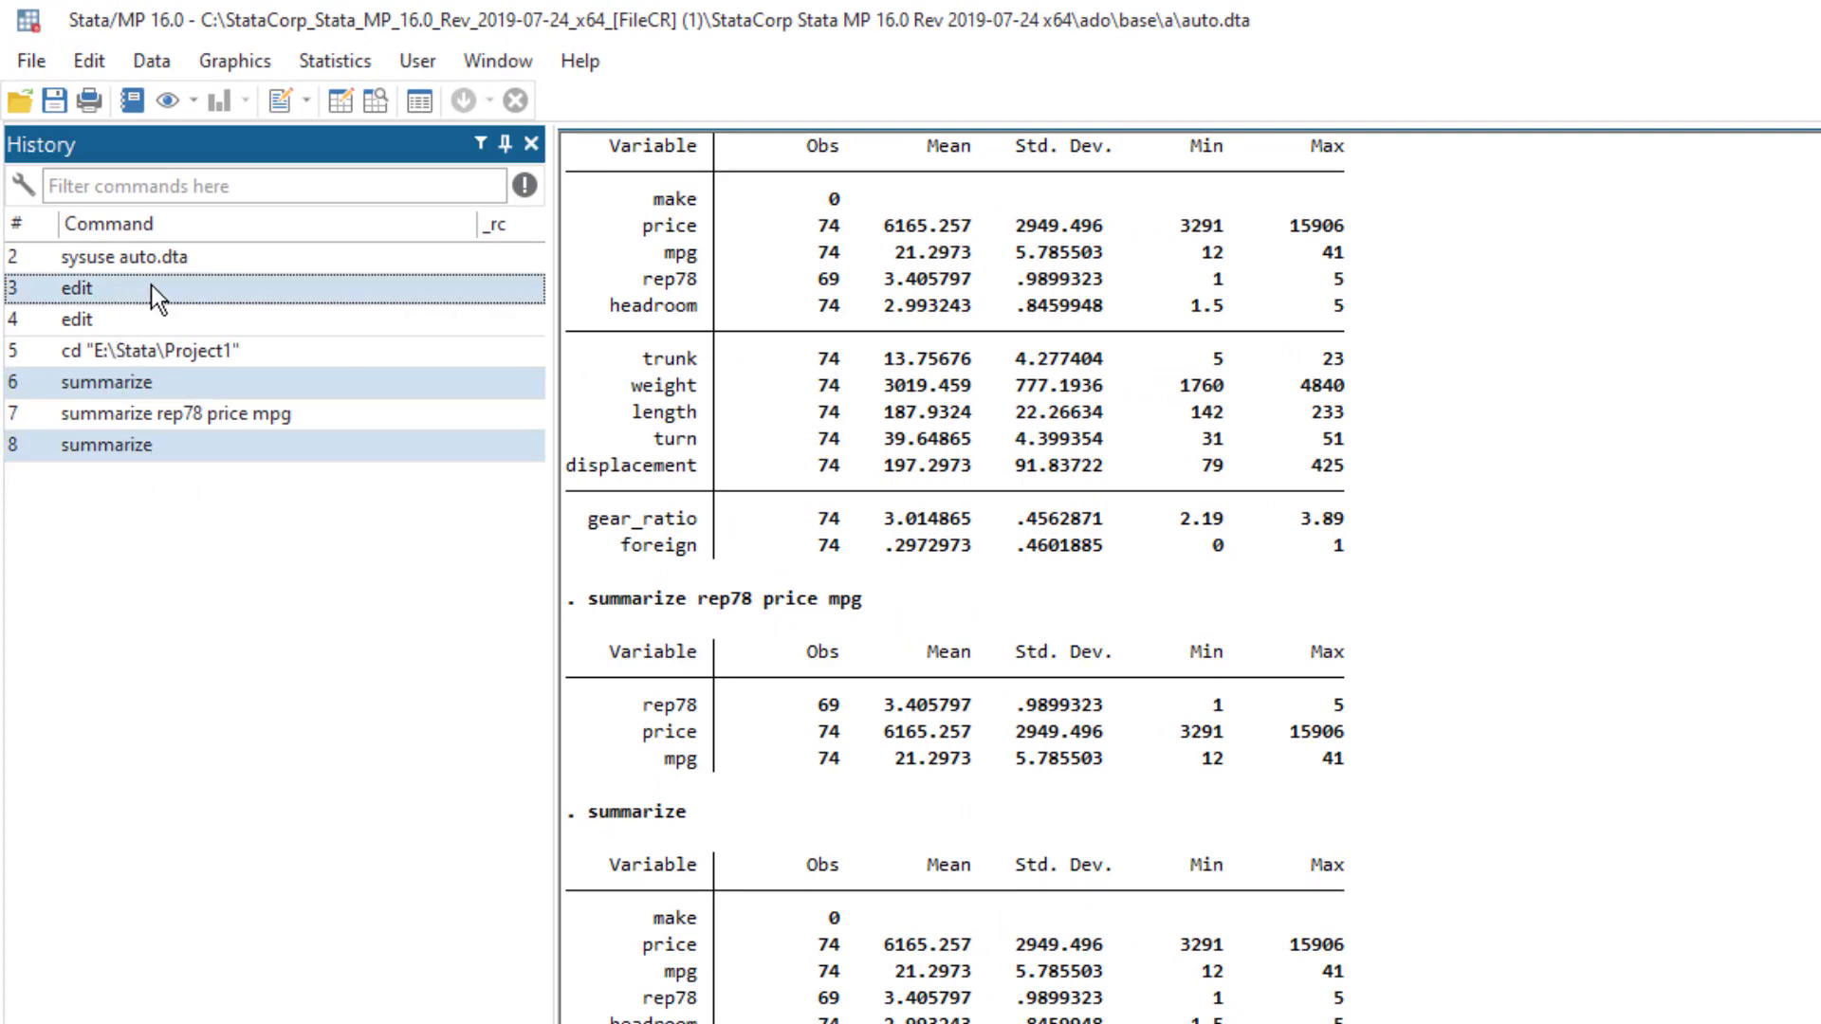
right_click(140, 288)
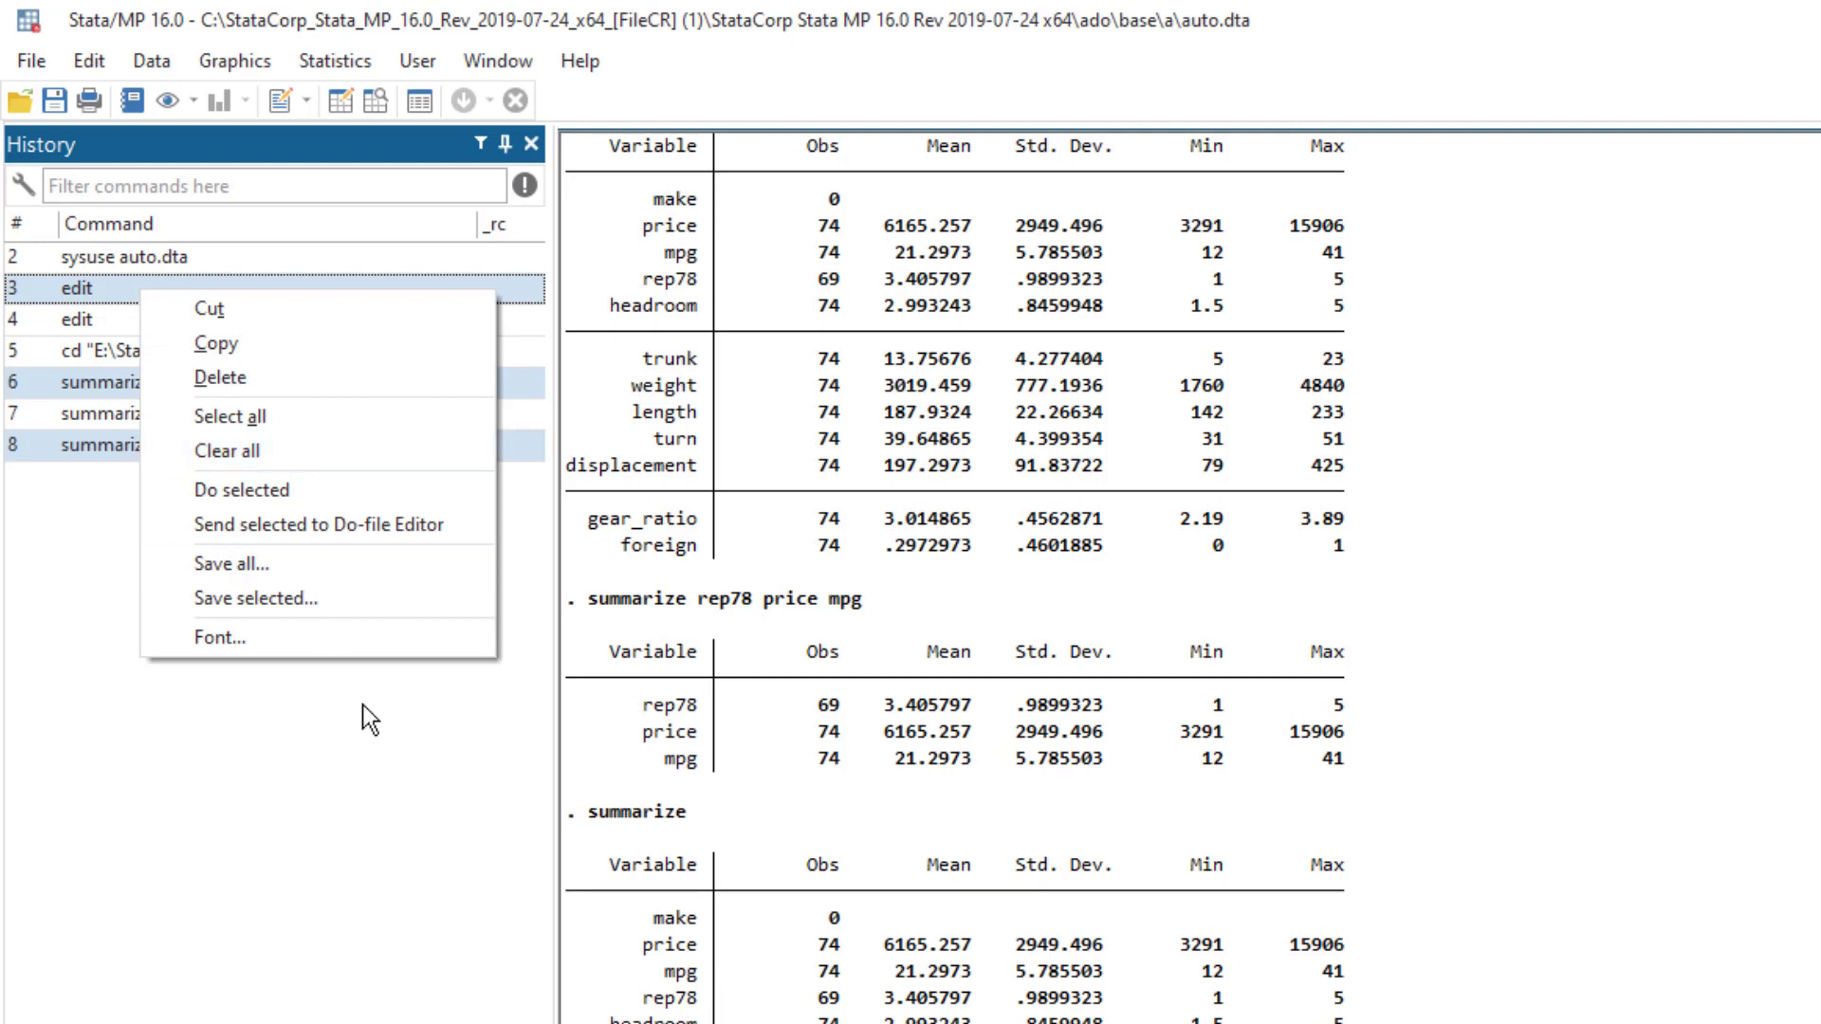
left_click(427, 991)
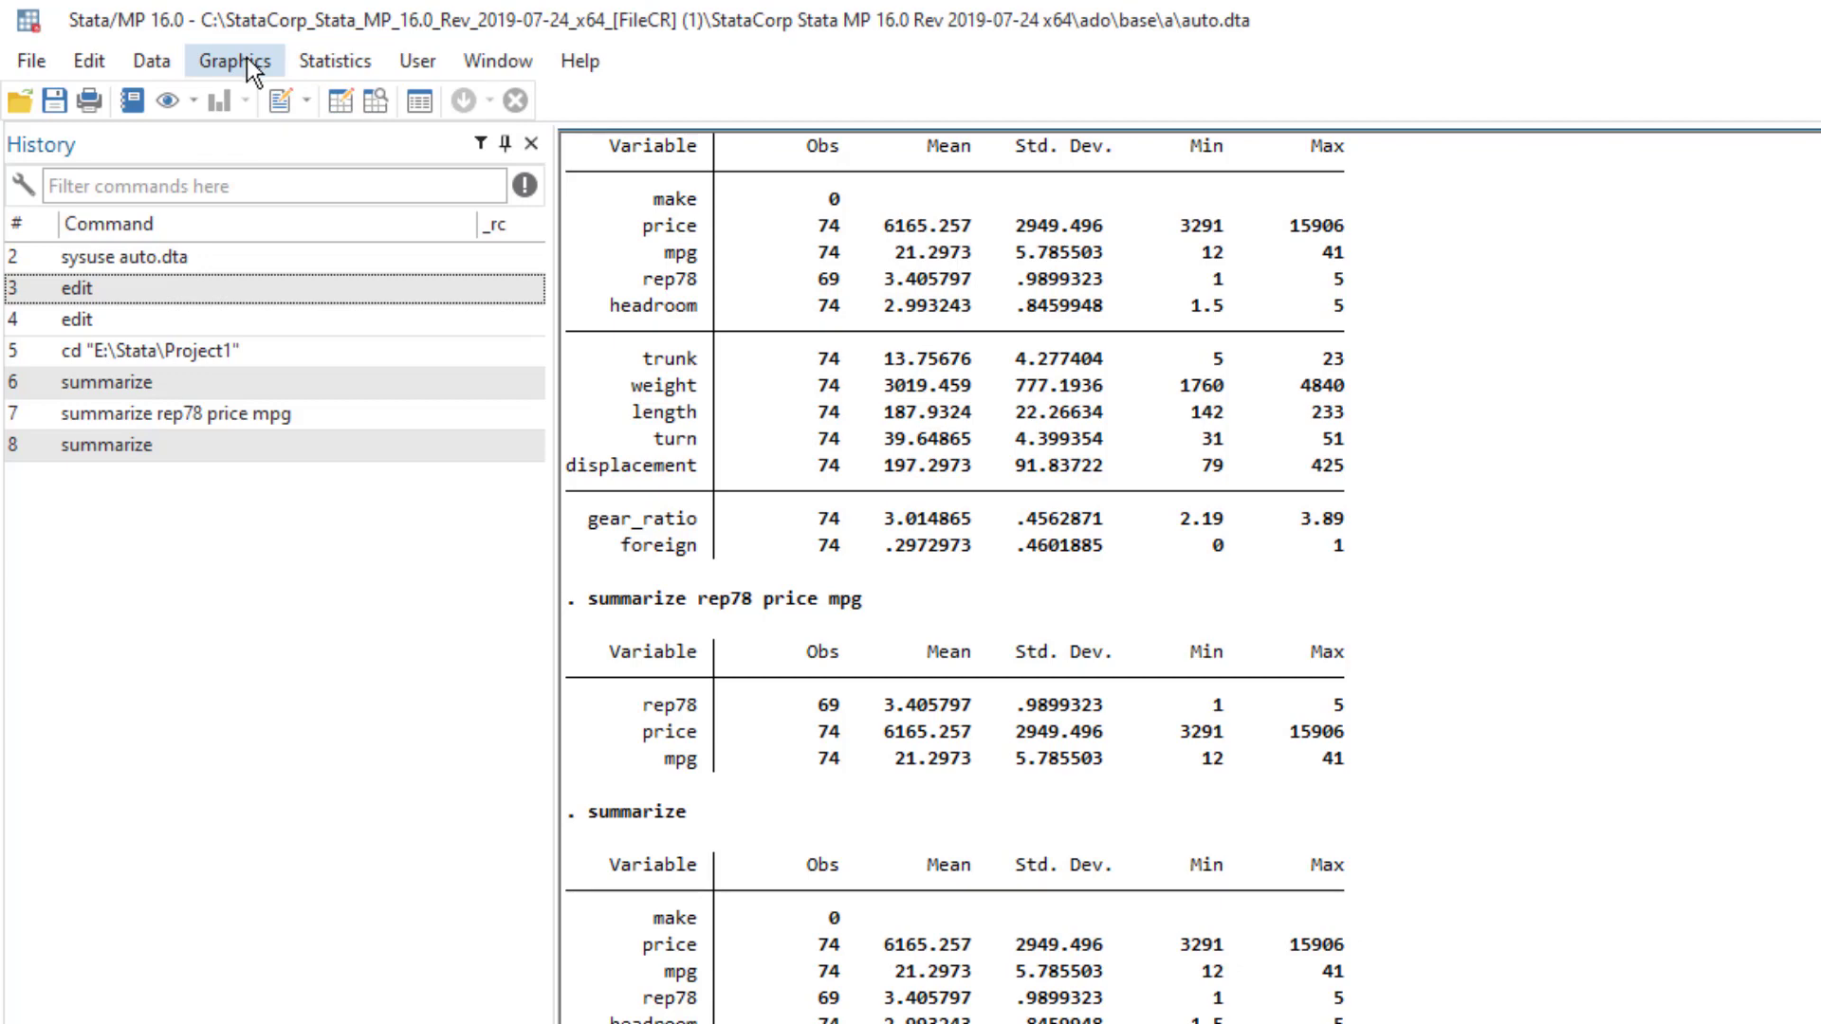
Open Statistics > Summaries, tables, and tests > Summary and descriptive statistics > Summary statistics.
left_click(151, 65)
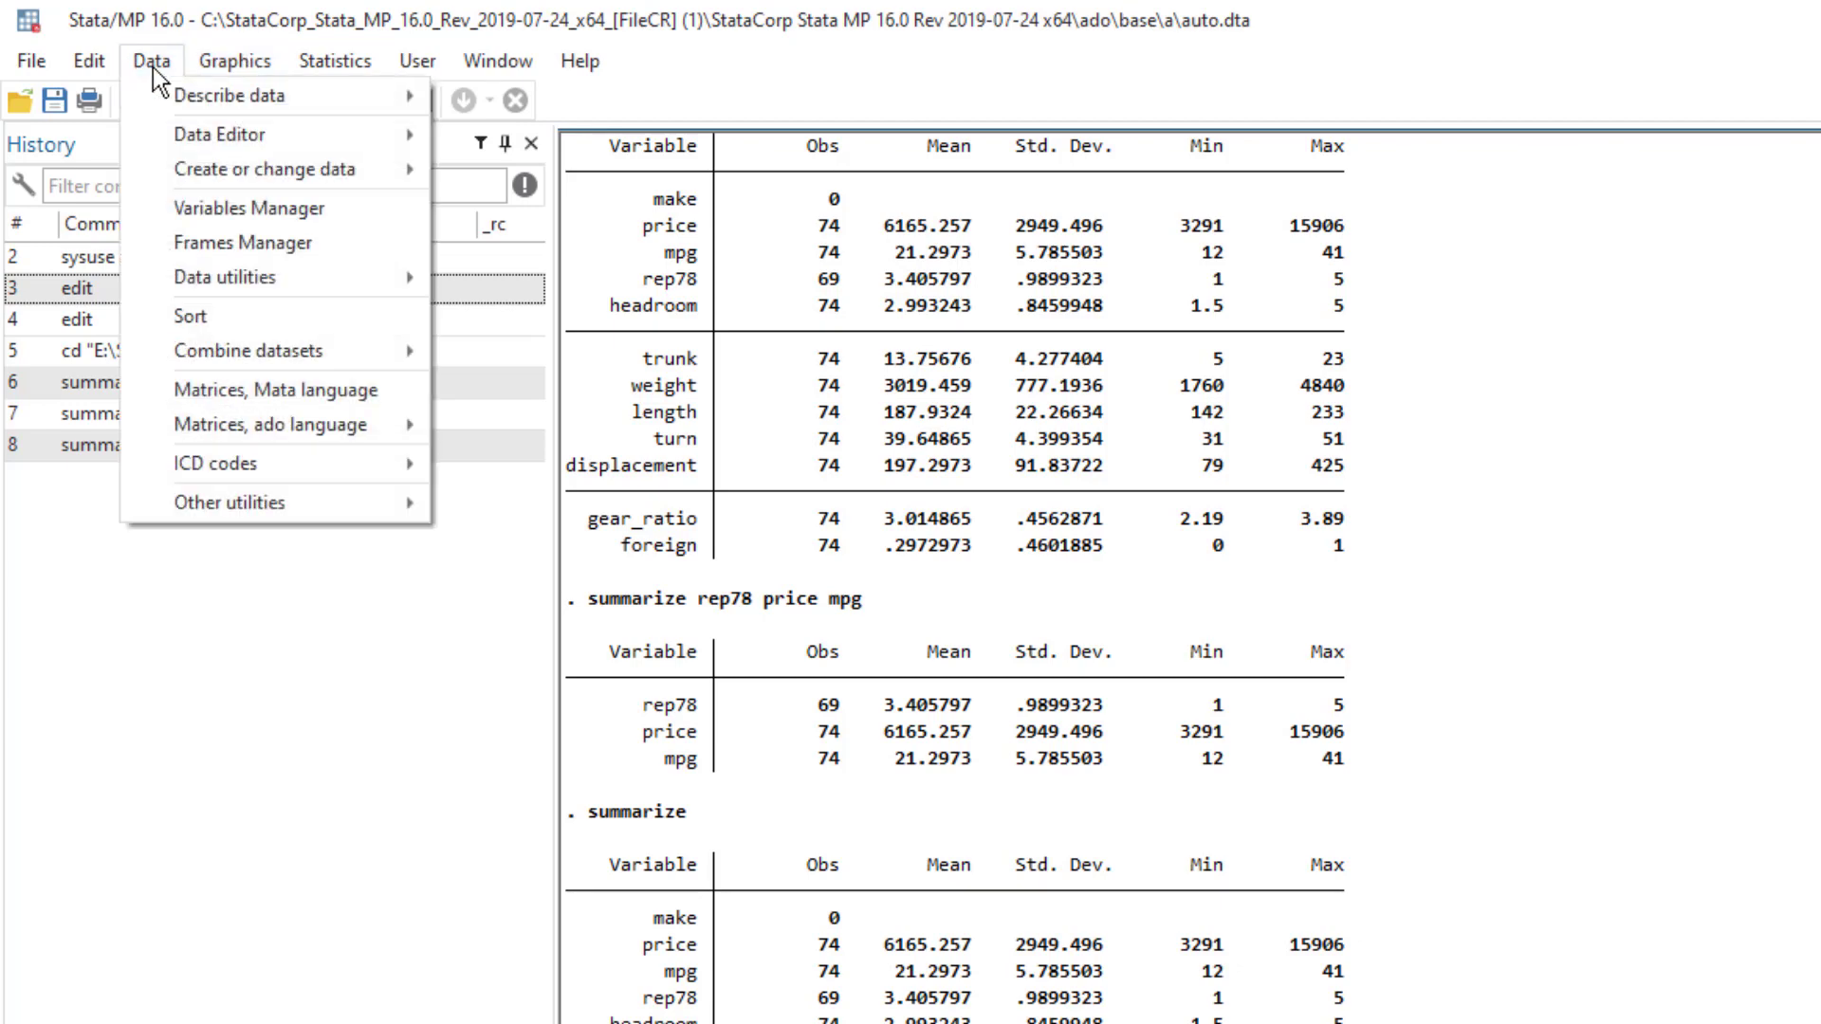
mouse_move(162, 171)
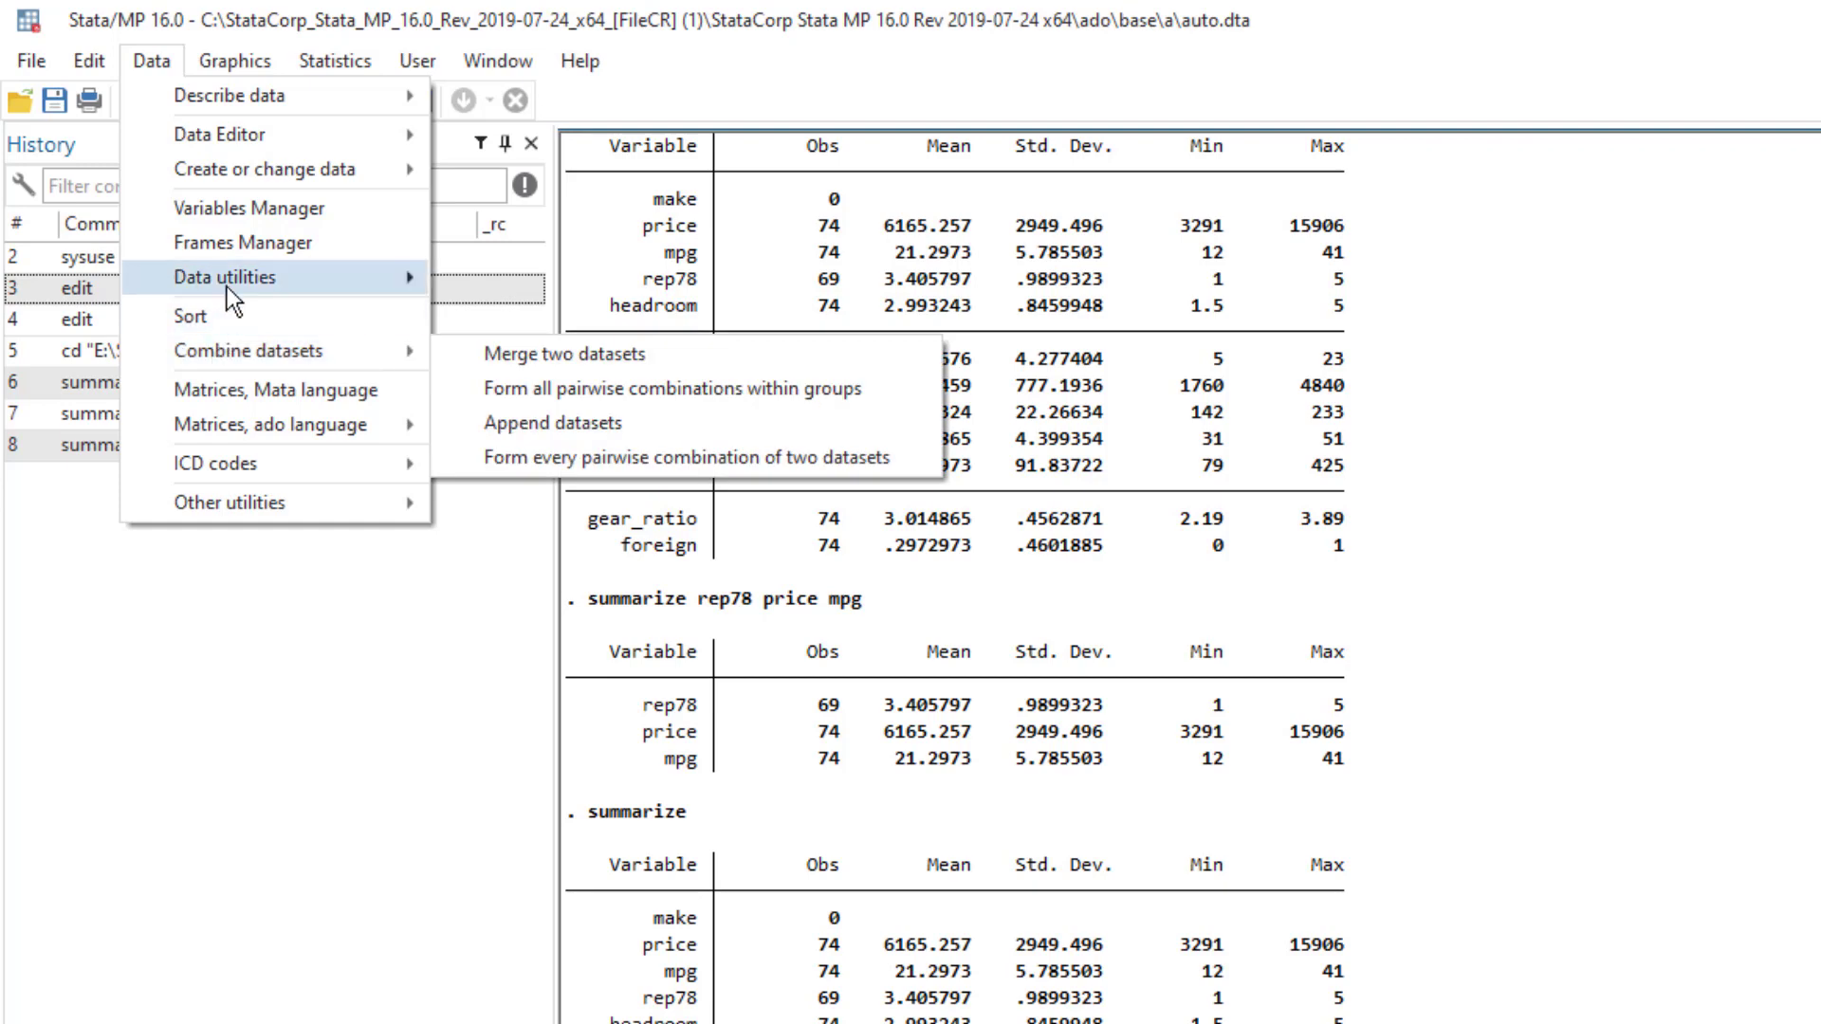
mouse_move(220, 68)
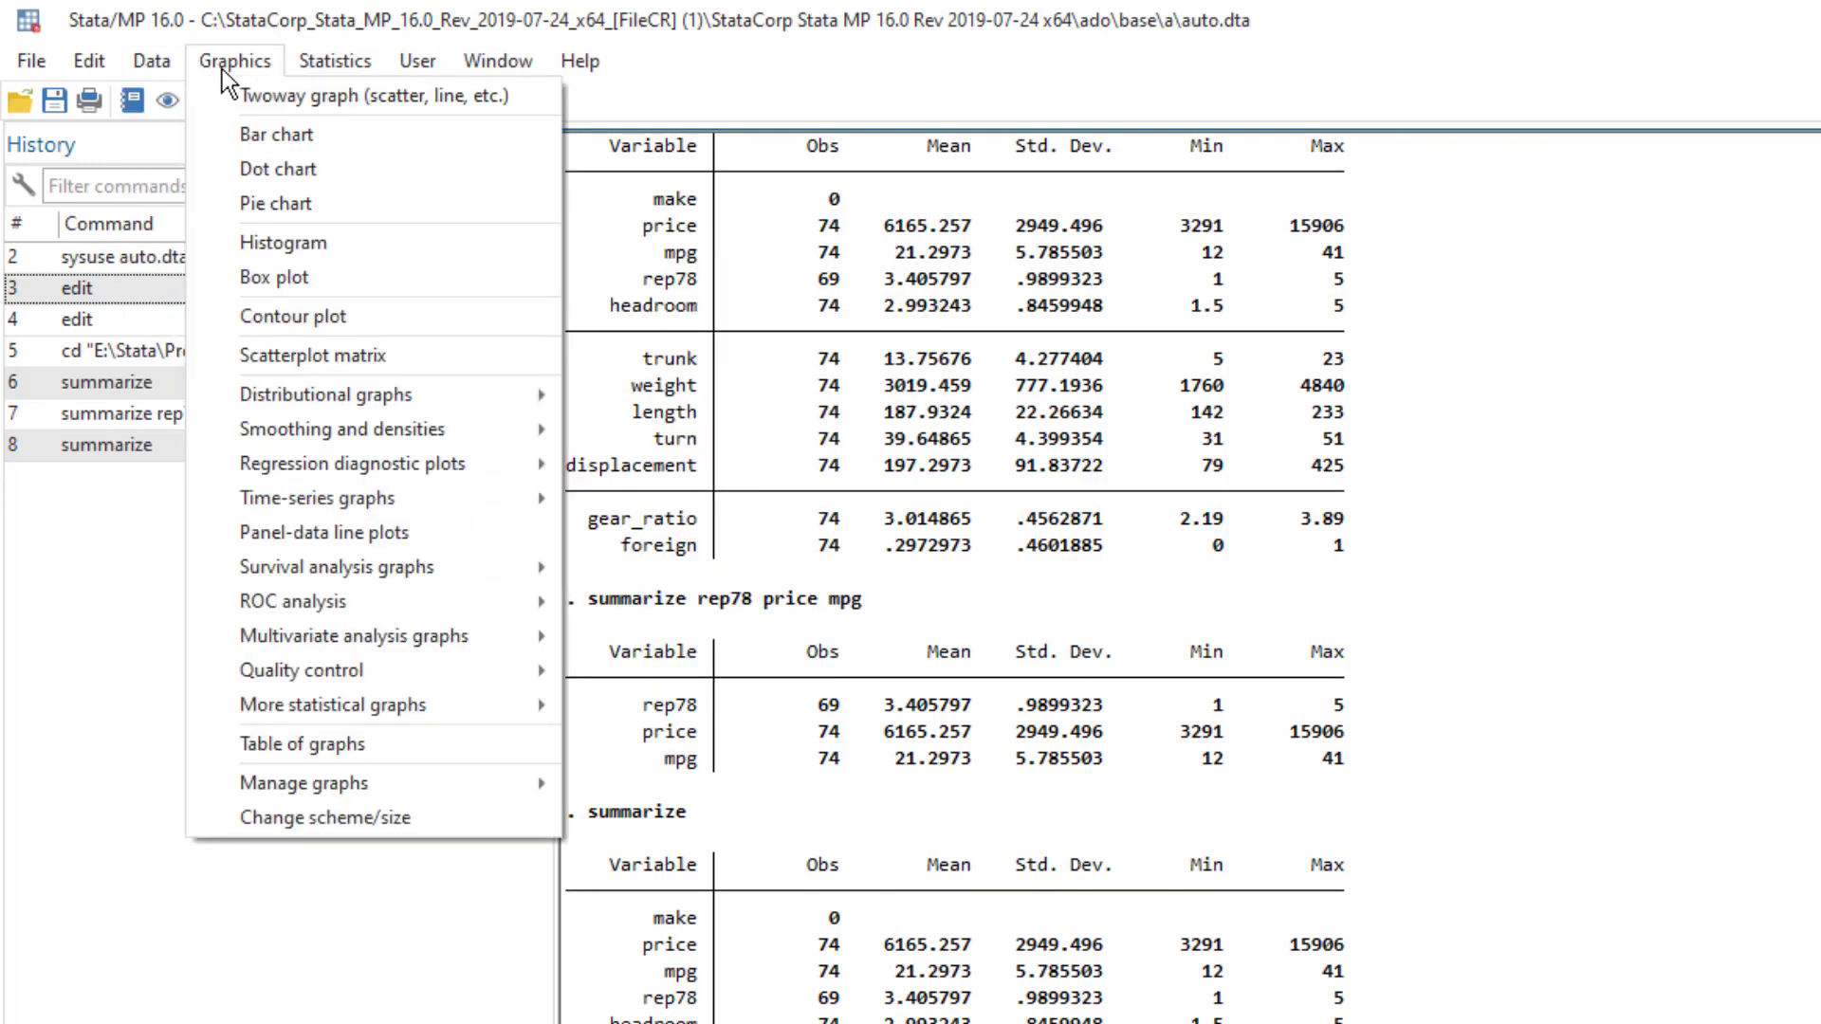
mouse_move(304, 65)
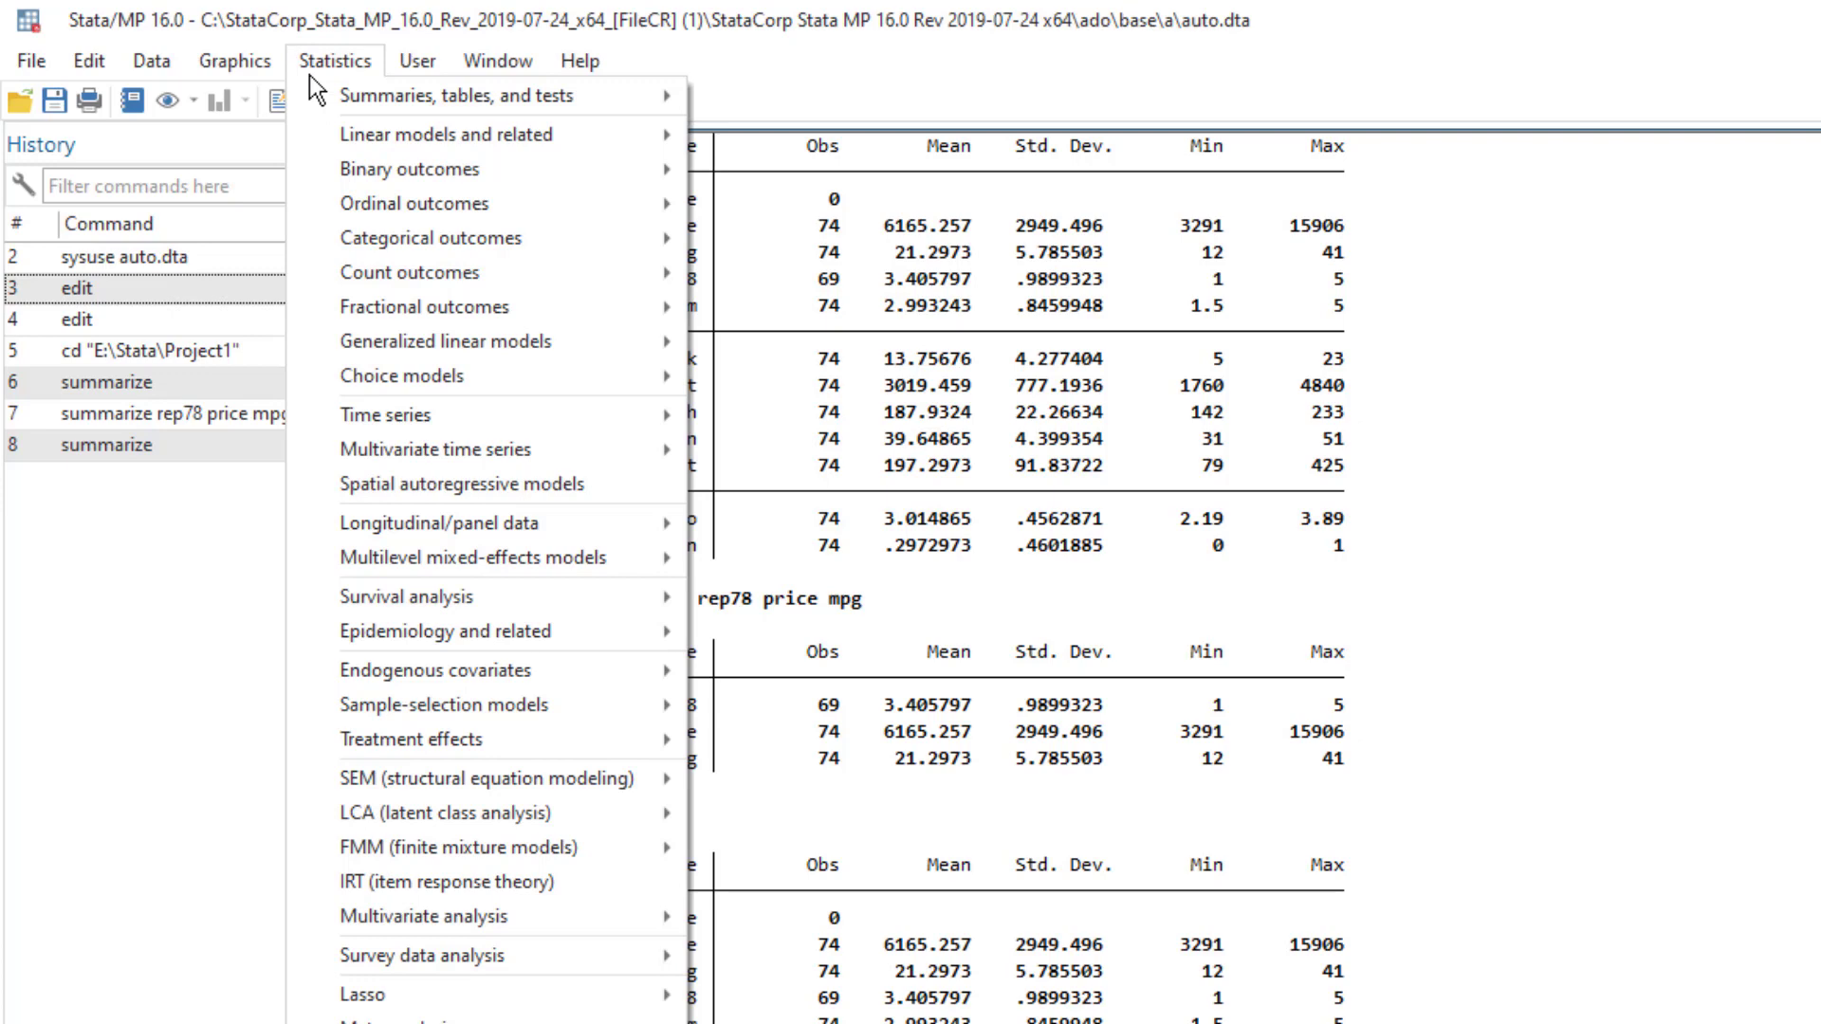
mouse_move(328, 94)
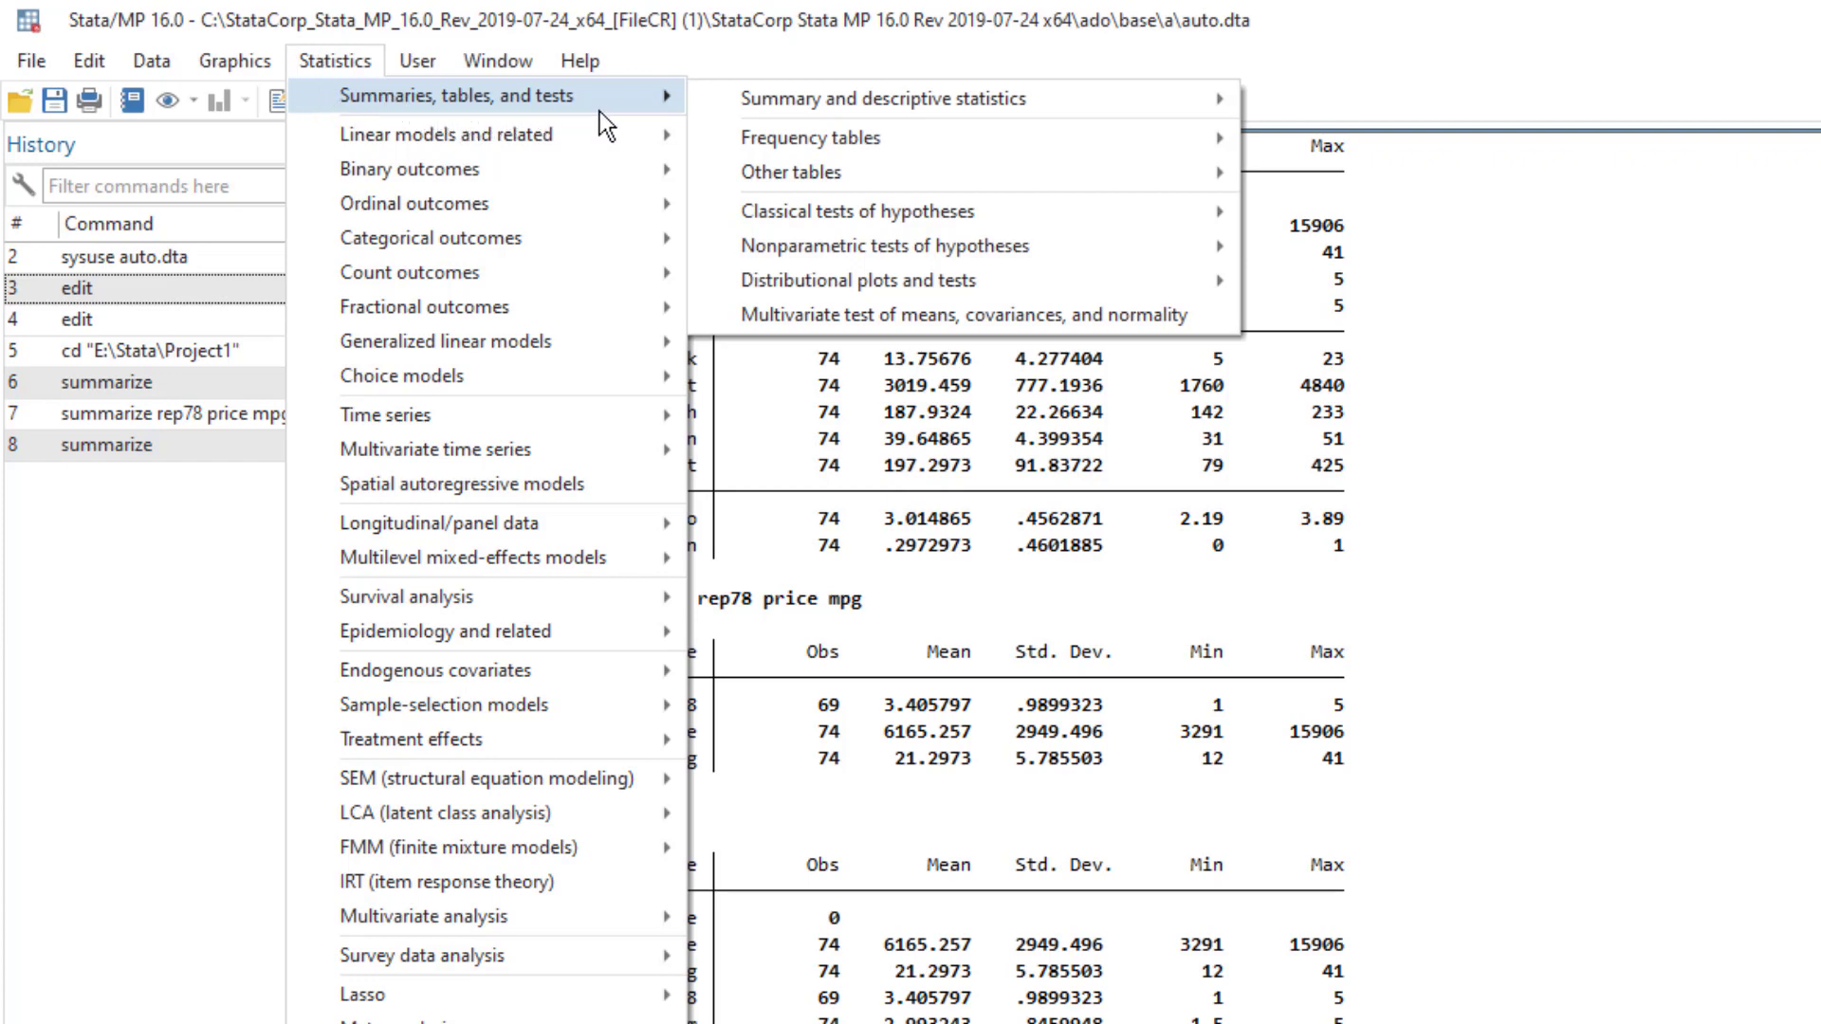
mouse_move(1131, 87)
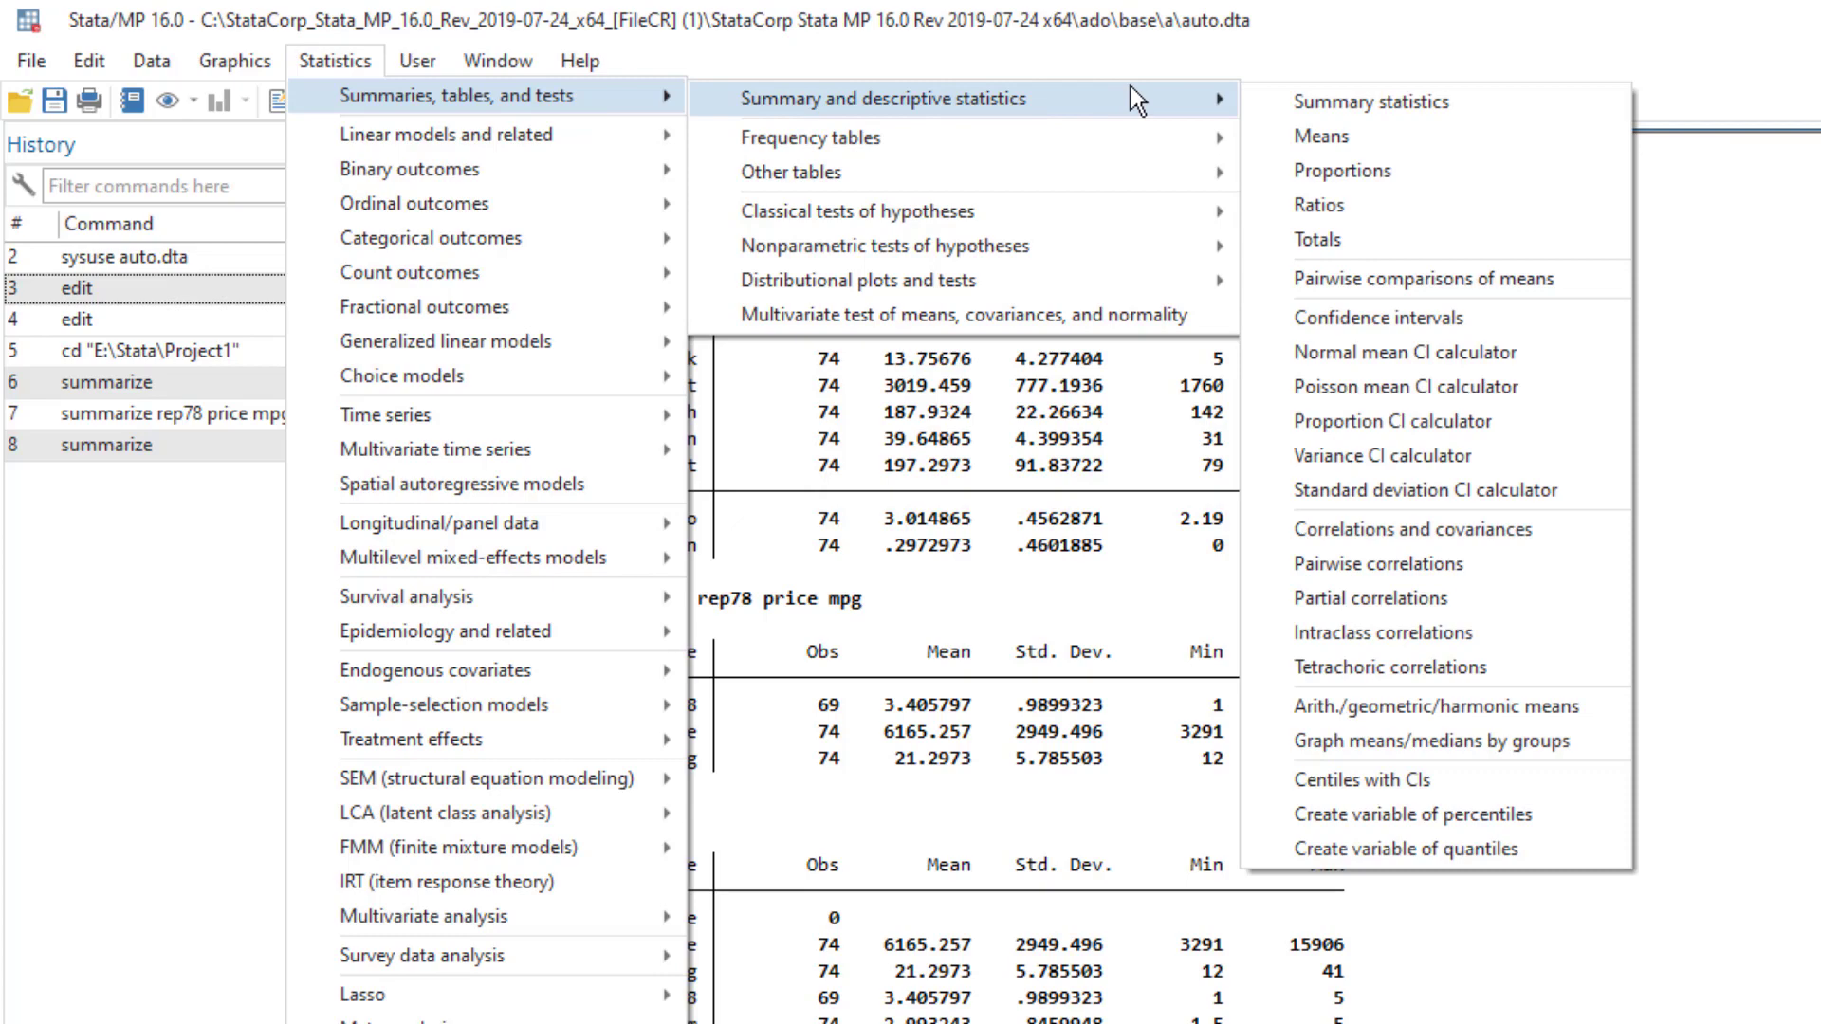
left_click(1489, 106)
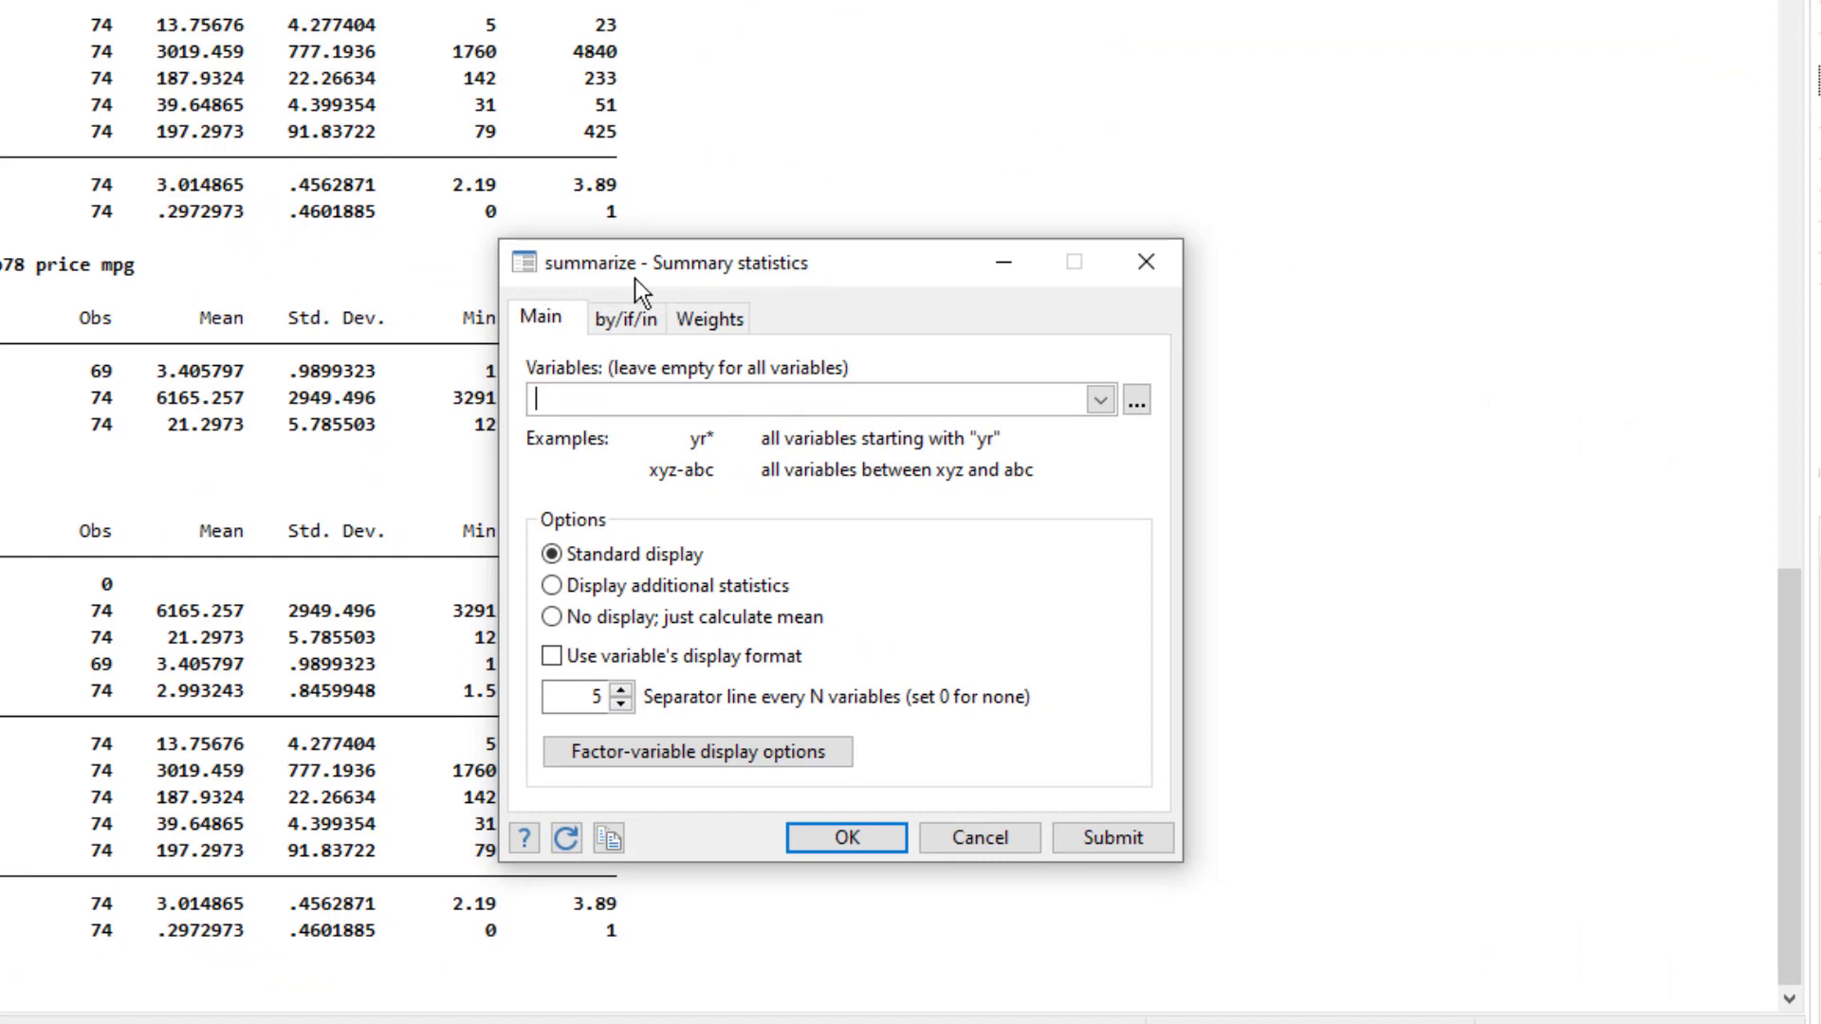
Add mpg, rep78 and headroom to the summarize variable list and move the dialog right.
left_click(1101, 400)
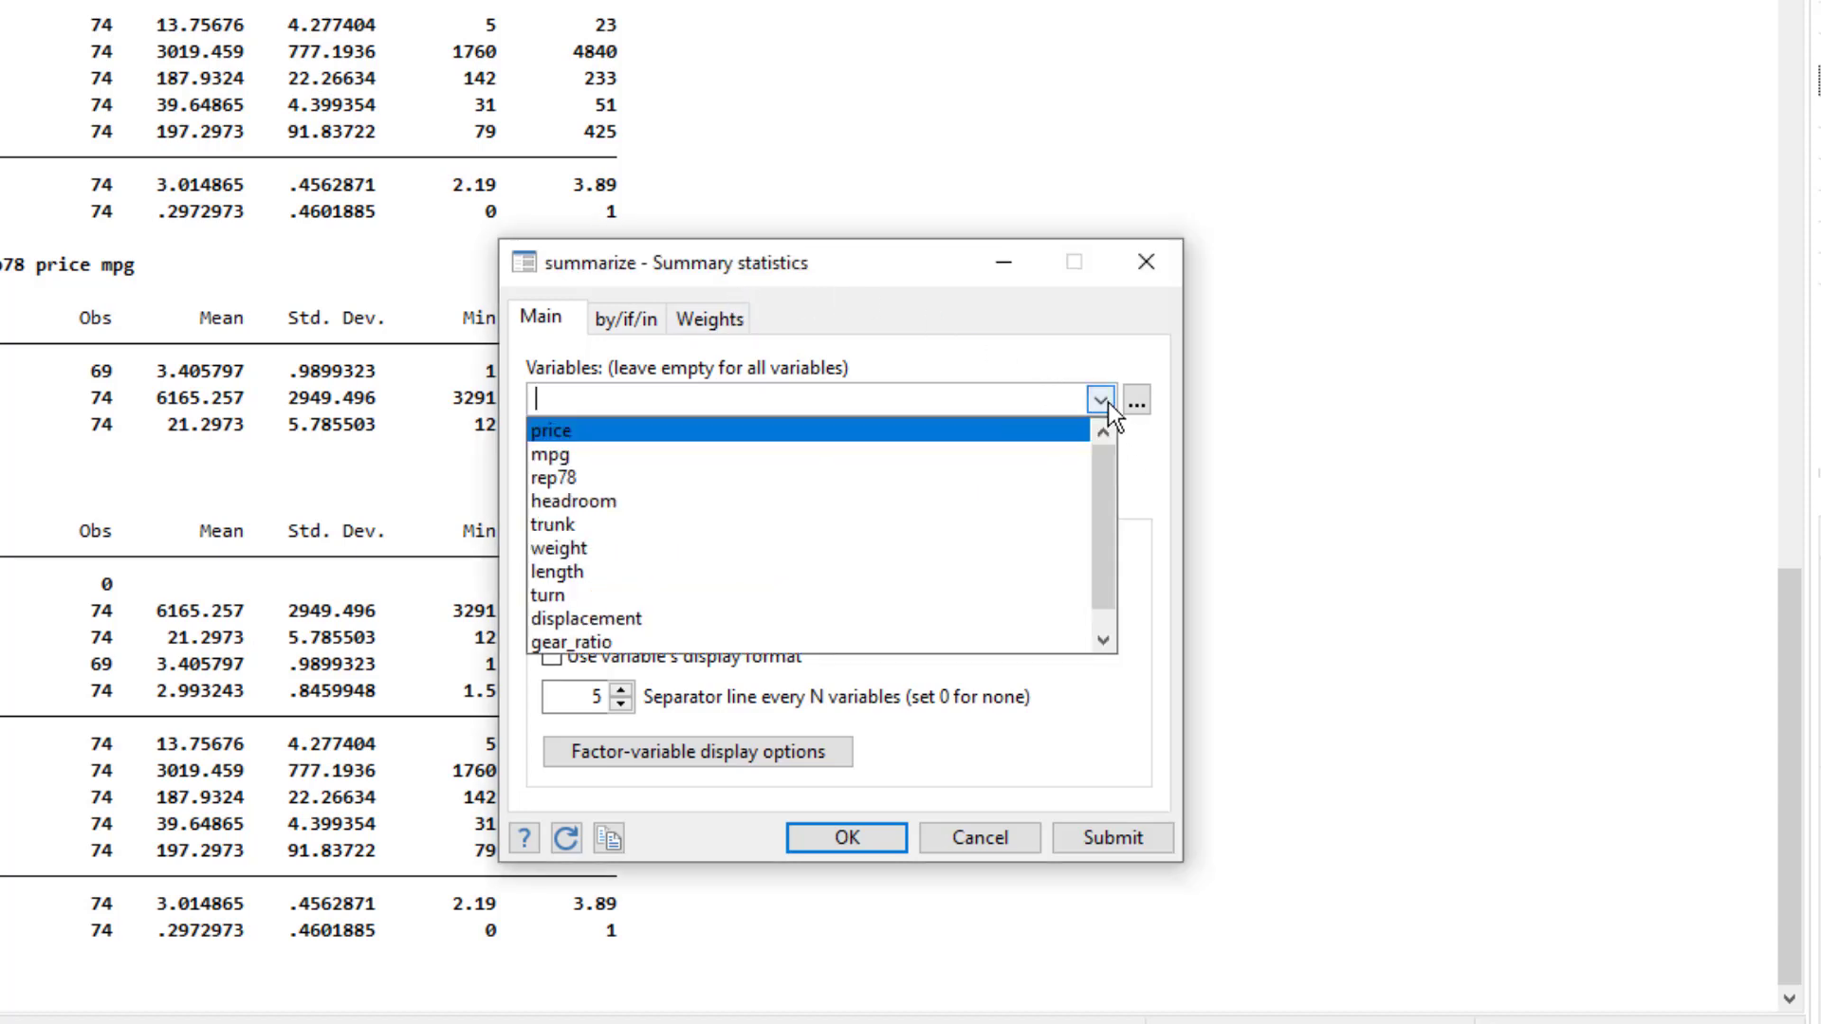
left_click(639, 479)
left_click(639, 499)
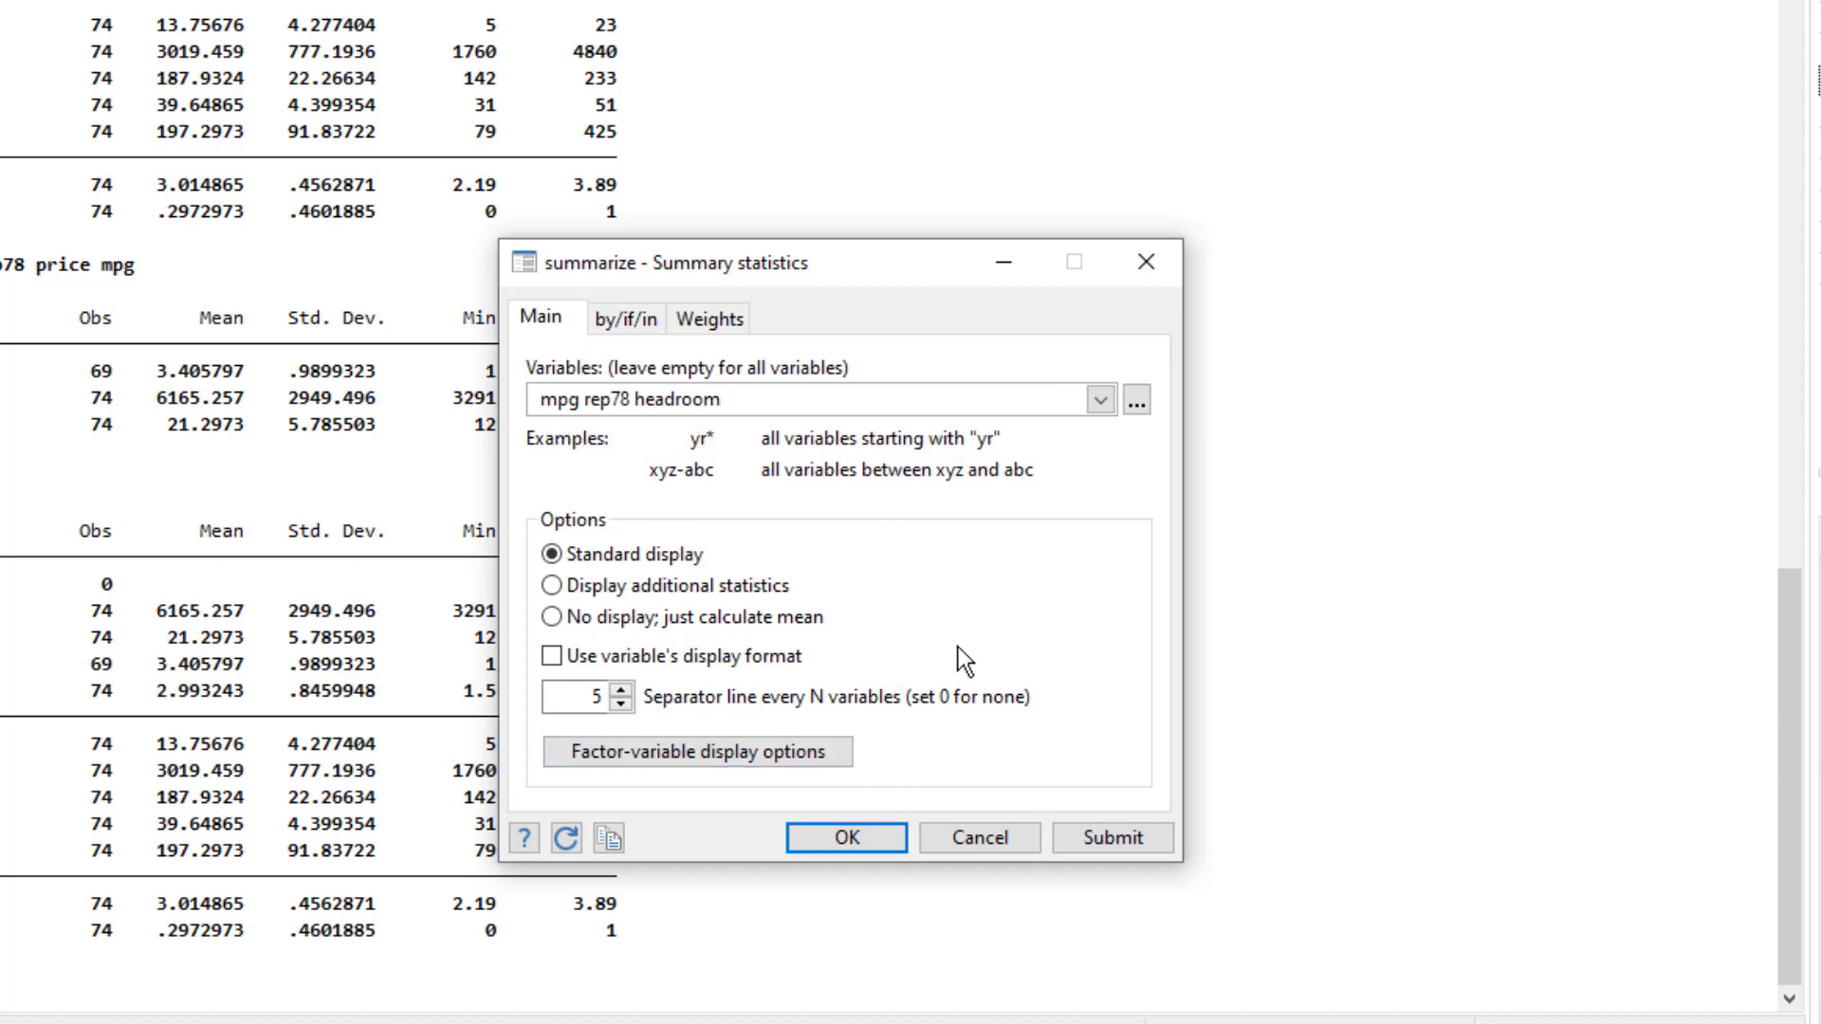
left_click_drag(893, 274, 1180, 240)
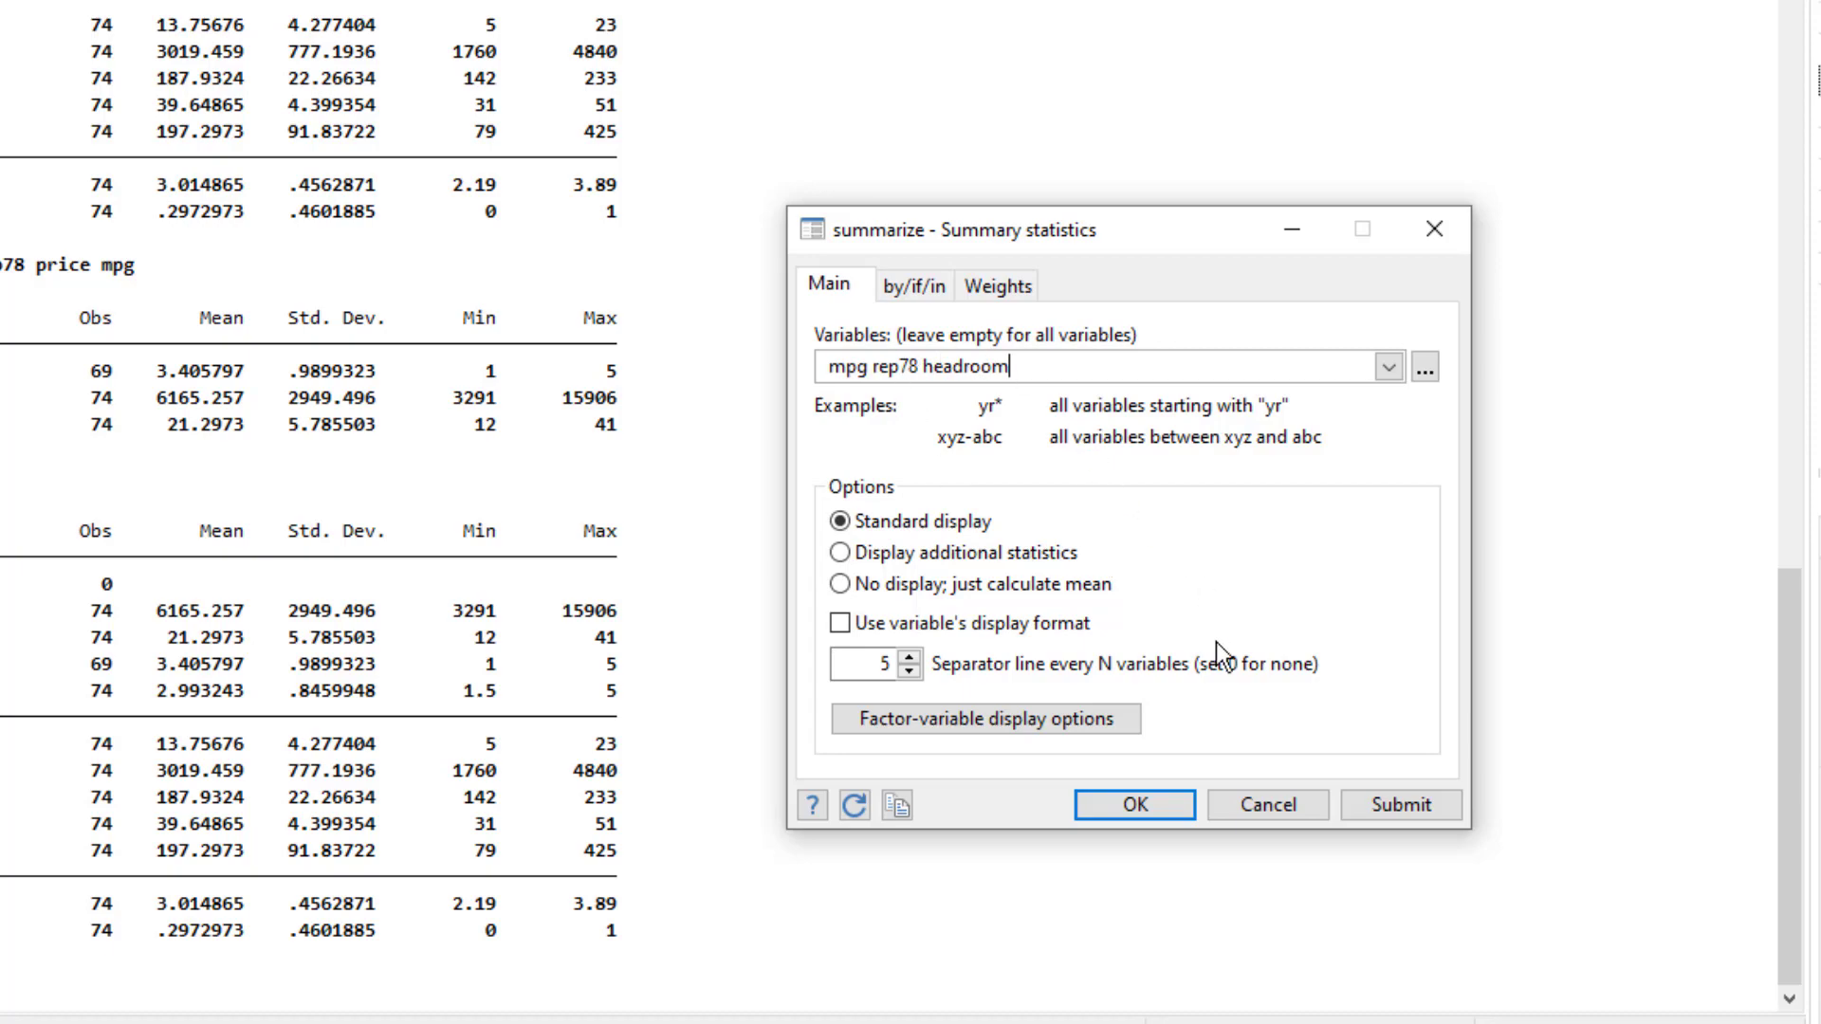
Summarize mpg, rep78 and headroom, then rerun with length, turn and displacement added.
left_click(1367, 806)
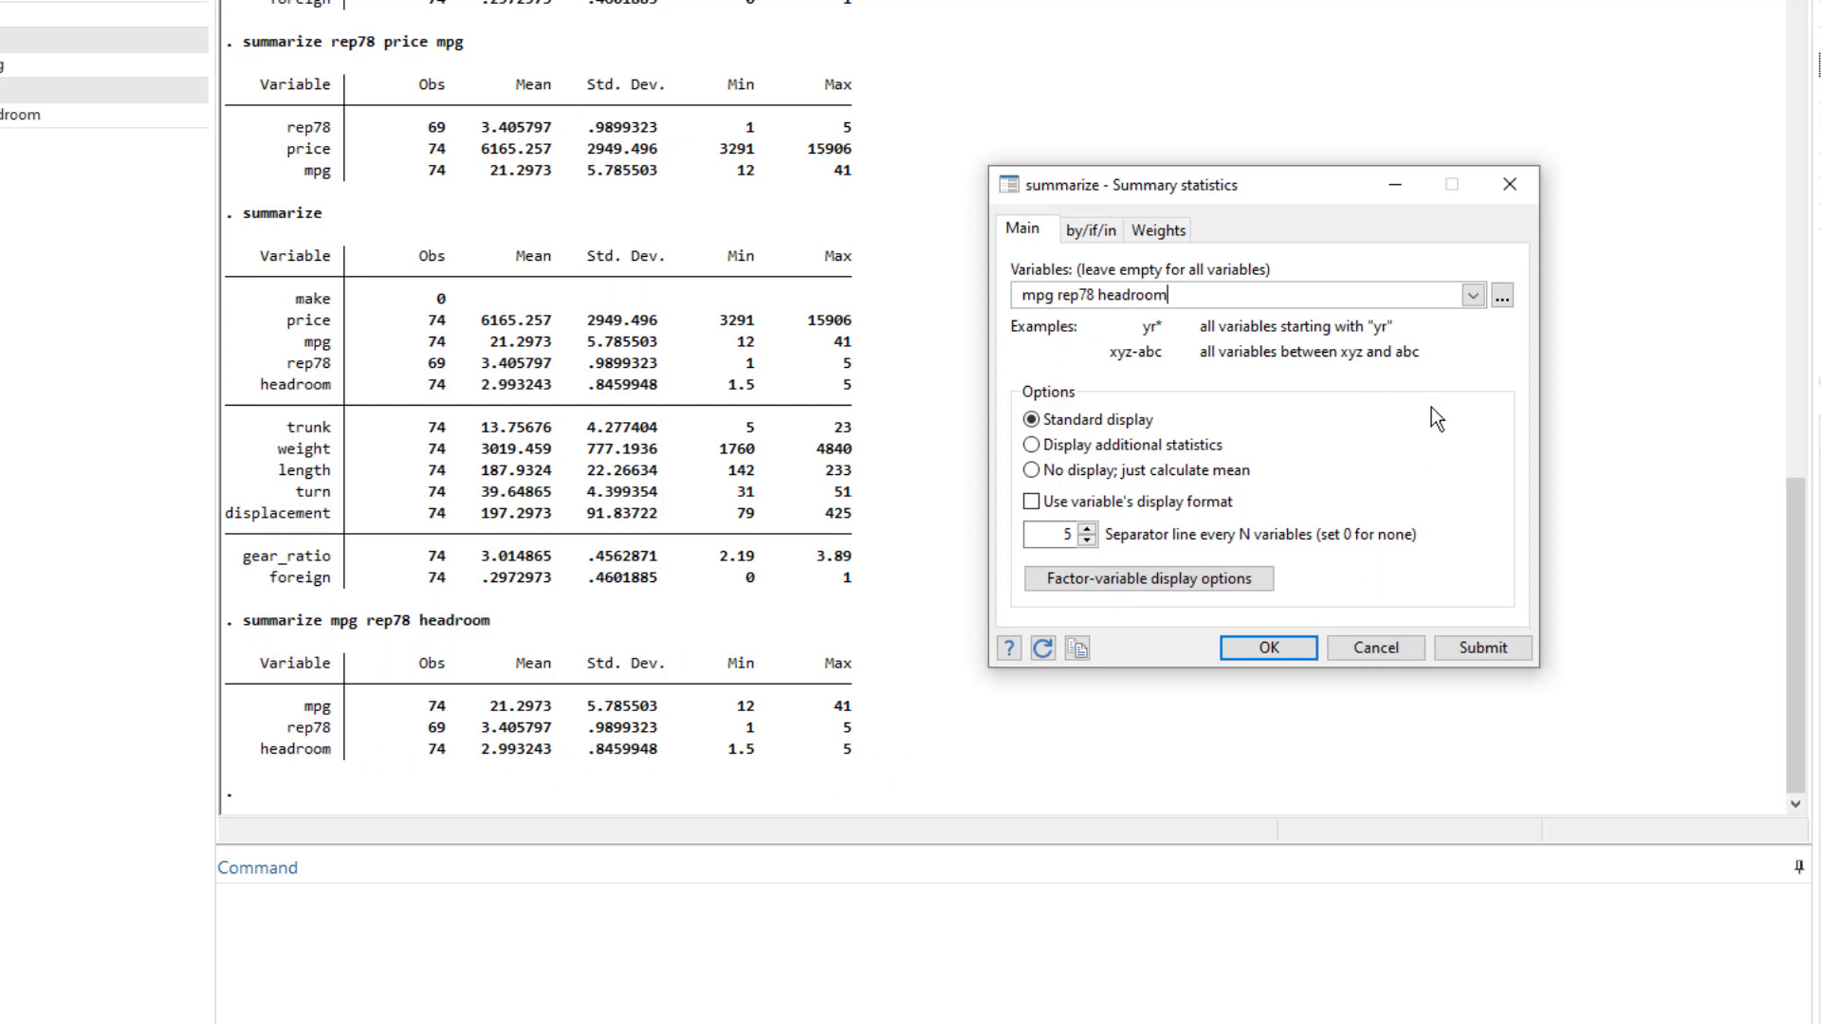
left_click(1474, 295)
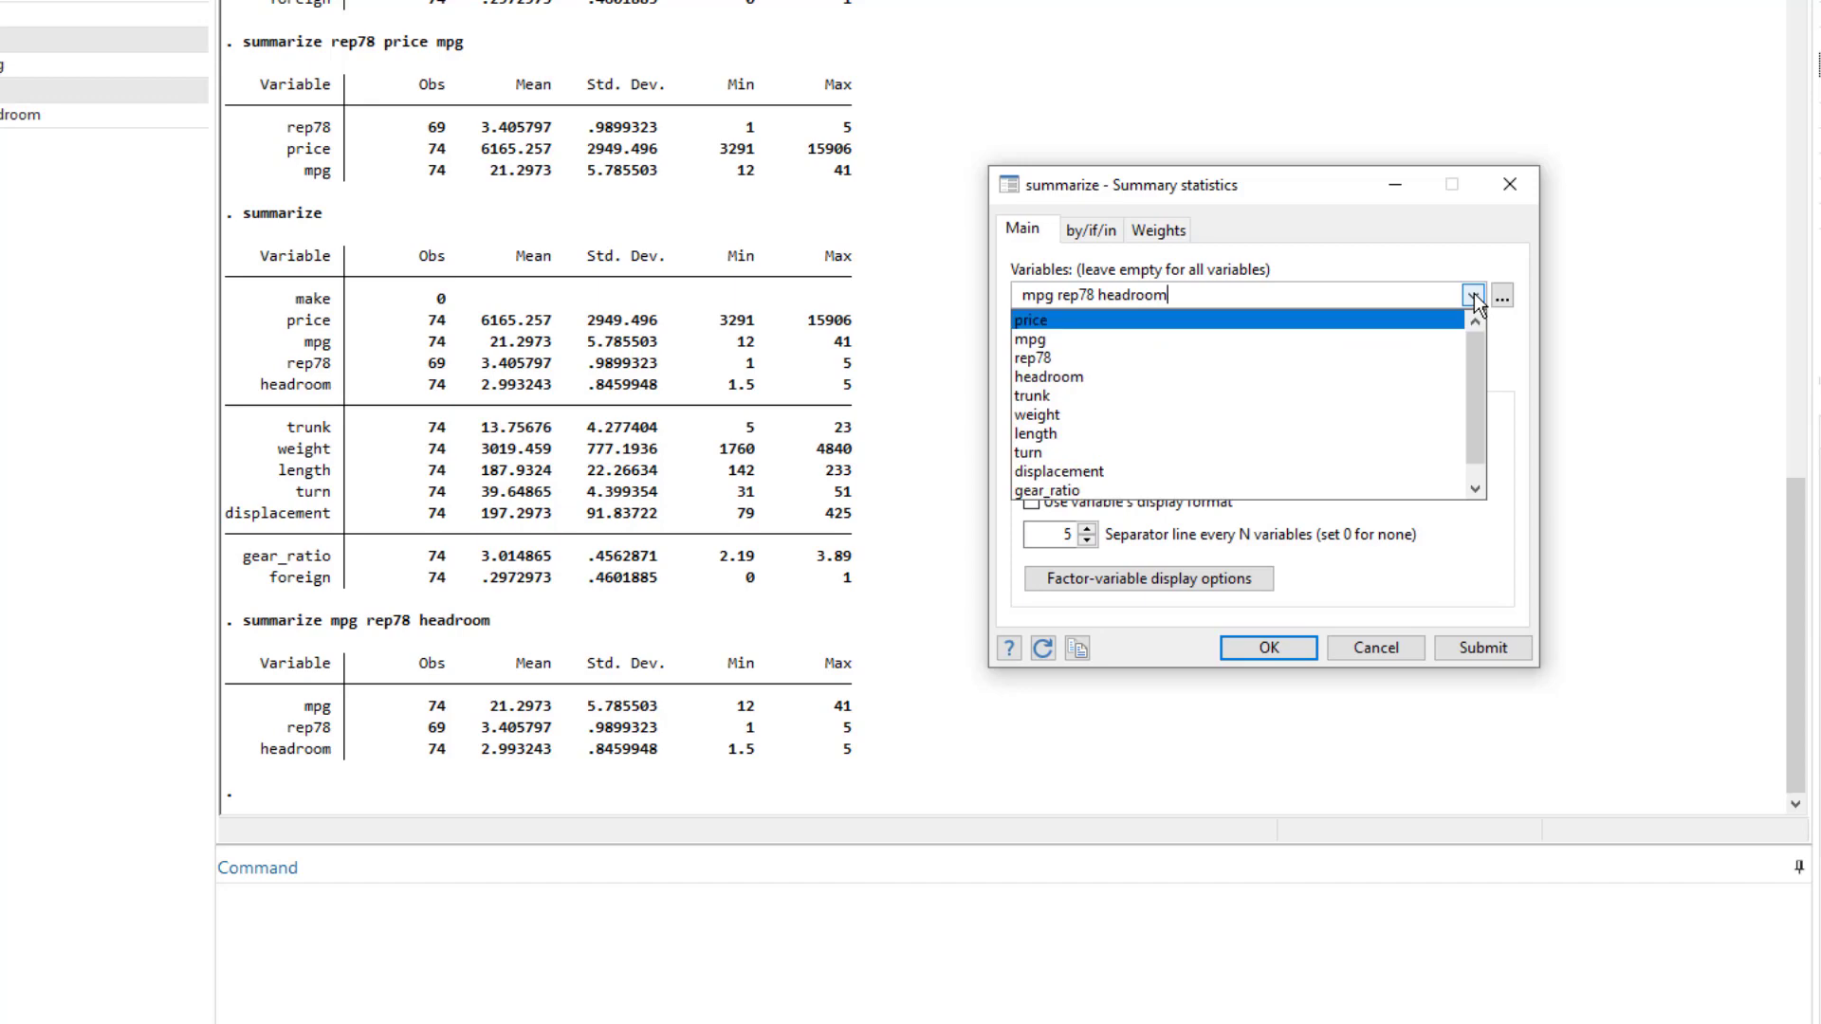
left_click(1224, 431)
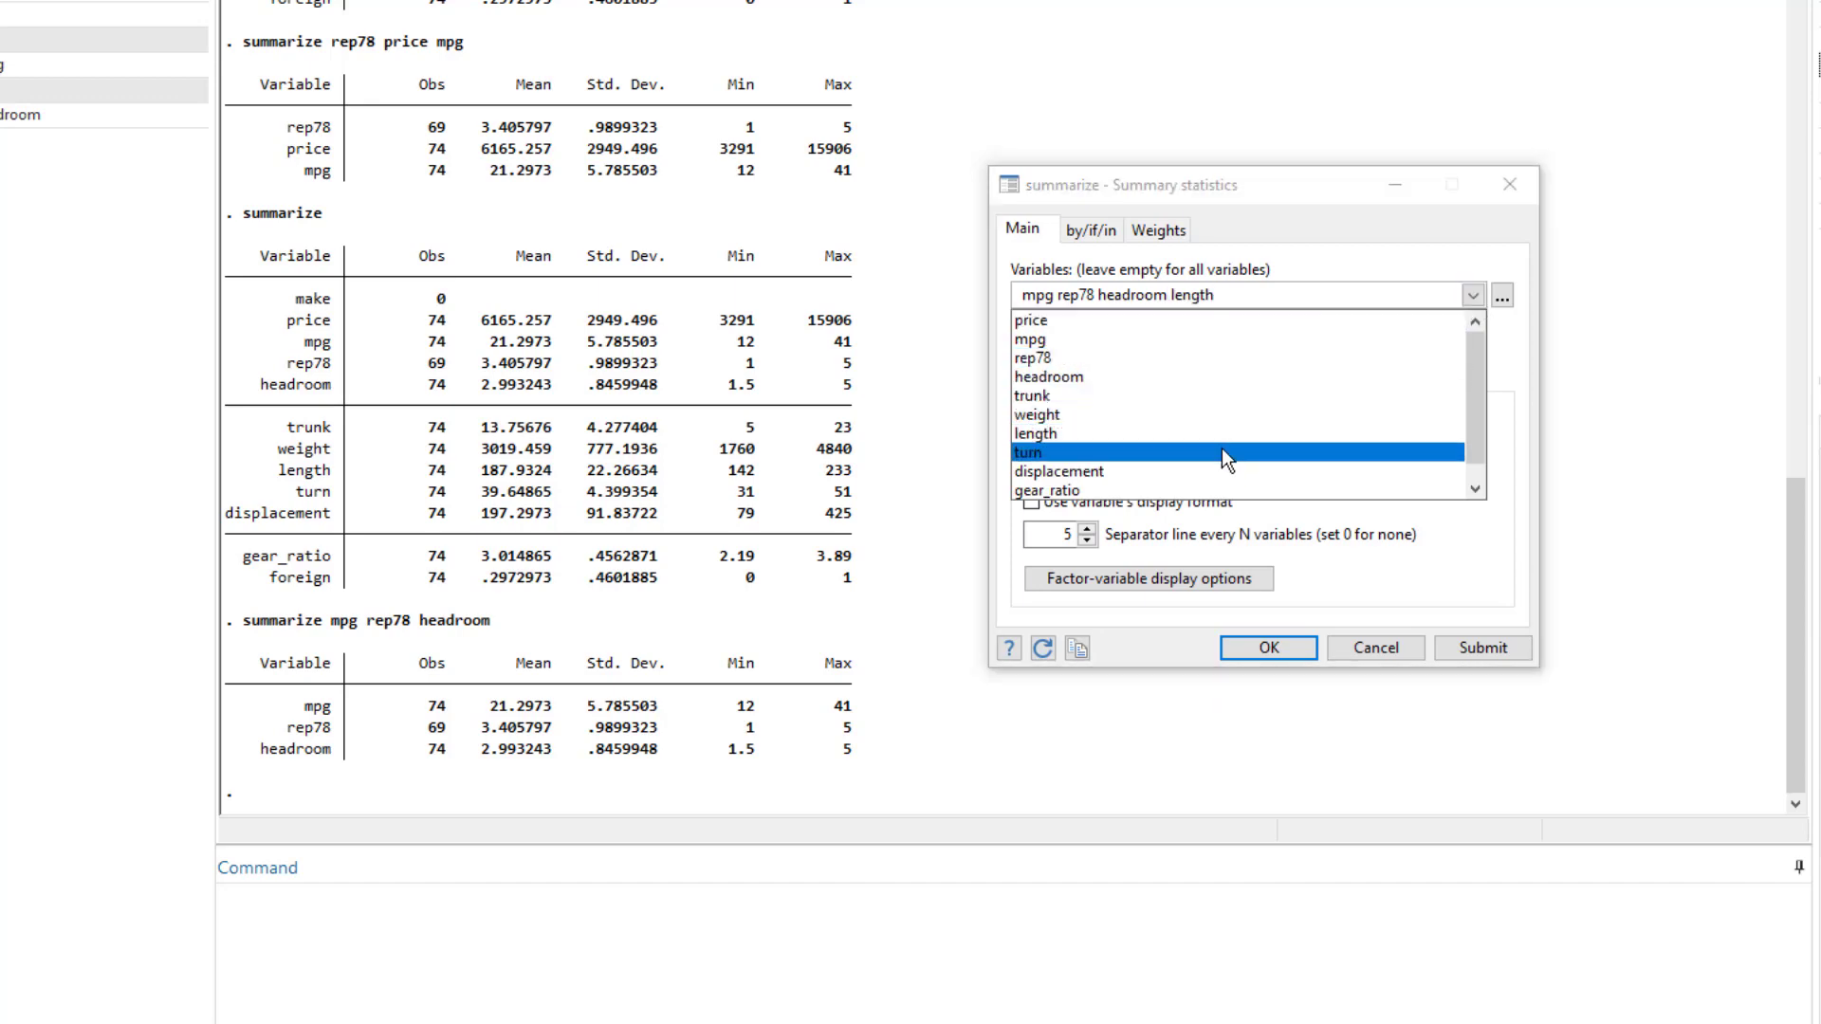
left_click(1224, 450)
left_click(1266, 465)
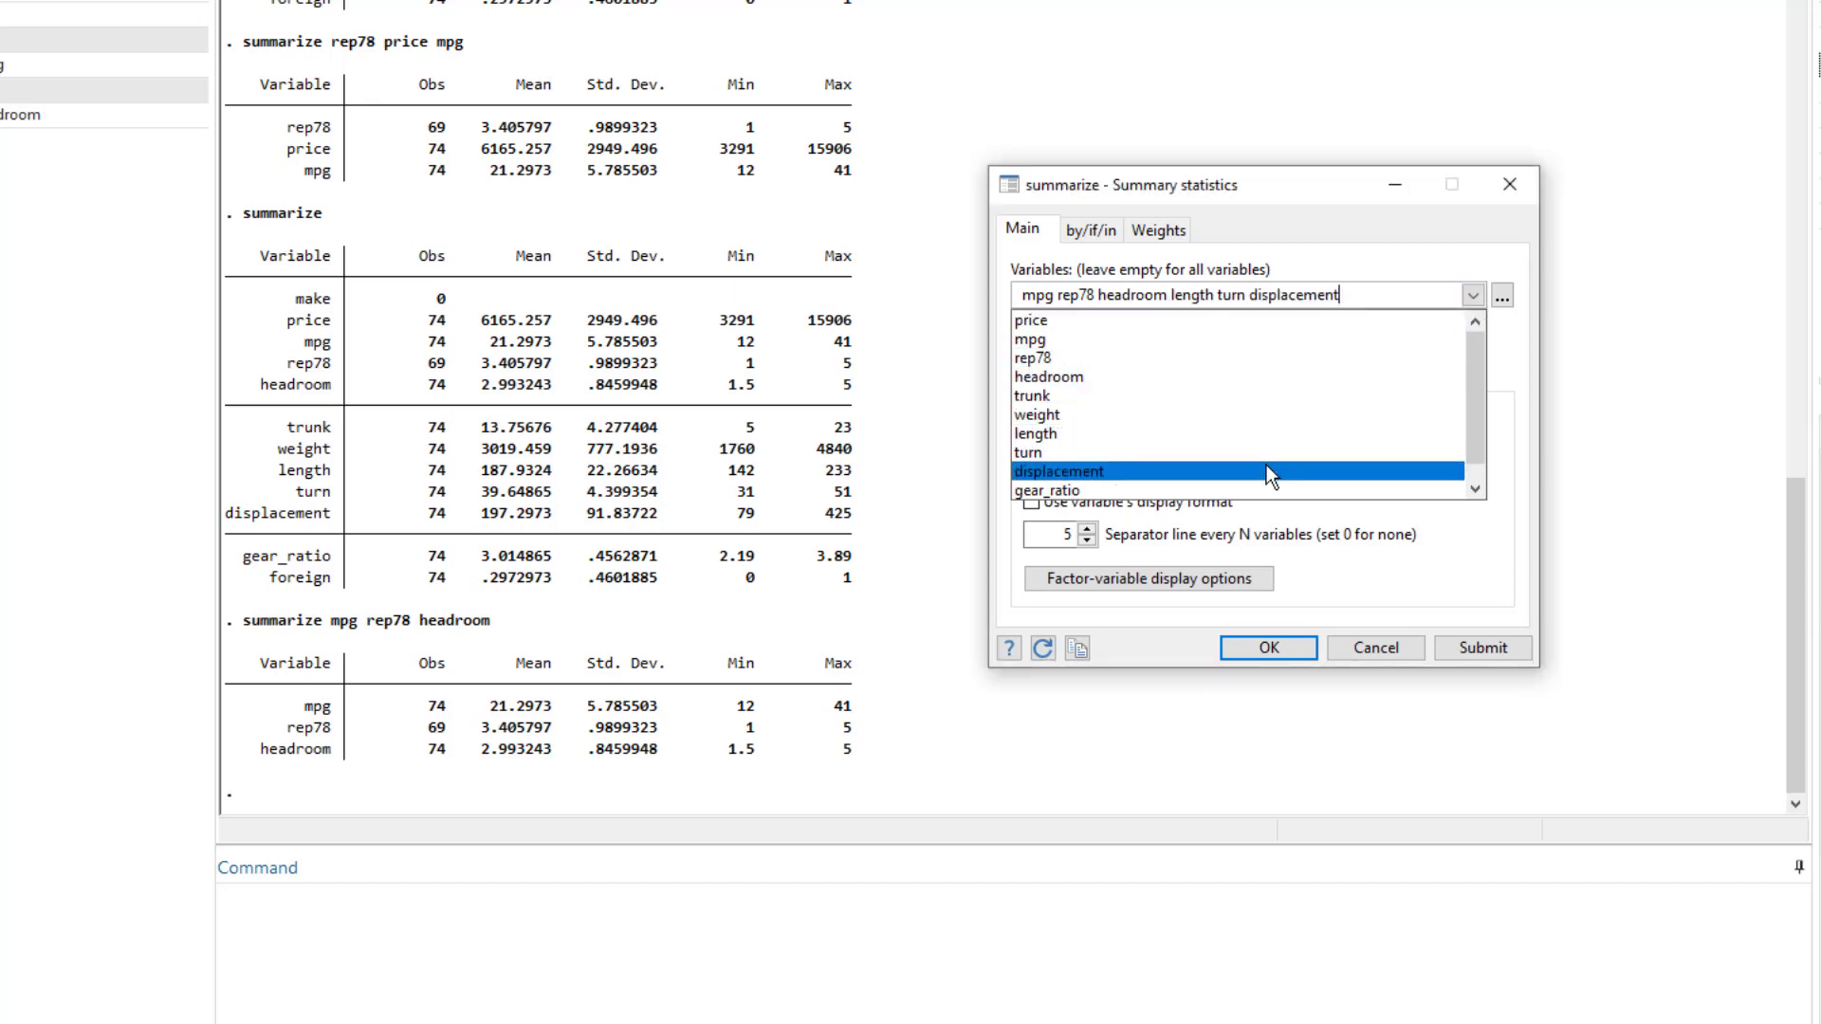
left_click(1495, 547)
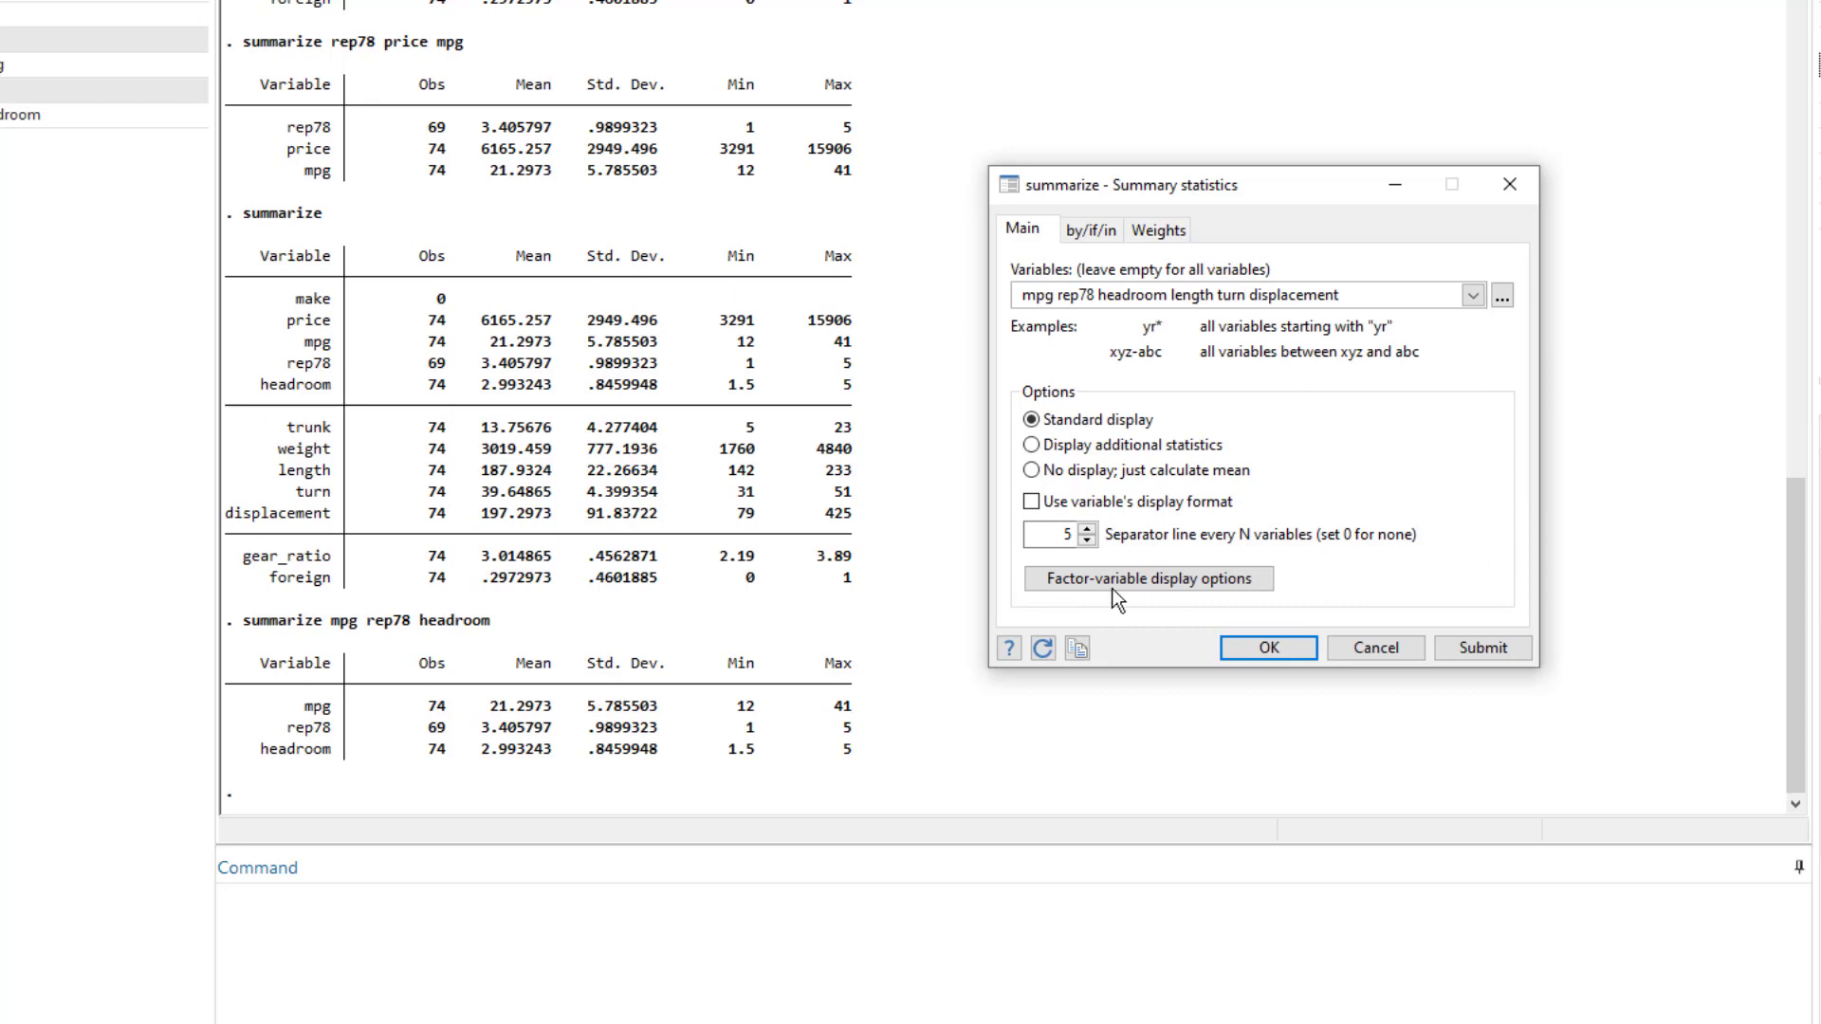
left_click(1470, 652)
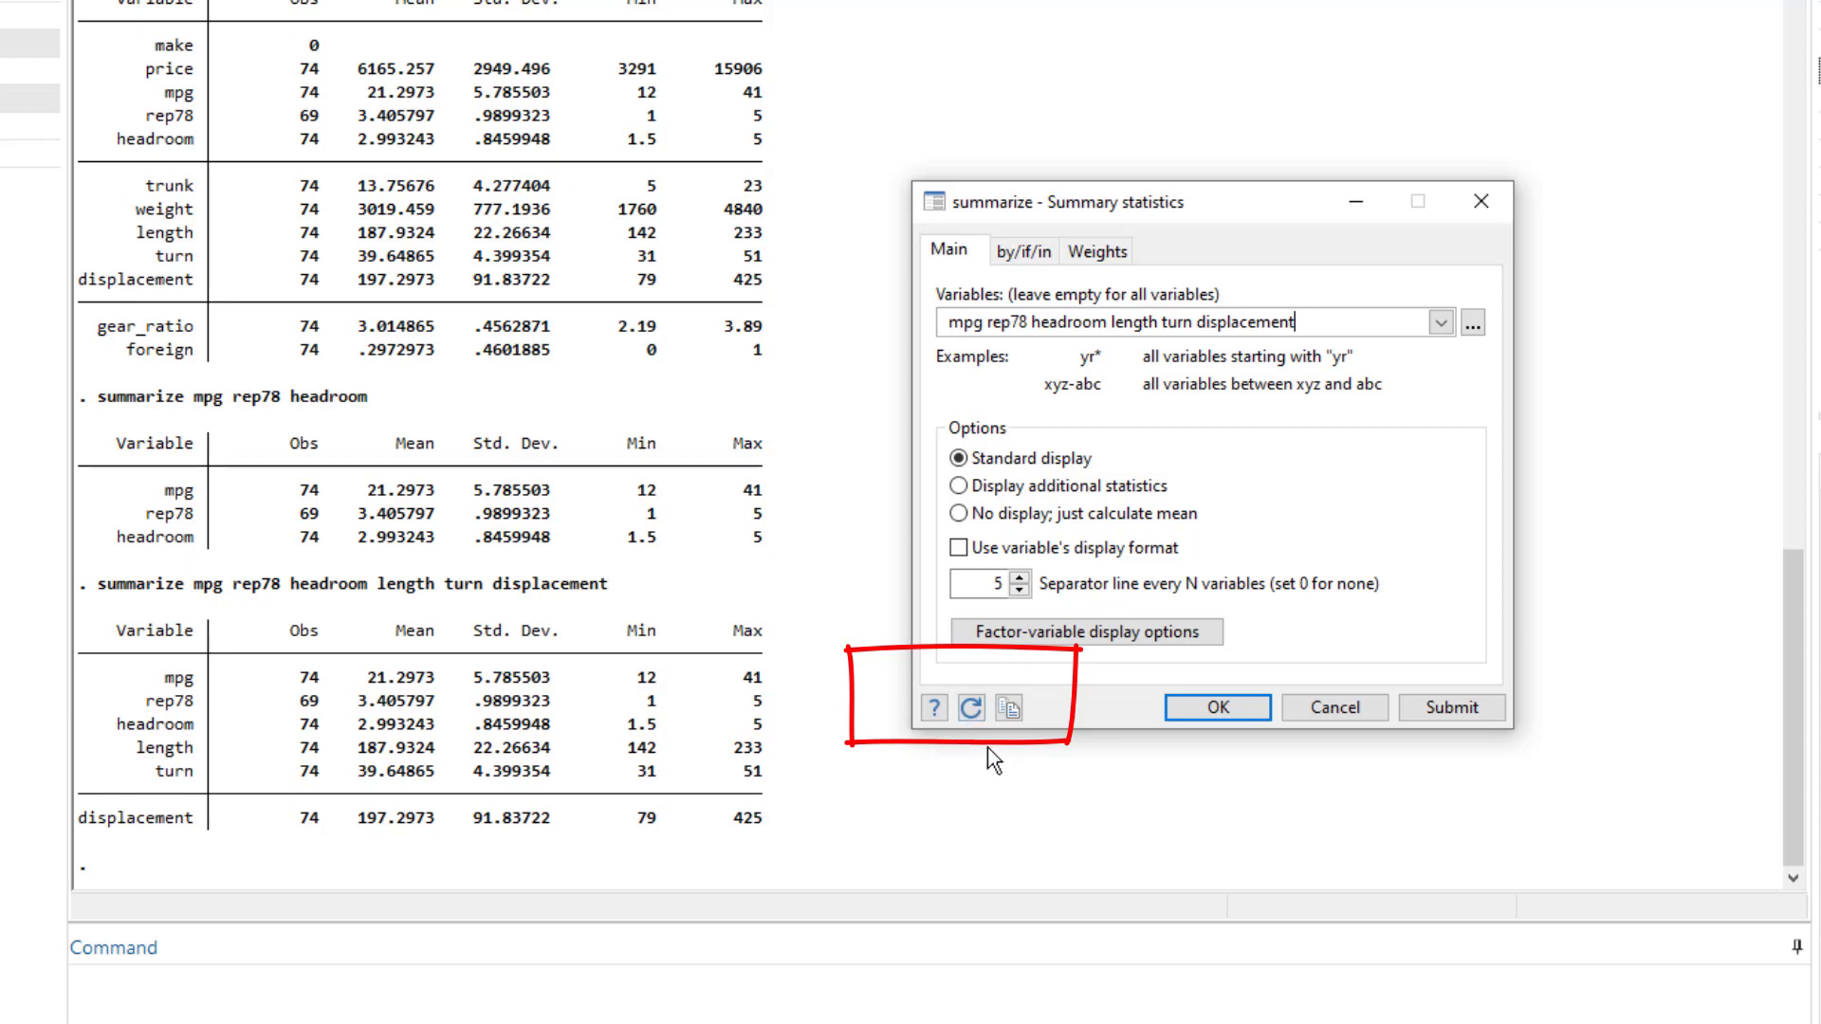
Paste the dialog's six-variable summarize command into the Command window, then reset the dialog.
left_click(1015, 721)
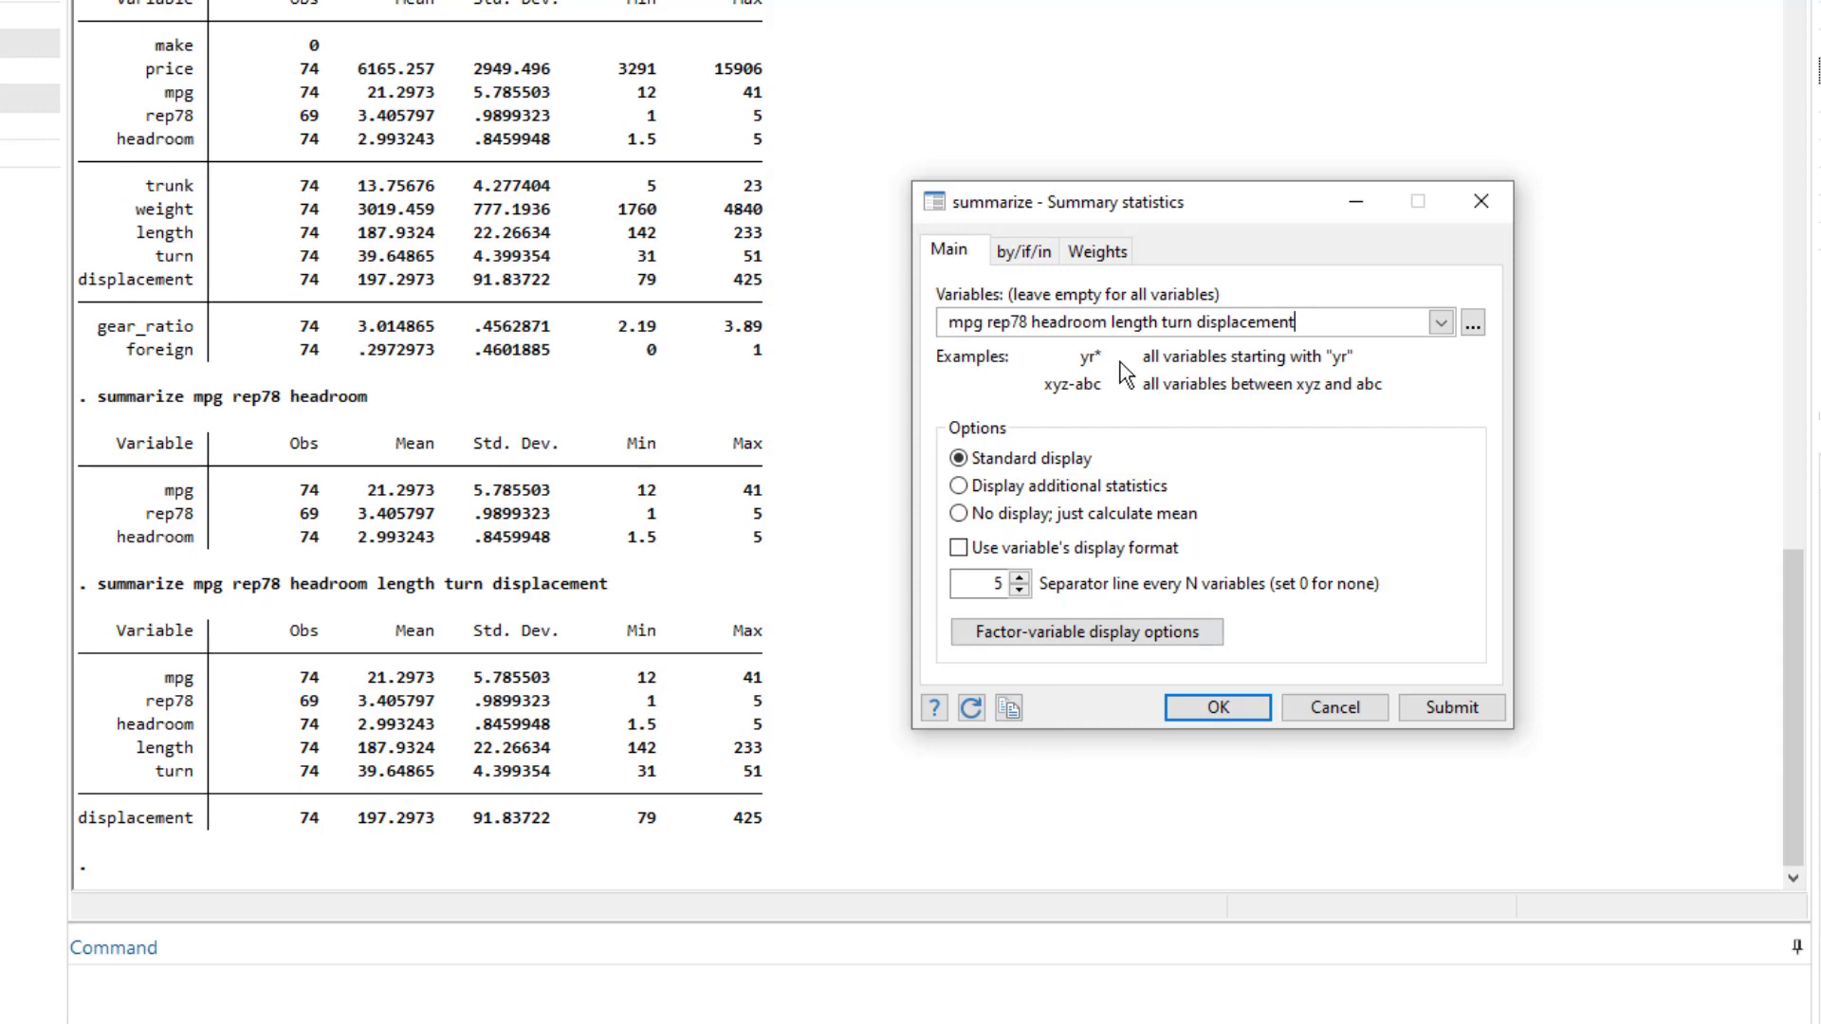
key("Escape")
right_click(277, 991)
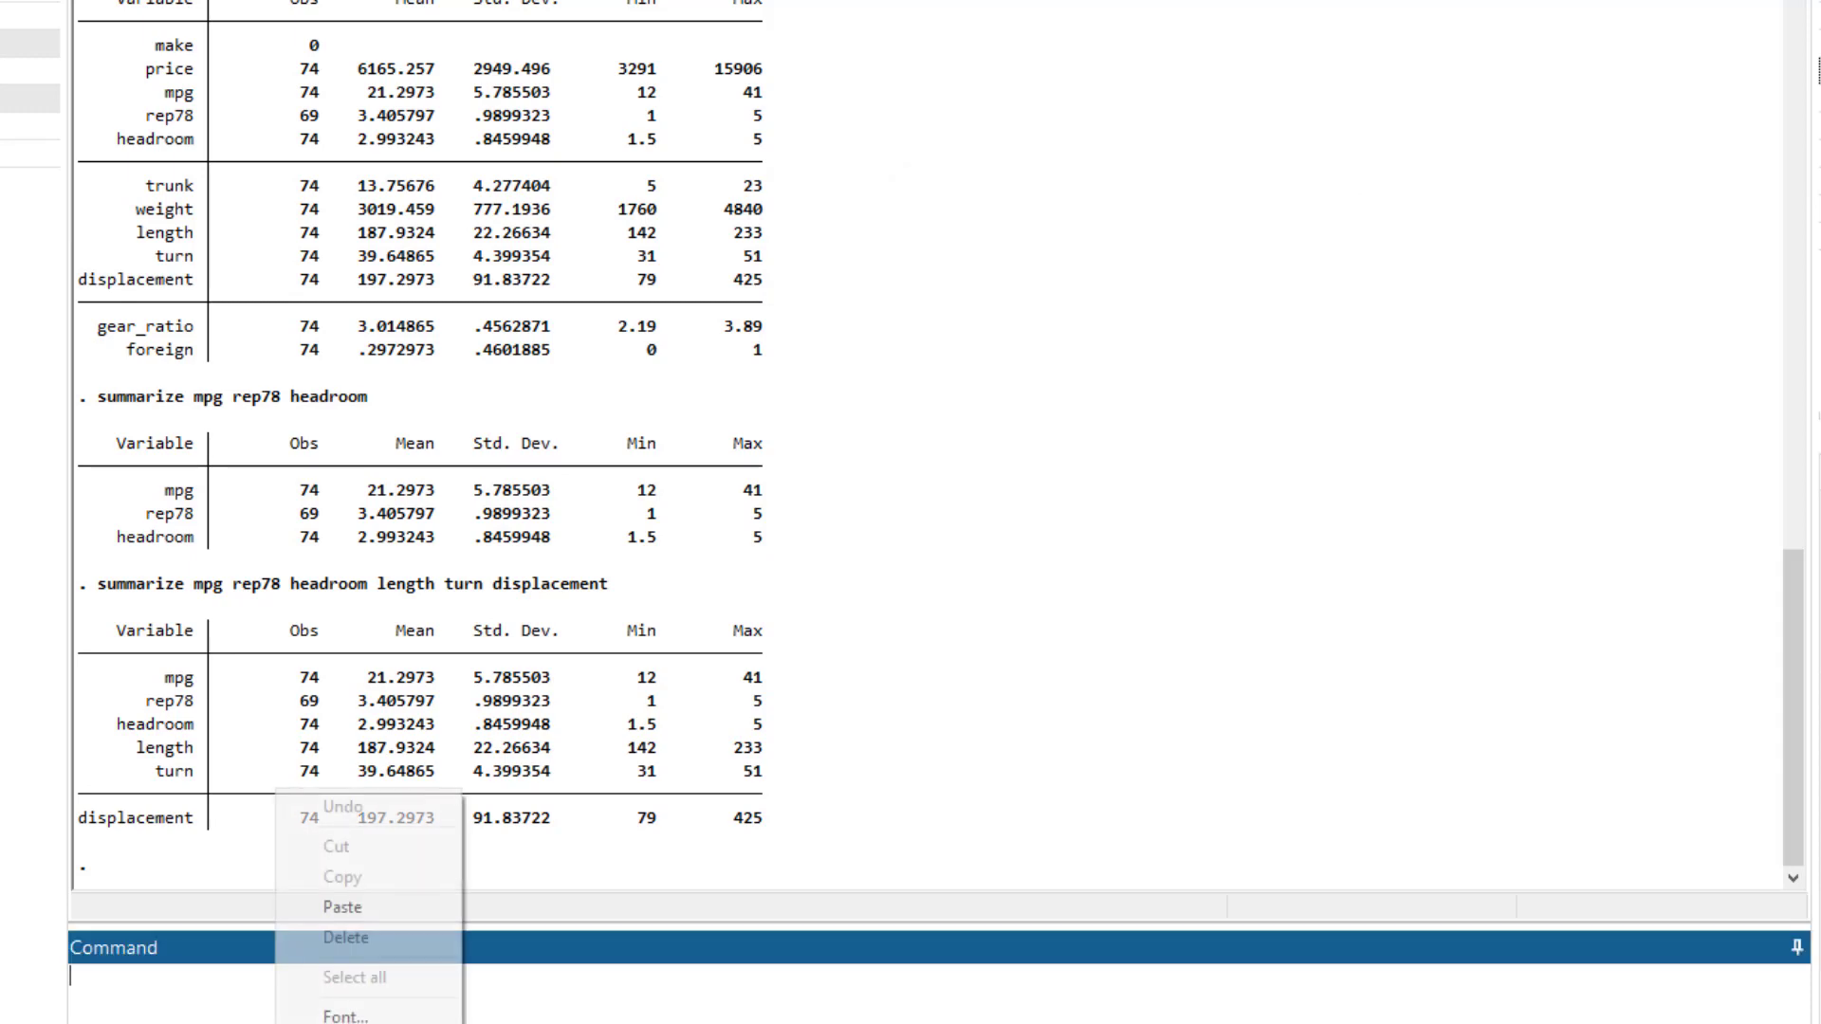
left_click(342, 907)
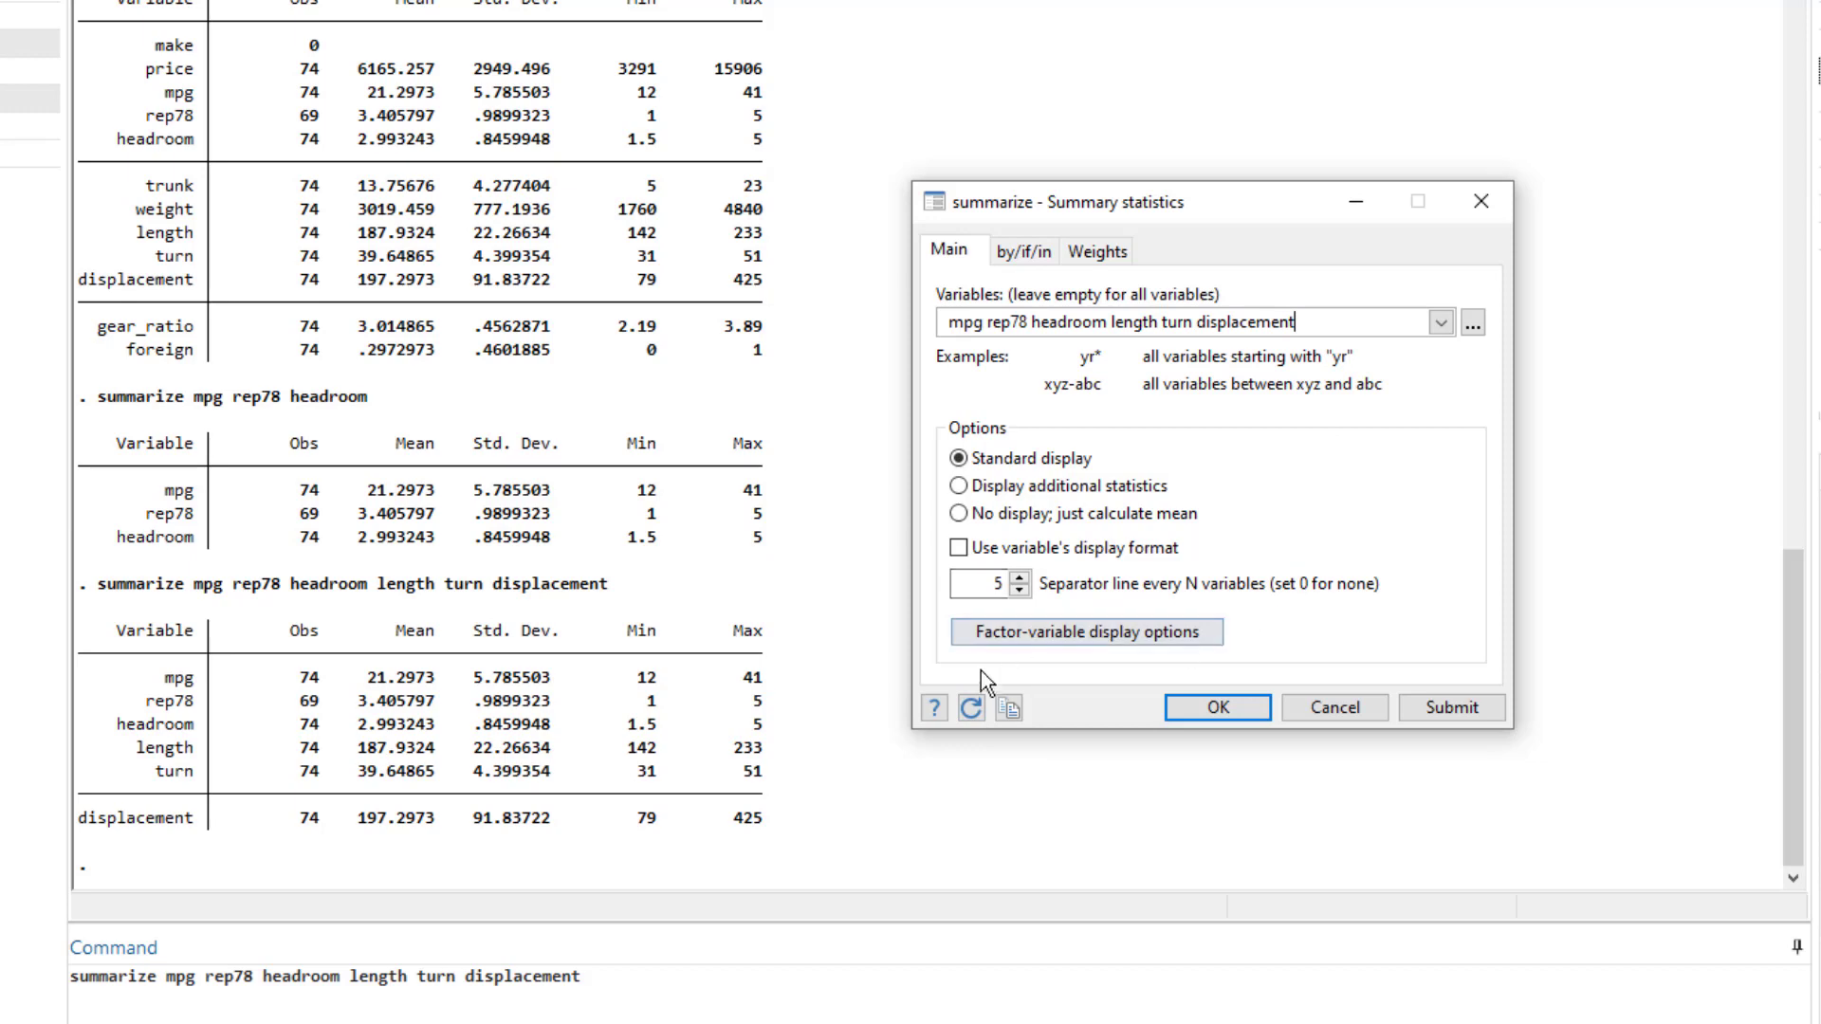
left_click(971, 709)
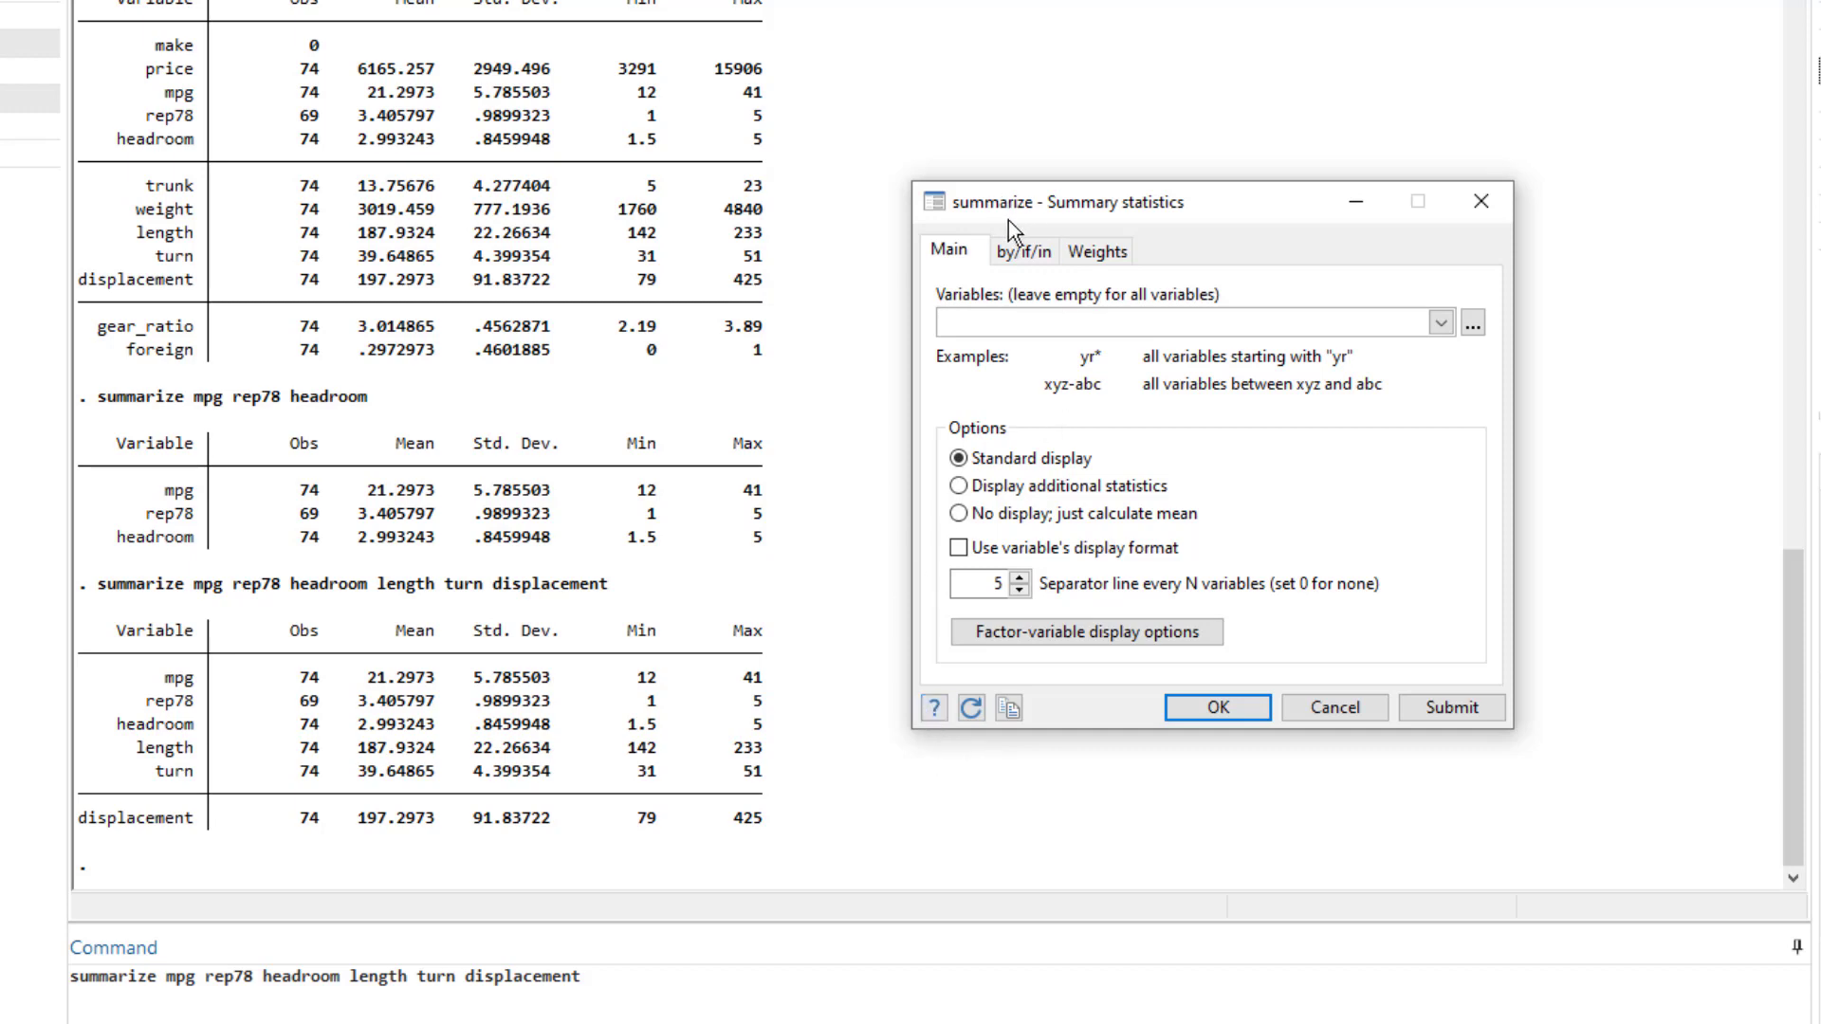
Open the summarize help page in the Viewer from the dialog and scroll through it.
left_click(934, 708)
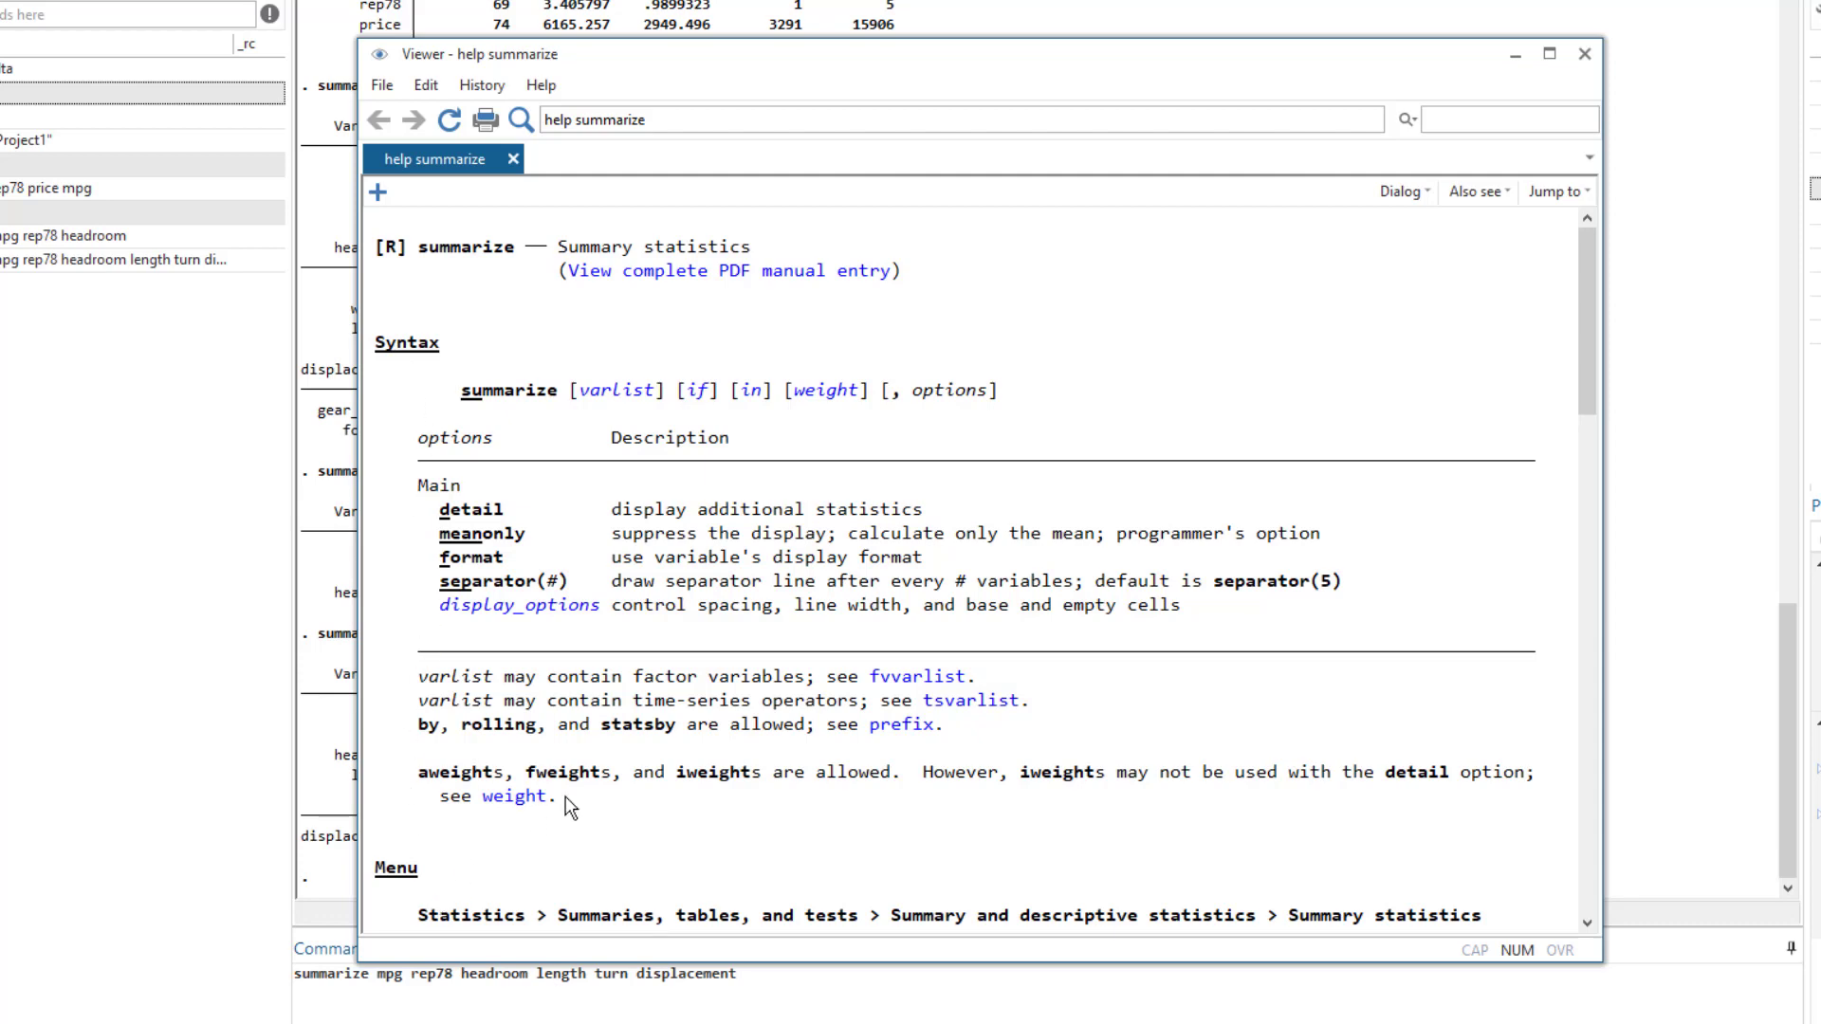
scroll(521, 835, "down", 1)
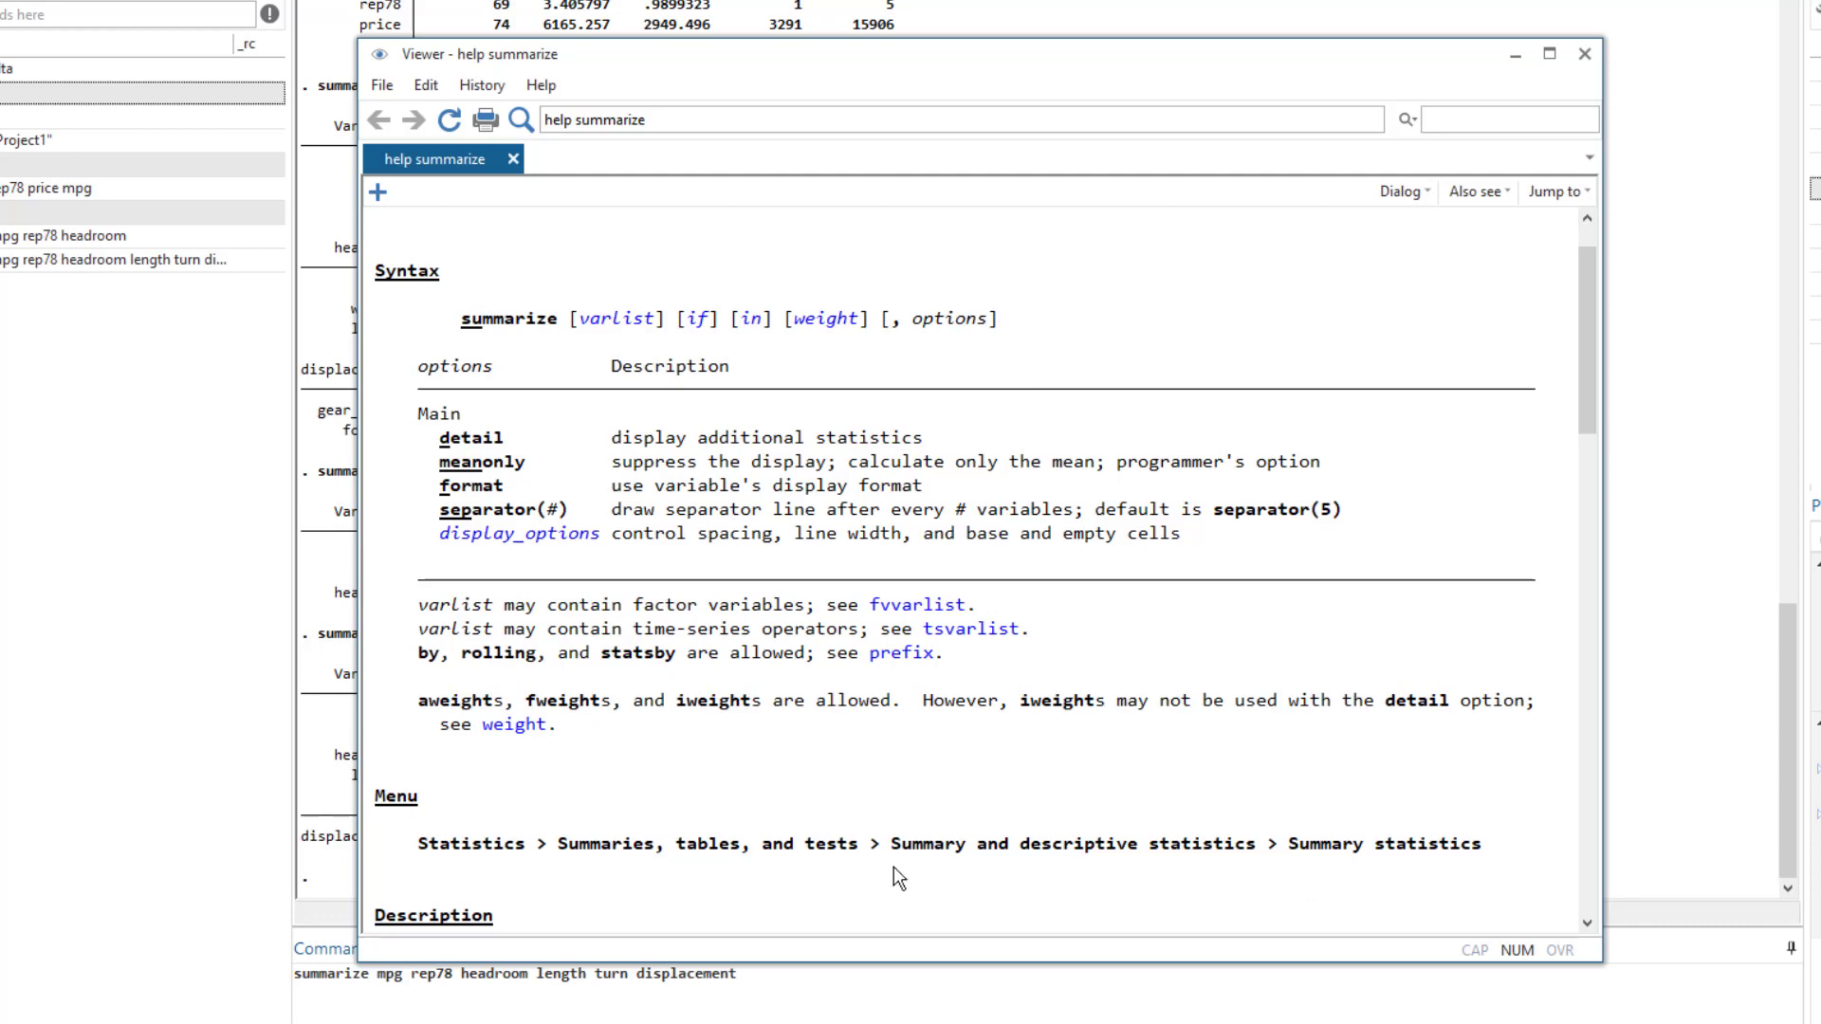
scroll(783, 768, "up", 1)
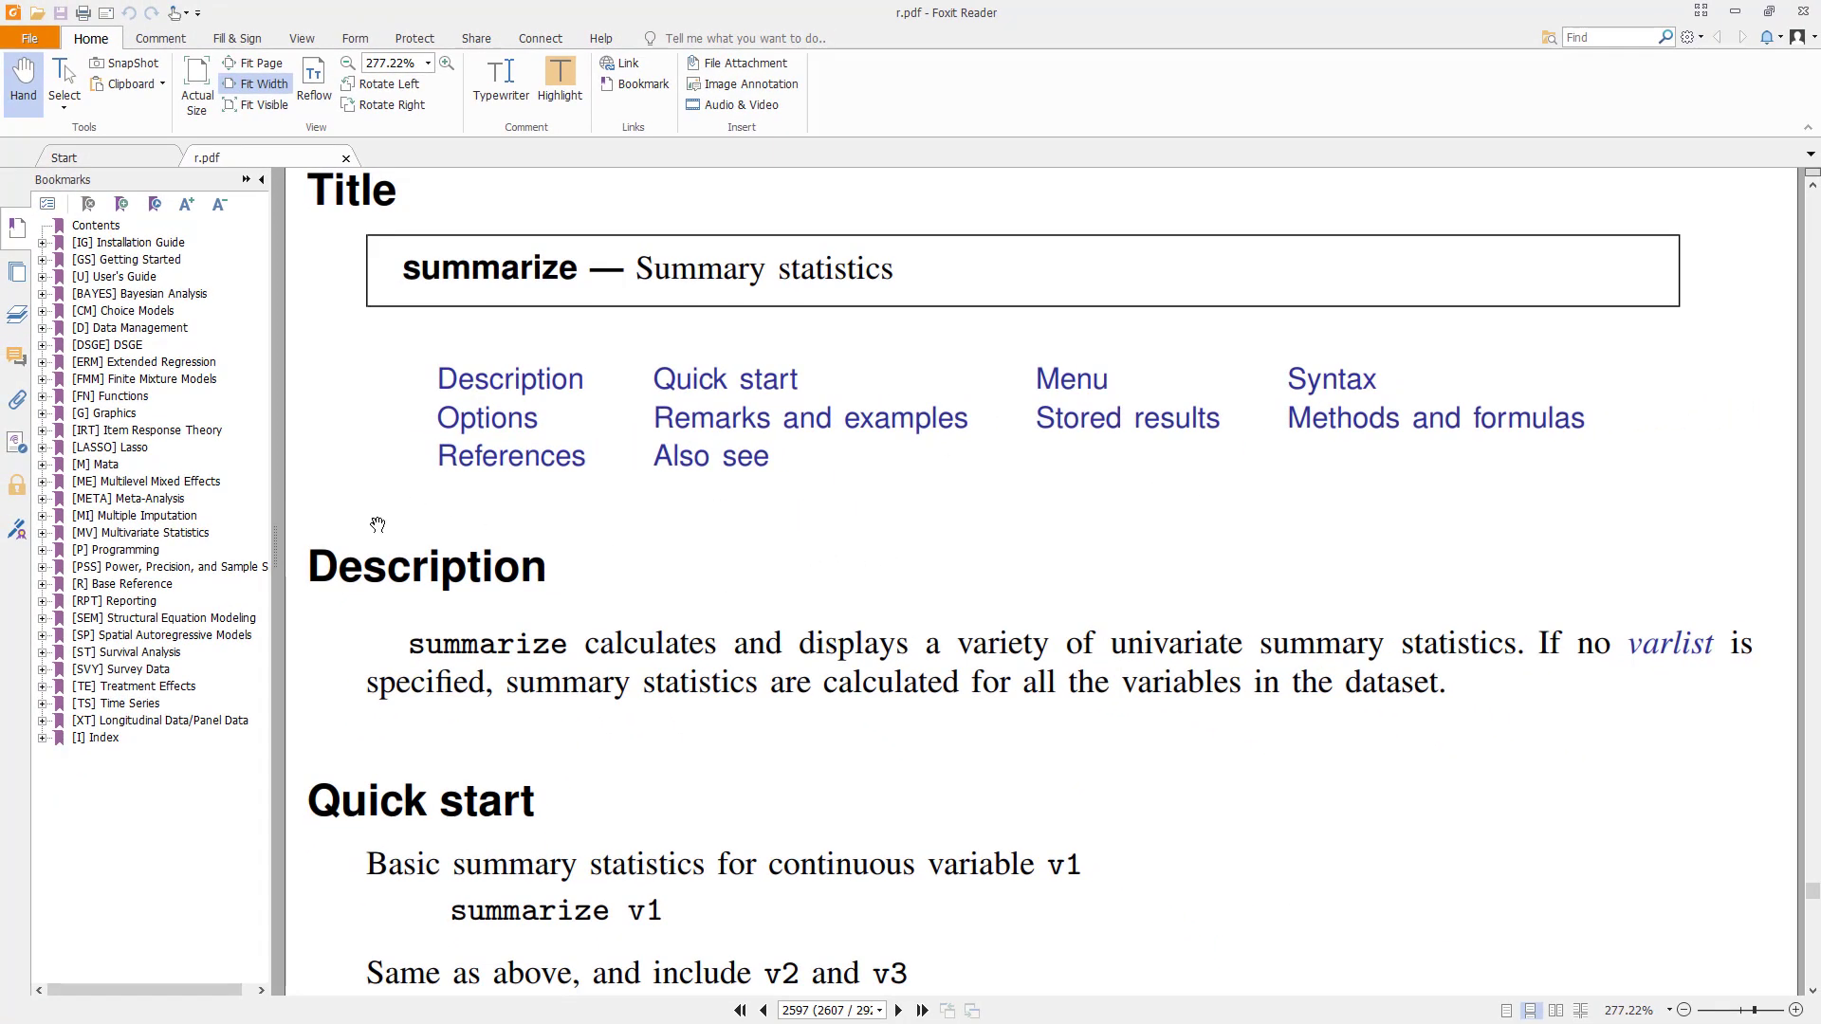
Scroll the summarize PDF entry down through the Quick start examples to the Menu section.
scroll(389, 667, "down", 3)
scroll(389, 667, "down", 8)
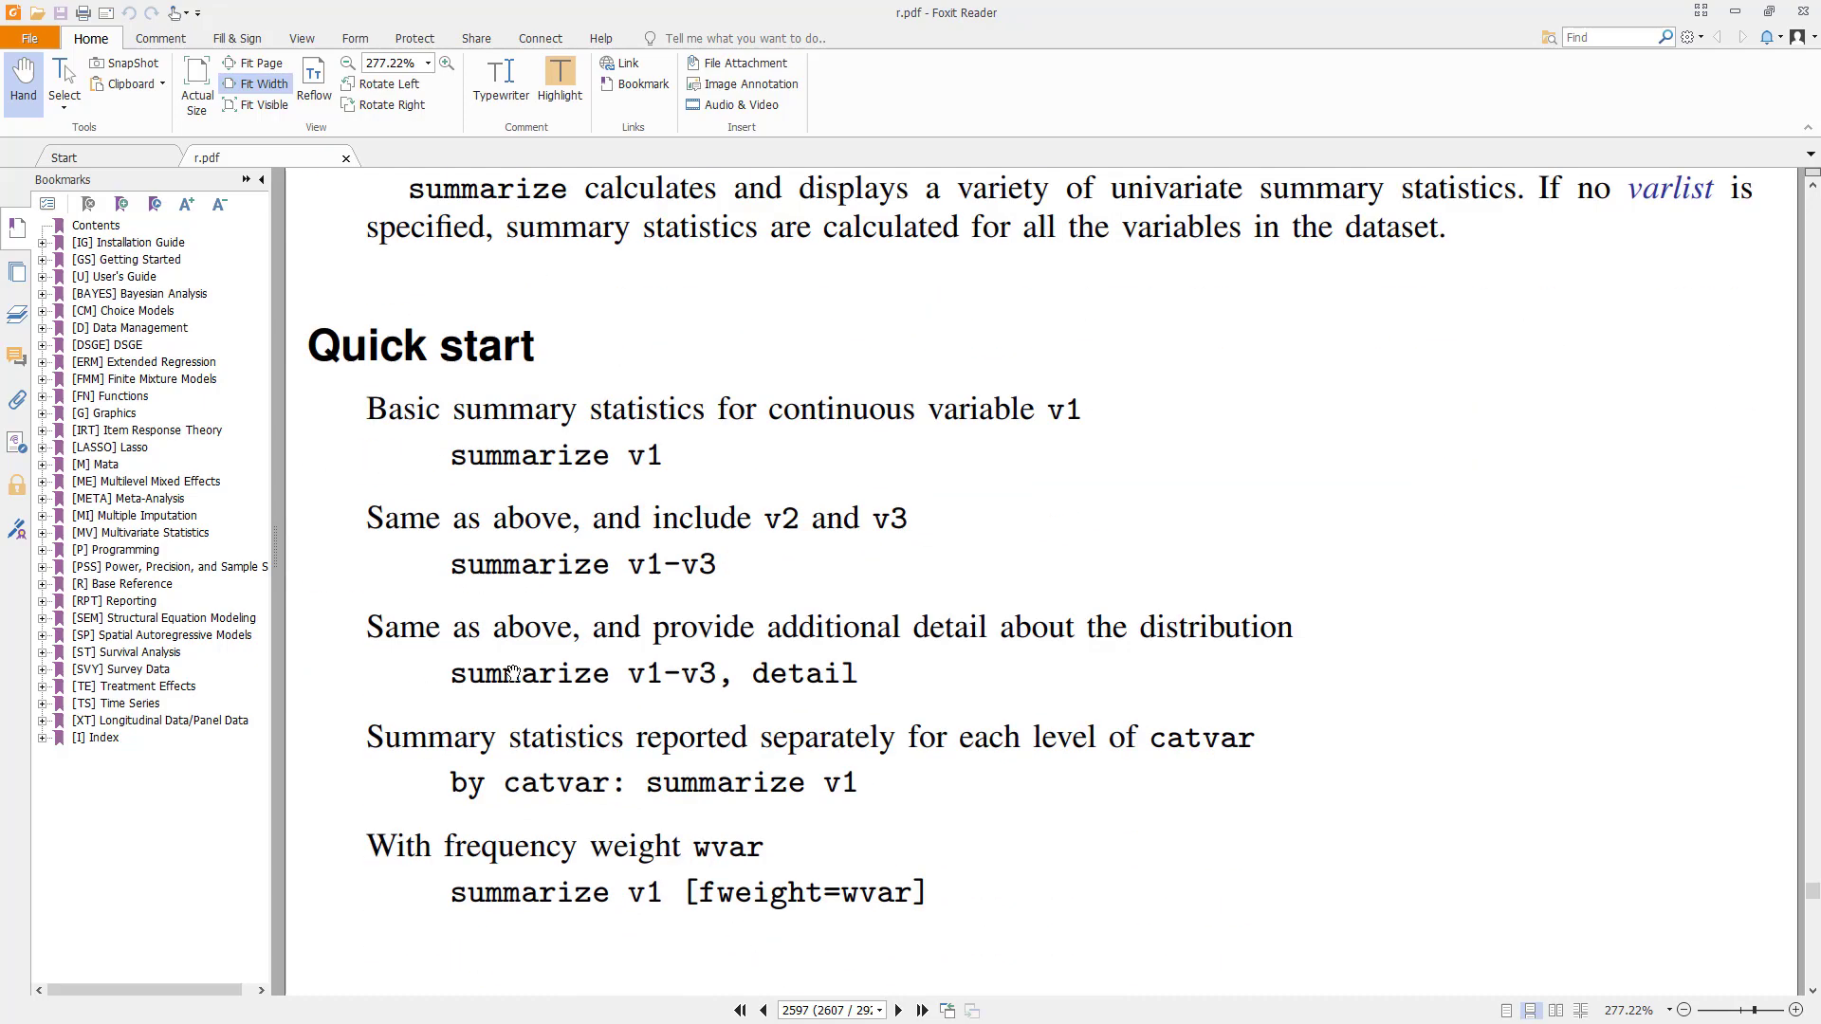
scroll(526, 673, "up", 4)
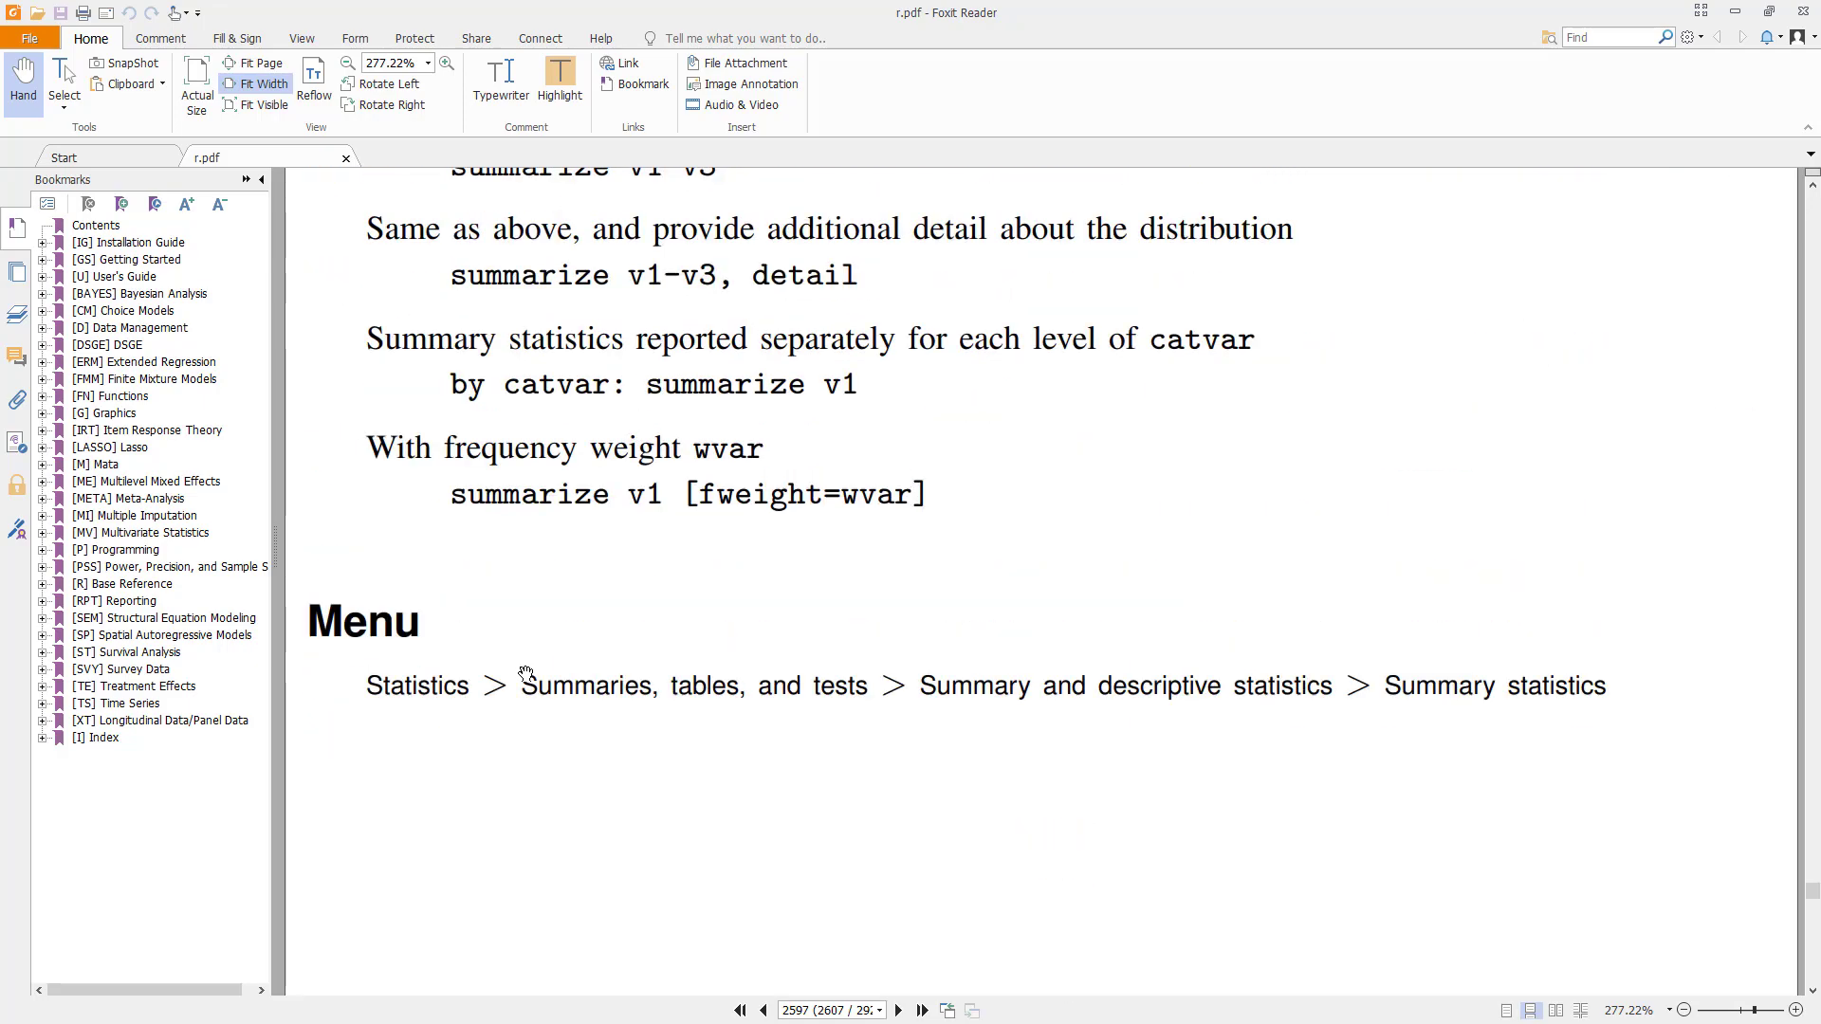